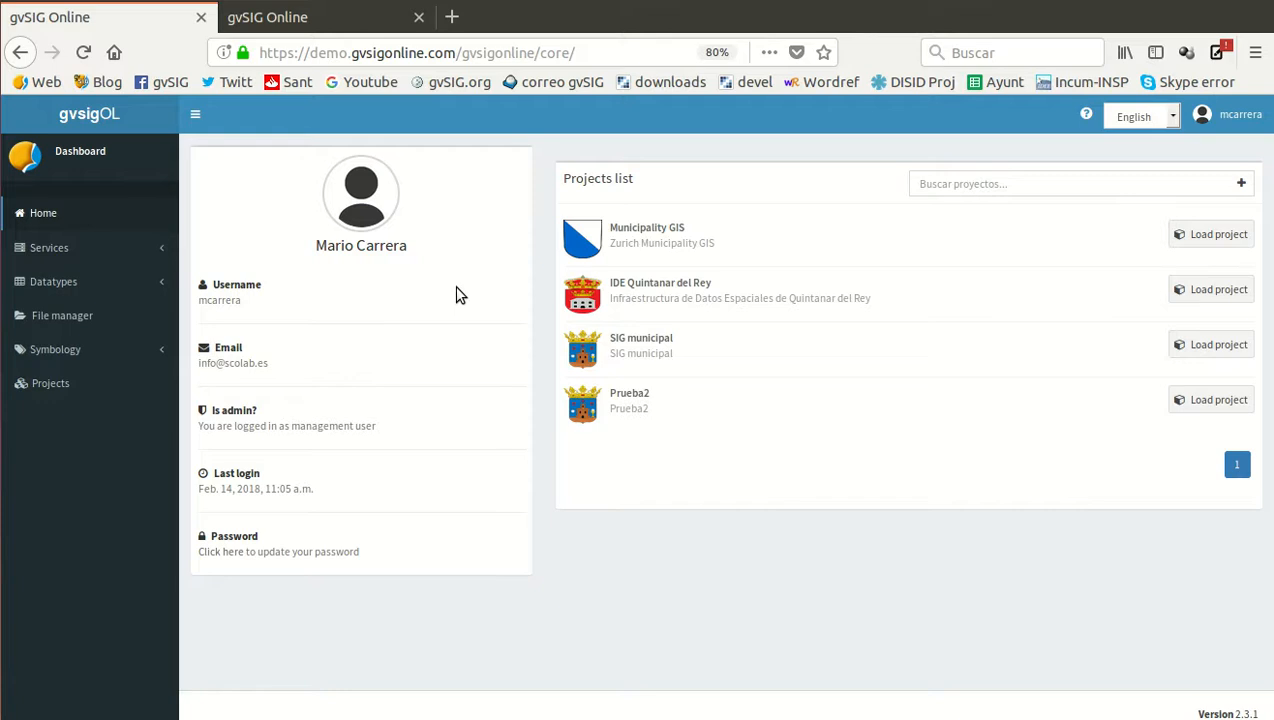
Create a directory named Municipality_GIS inside the user's group folder in the file manager
left_click(57, 320)
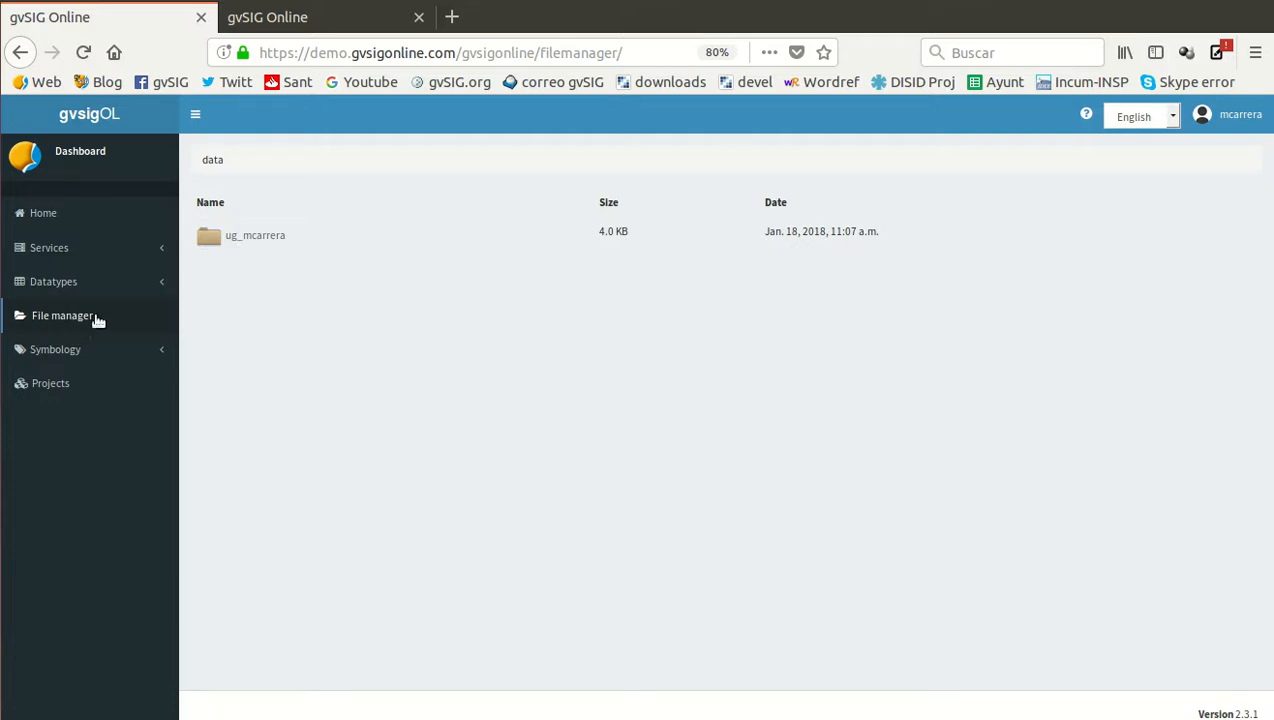
left_click(240, 237)
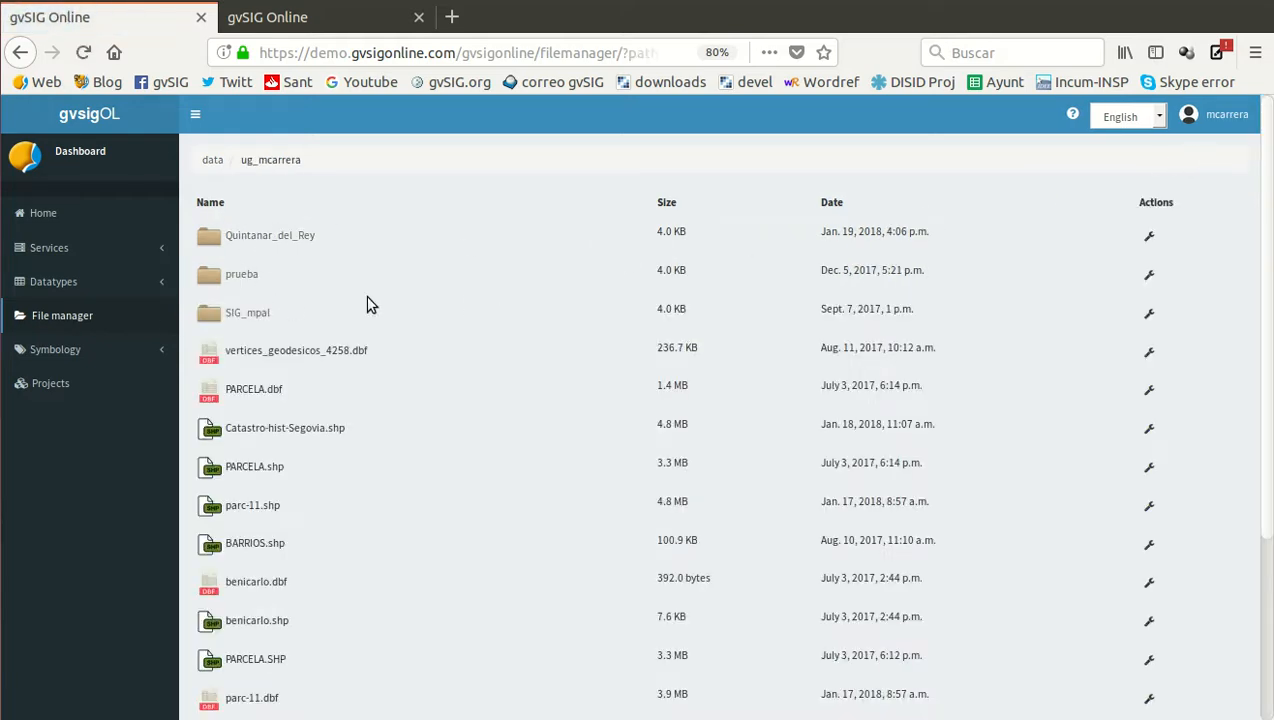
scroll(500, 370, "down", 3)
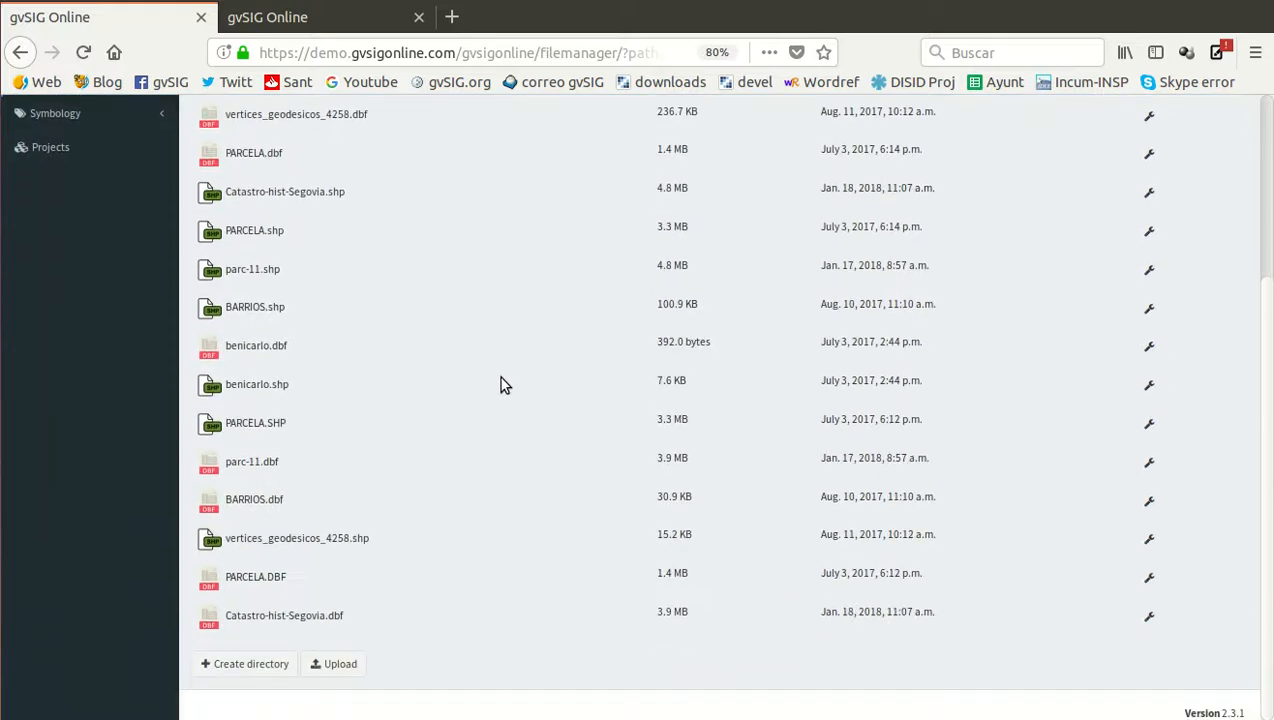
left_click(253, 664)
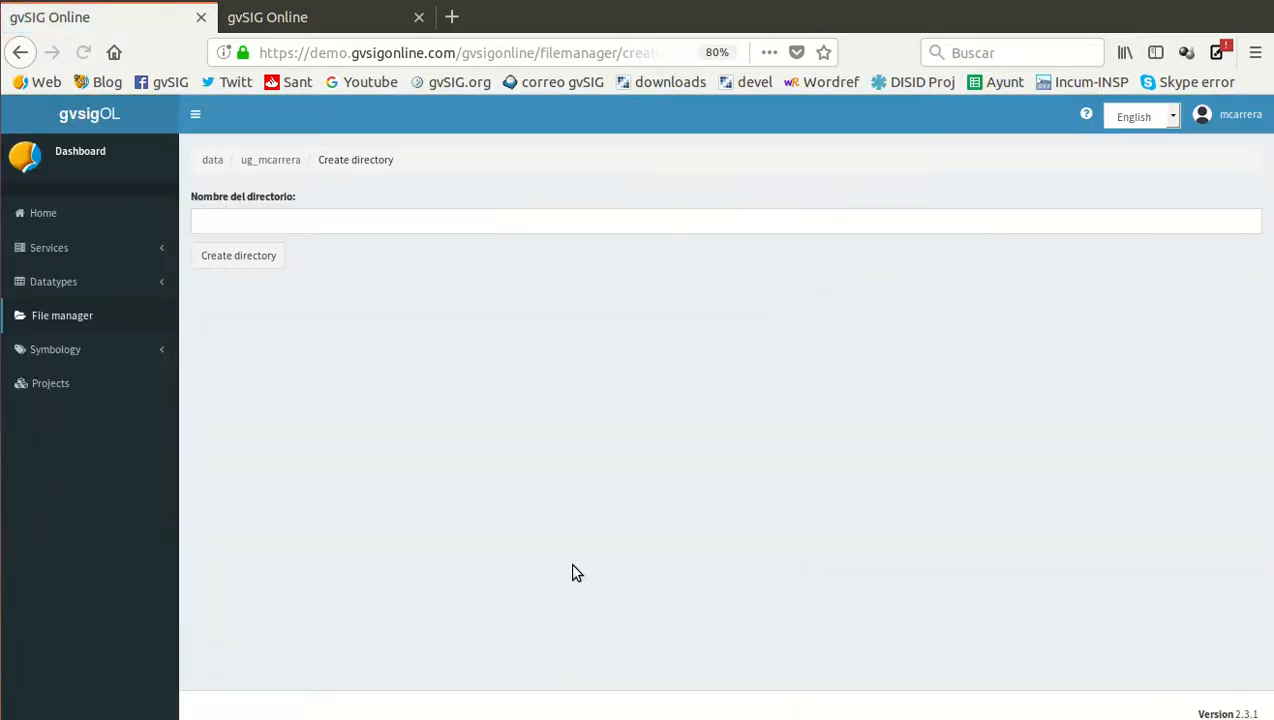
left_click(337, 216)
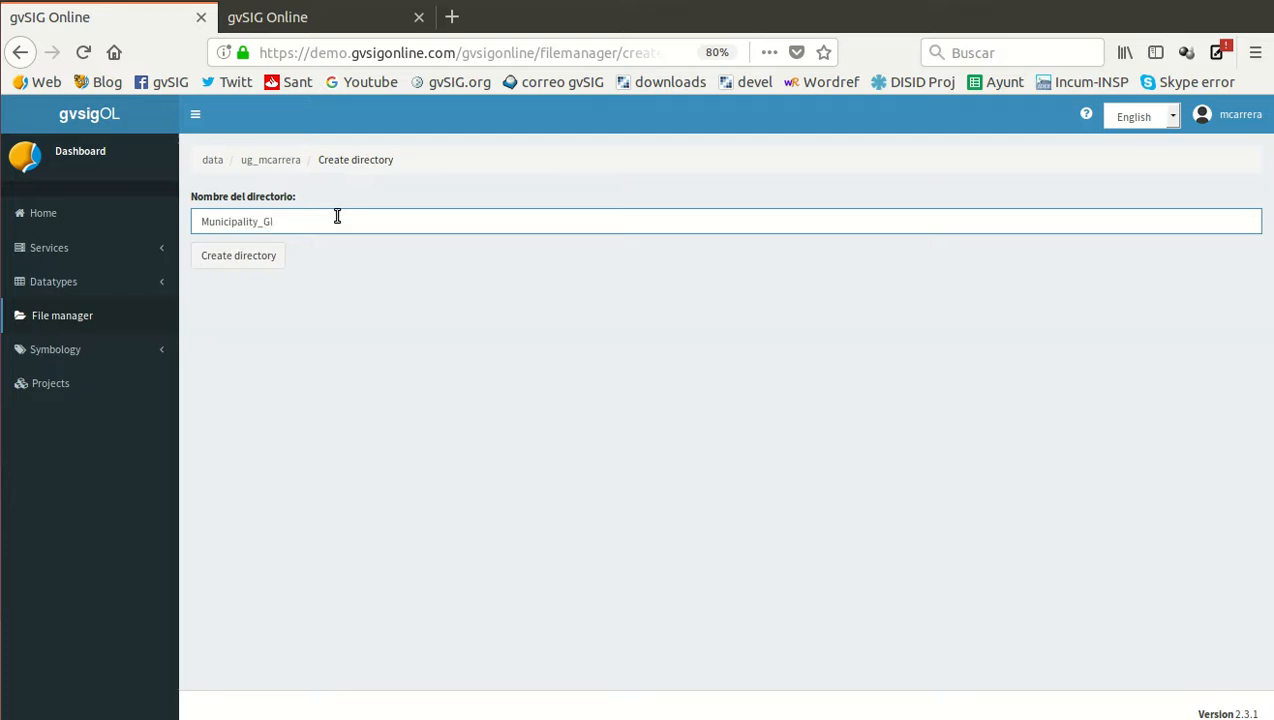
left_click(237, 259)
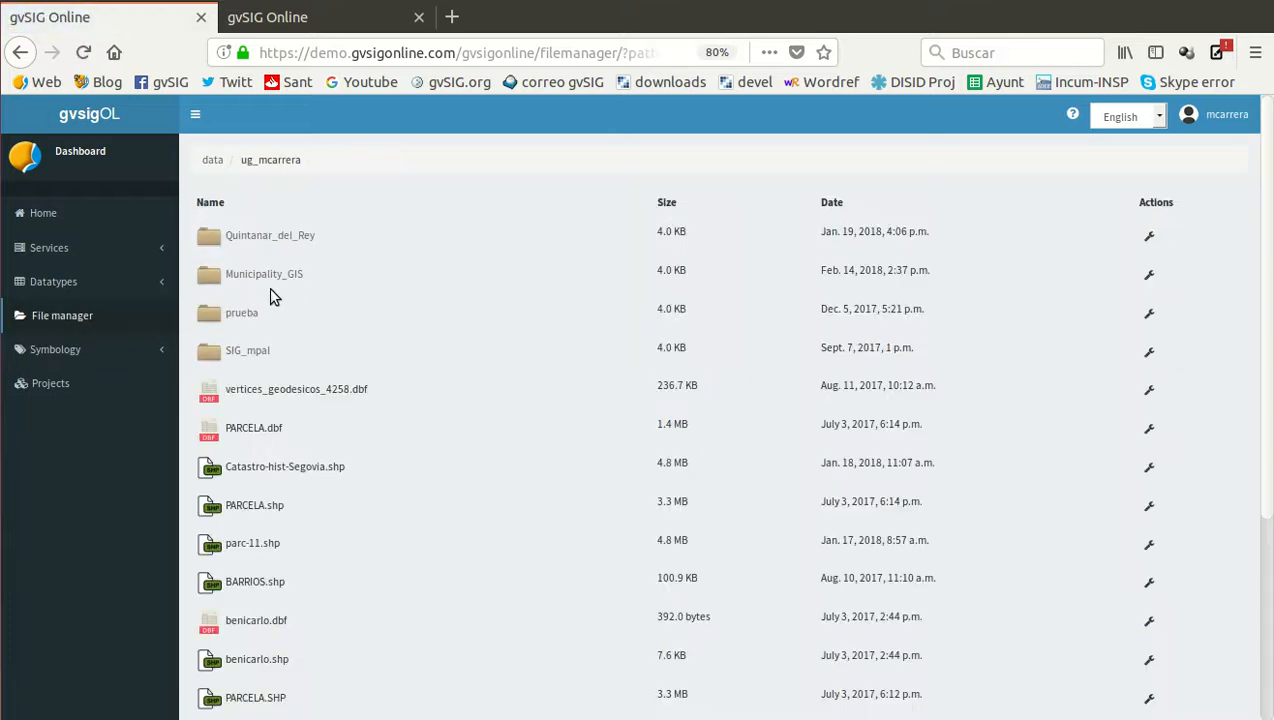
Upload the Zurich_POI_4326 files (.cpg, .dbf, .prj, .shp and .shx) from the Module_16 folder into the Municipality_GIS directory
left_click(265, 275)
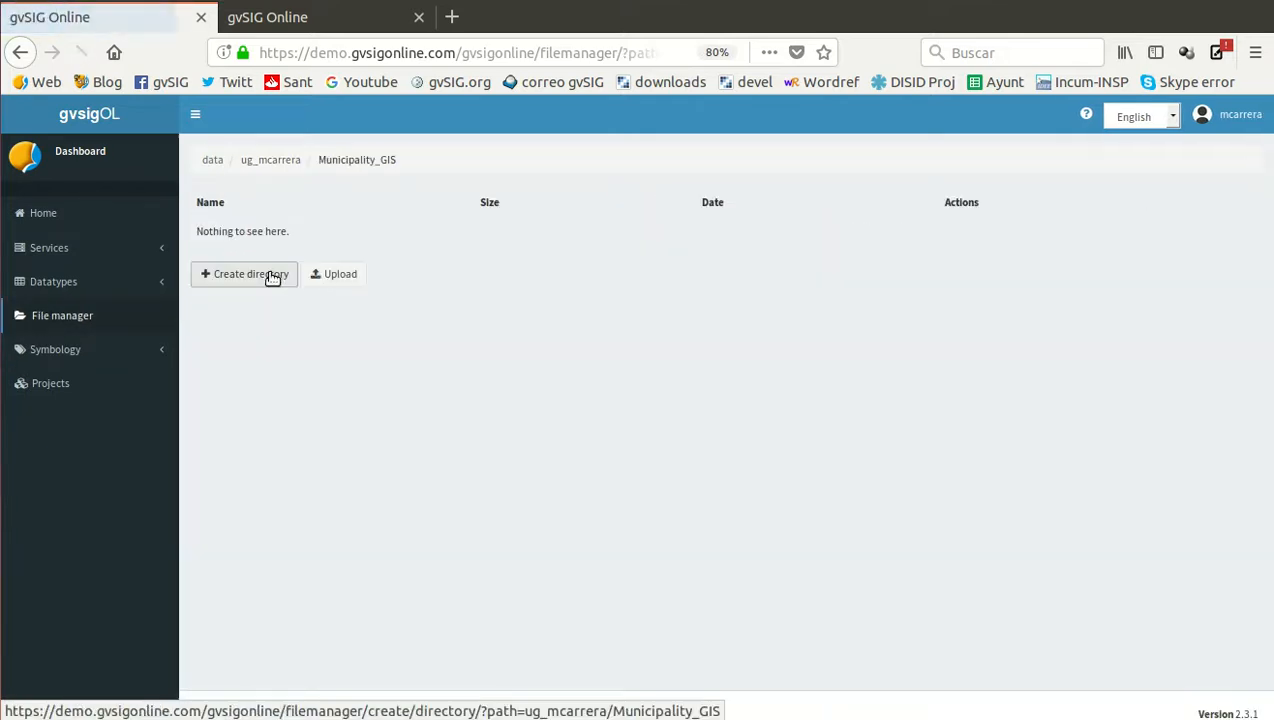
left_click(329, 277)
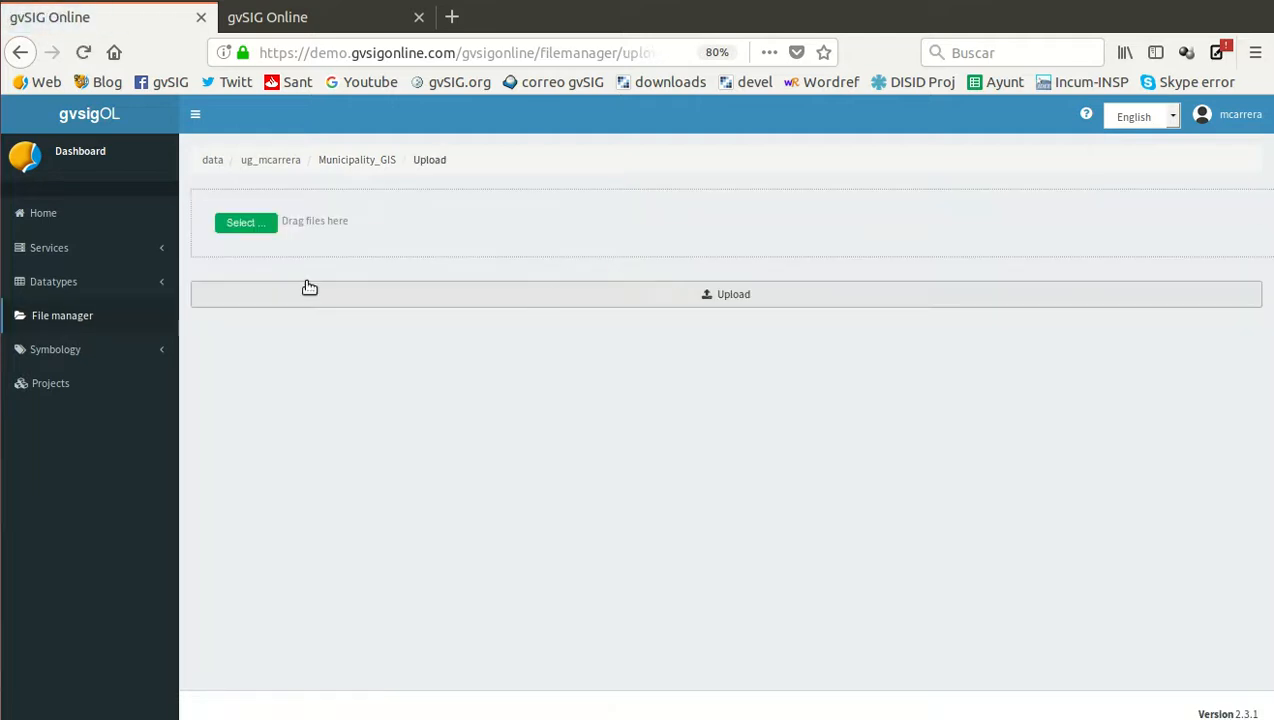
left_click(232, 229)
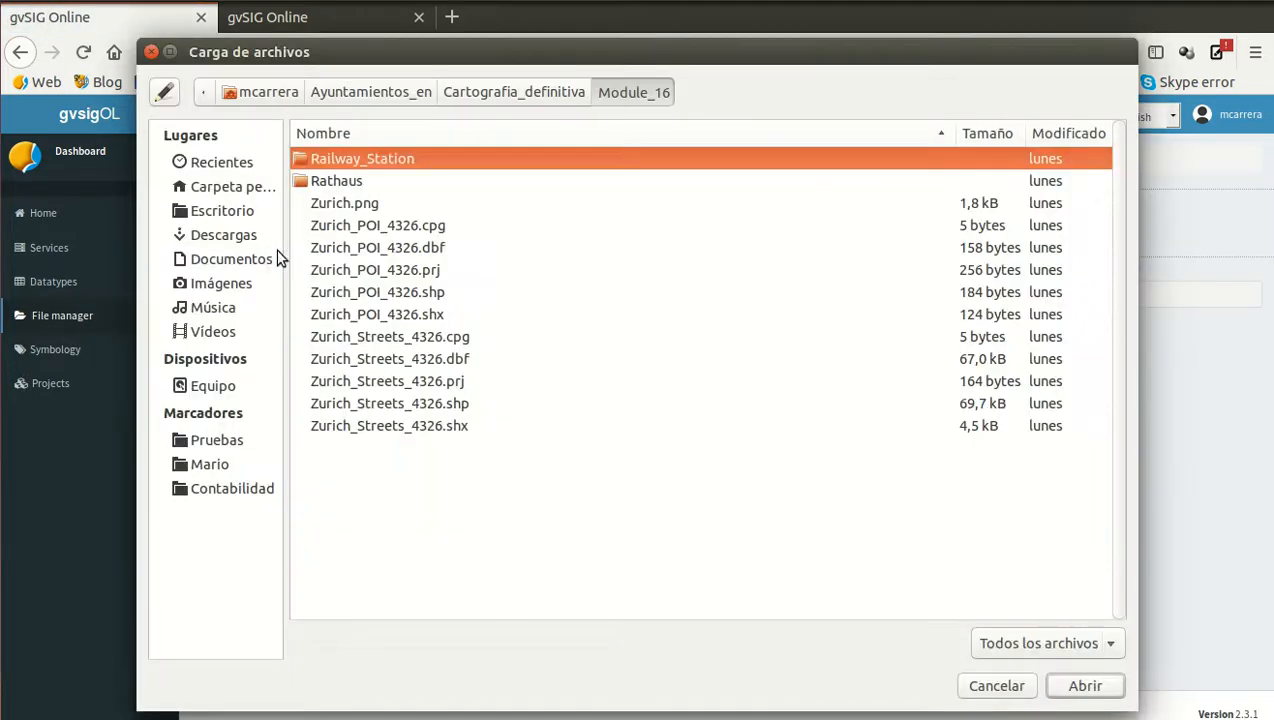
left_click(384, 226)
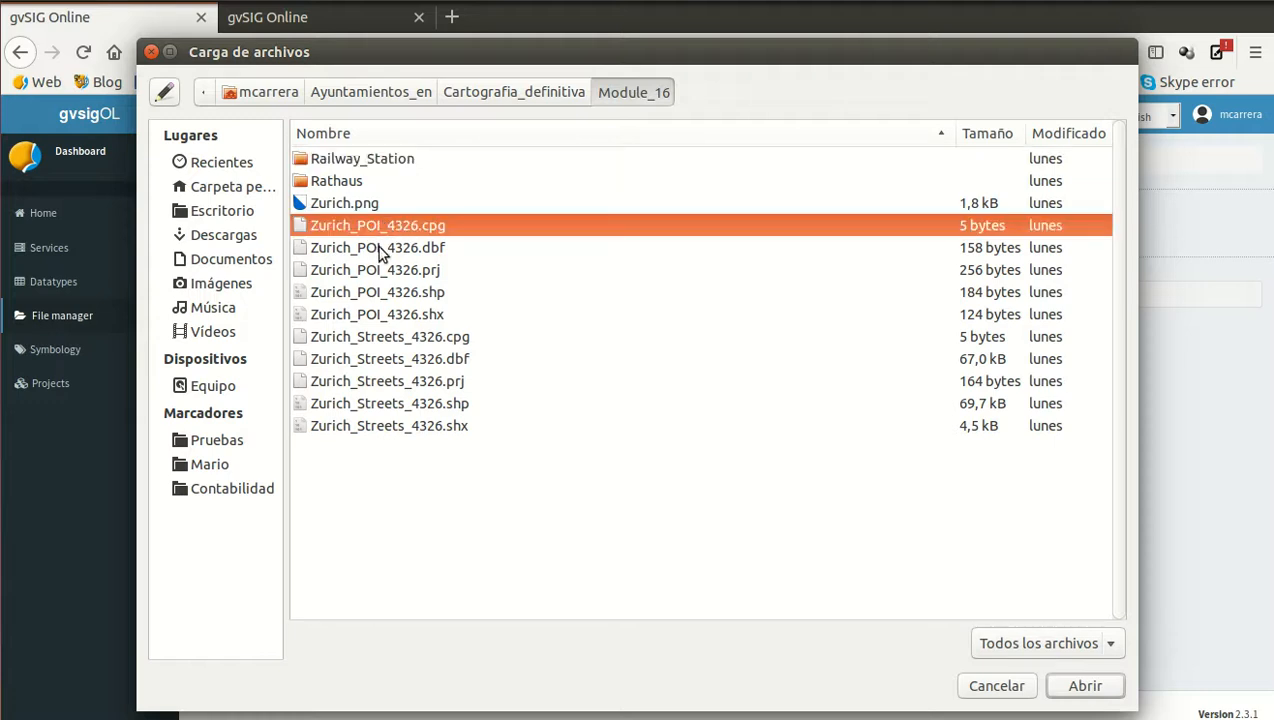
left_click(388, 316, "shift")
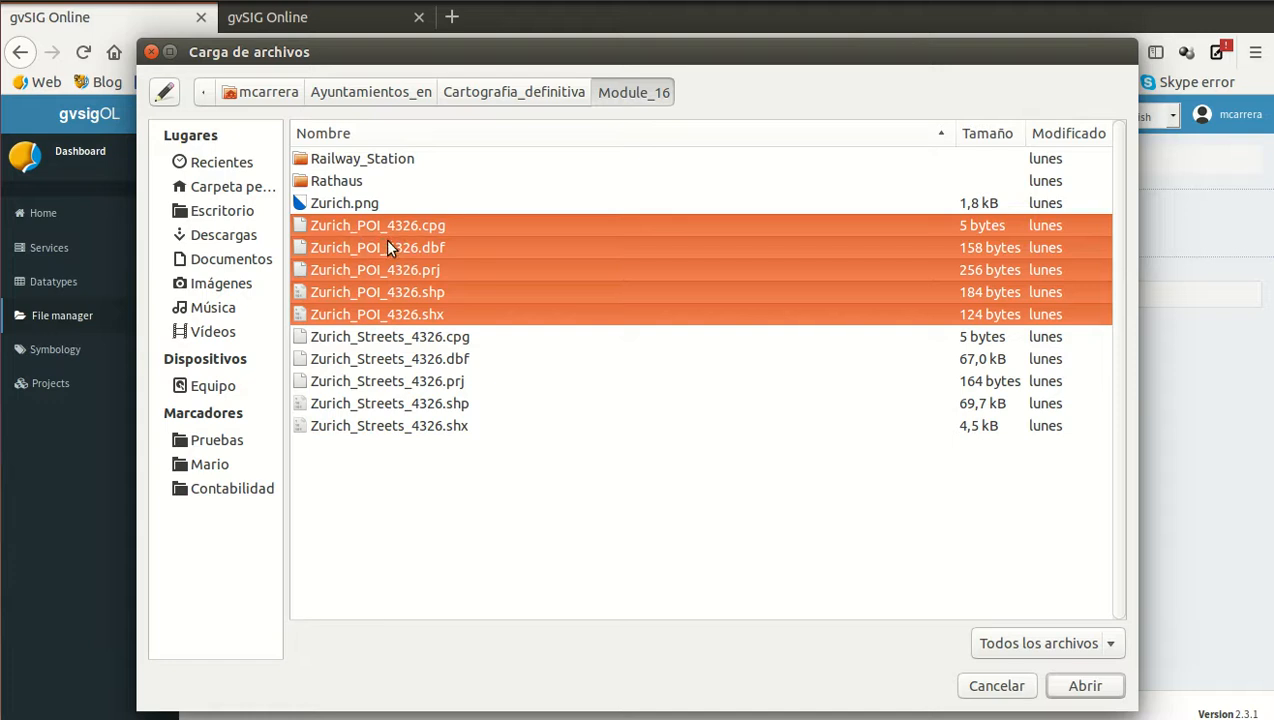
left_click(1085, 686)
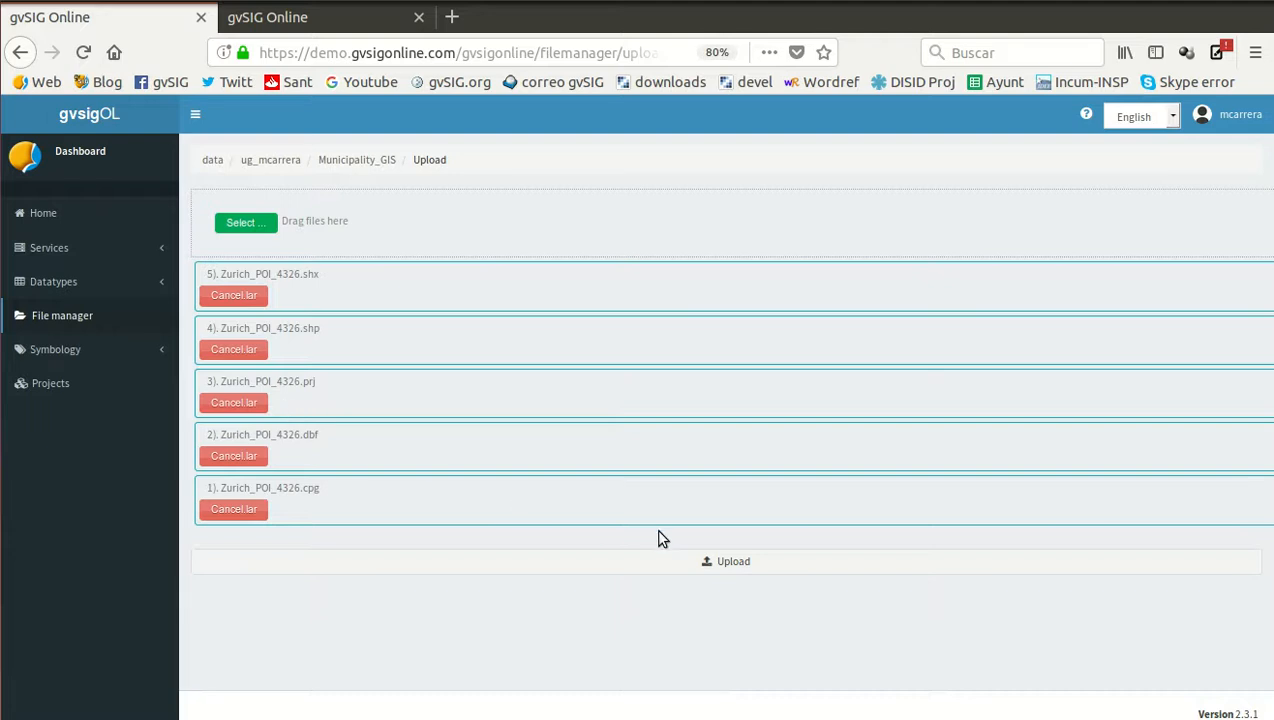
left_click(730, 563)
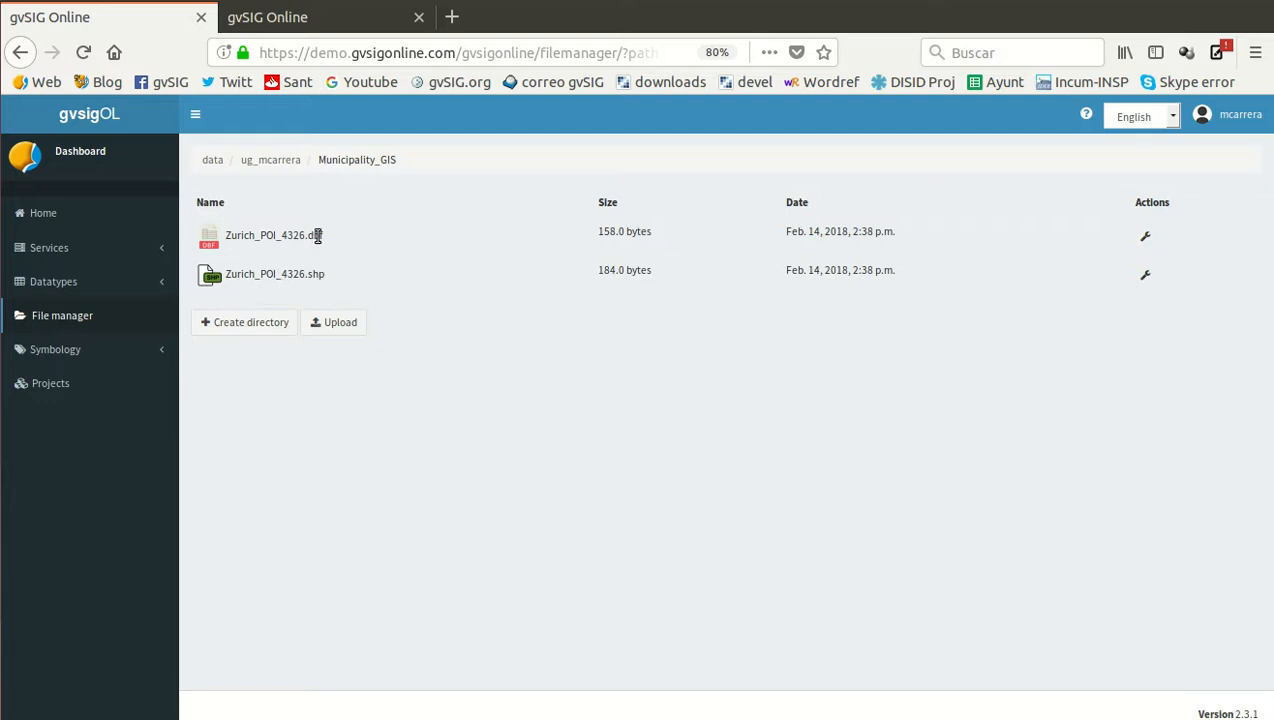
Set up a database export of Zurich_POI_4326.shp in Crear mode to the Municipality_GIS data store, named Zurich_POI
left_click(1146, 276)
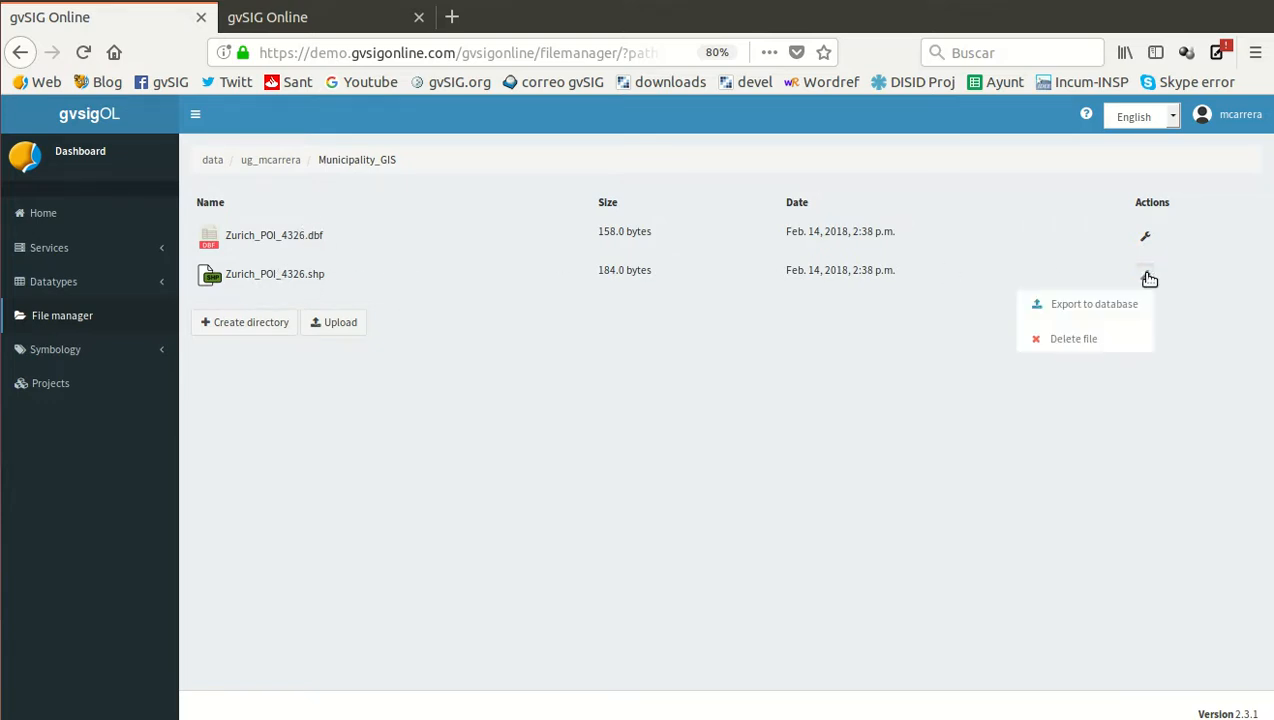
left_click(1097, 306)
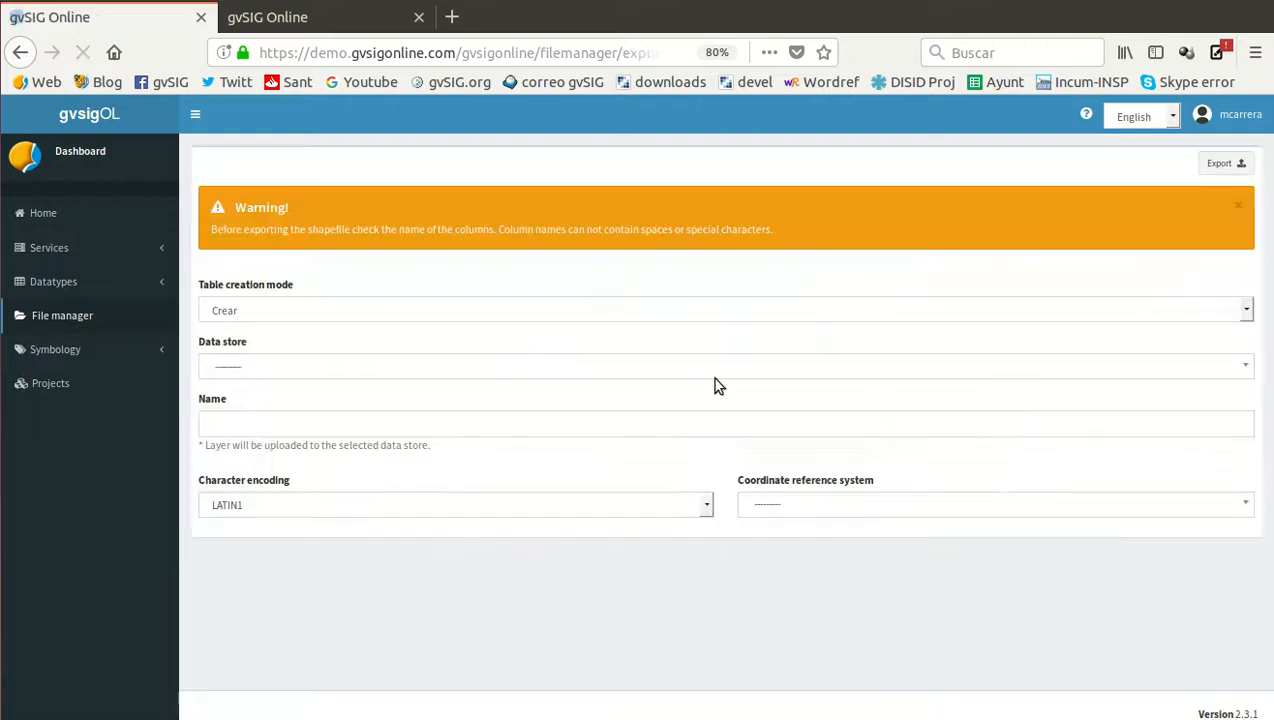
left_click(330, 312)
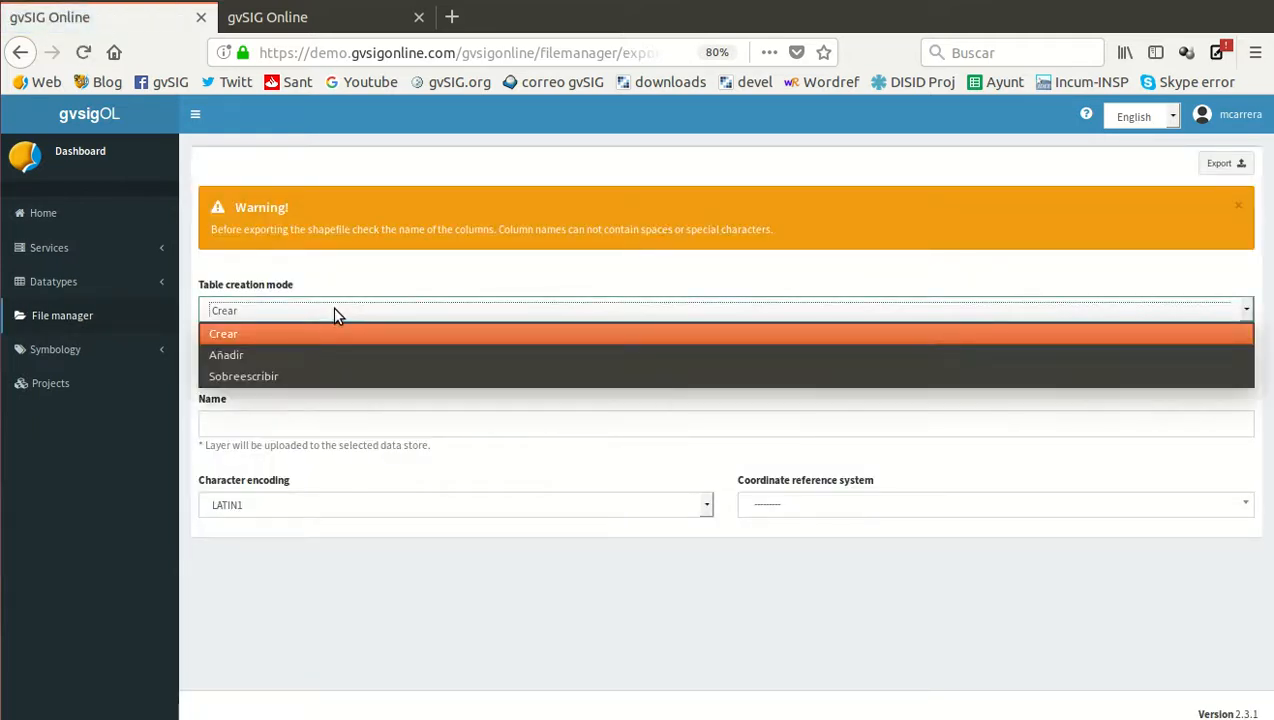
left_click(338, 312)
left_click(295, 368)
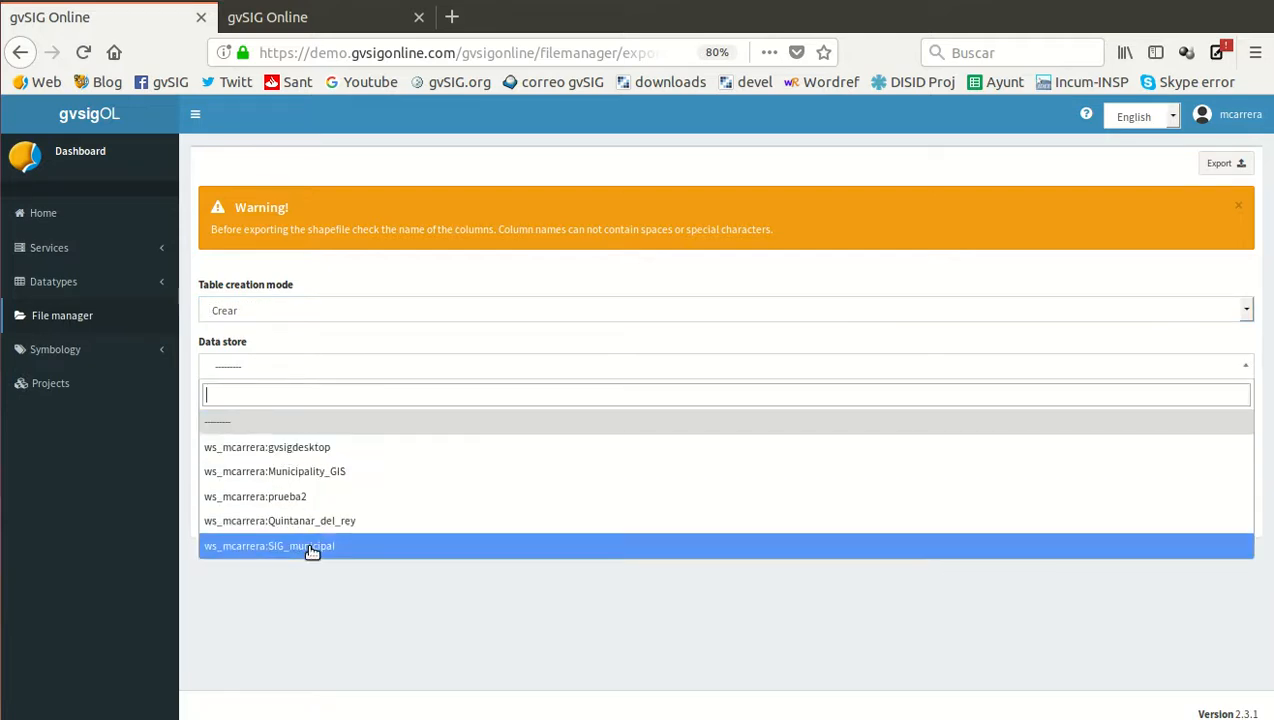
left_click(316, 473)
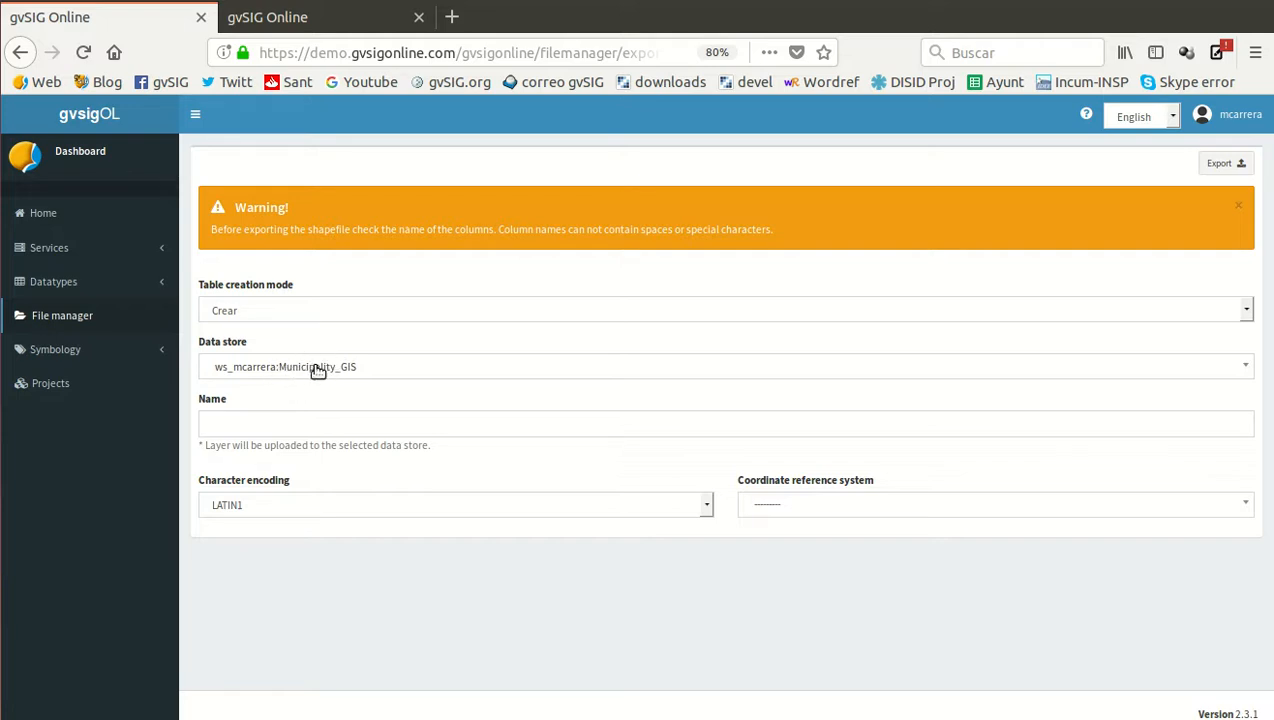
left_click(273, 424)
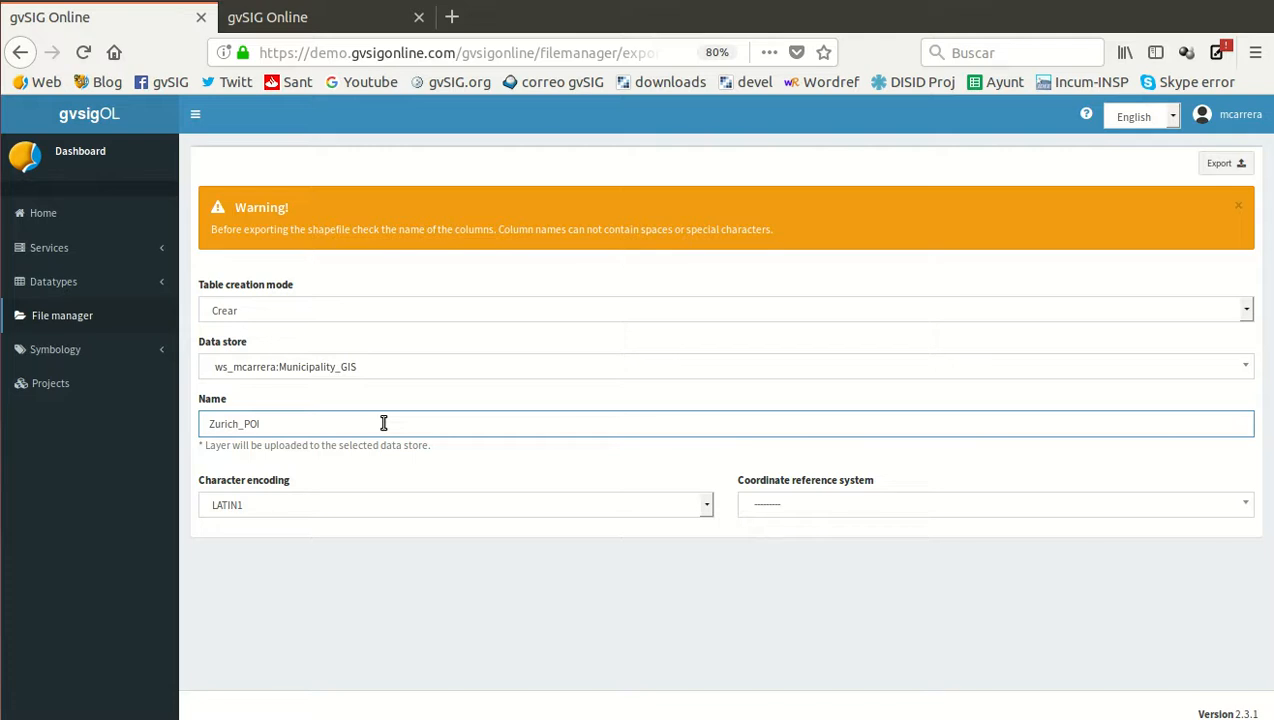
Set the character encoding to UTF-8 and the coordinate reference system to EPSG:4326 - WGS 84, and run the export
left_click(415, 509)
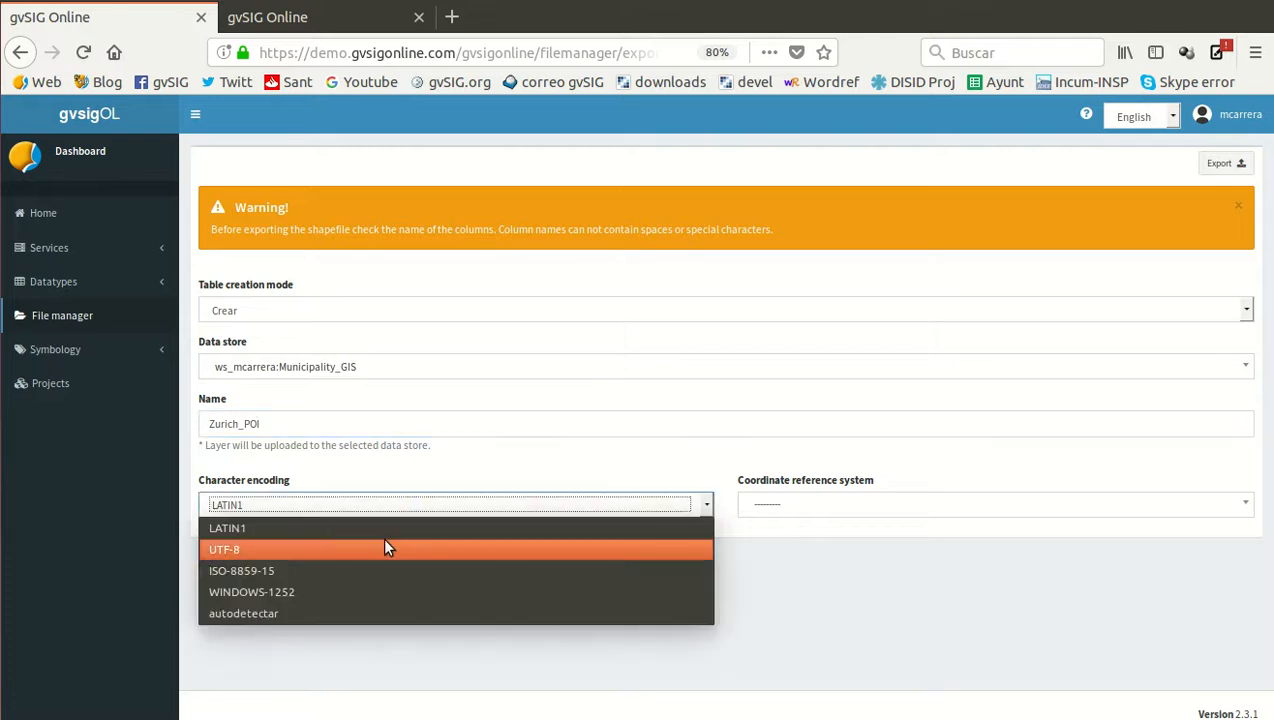
left_click(386, 545)
left_click(817, 507)
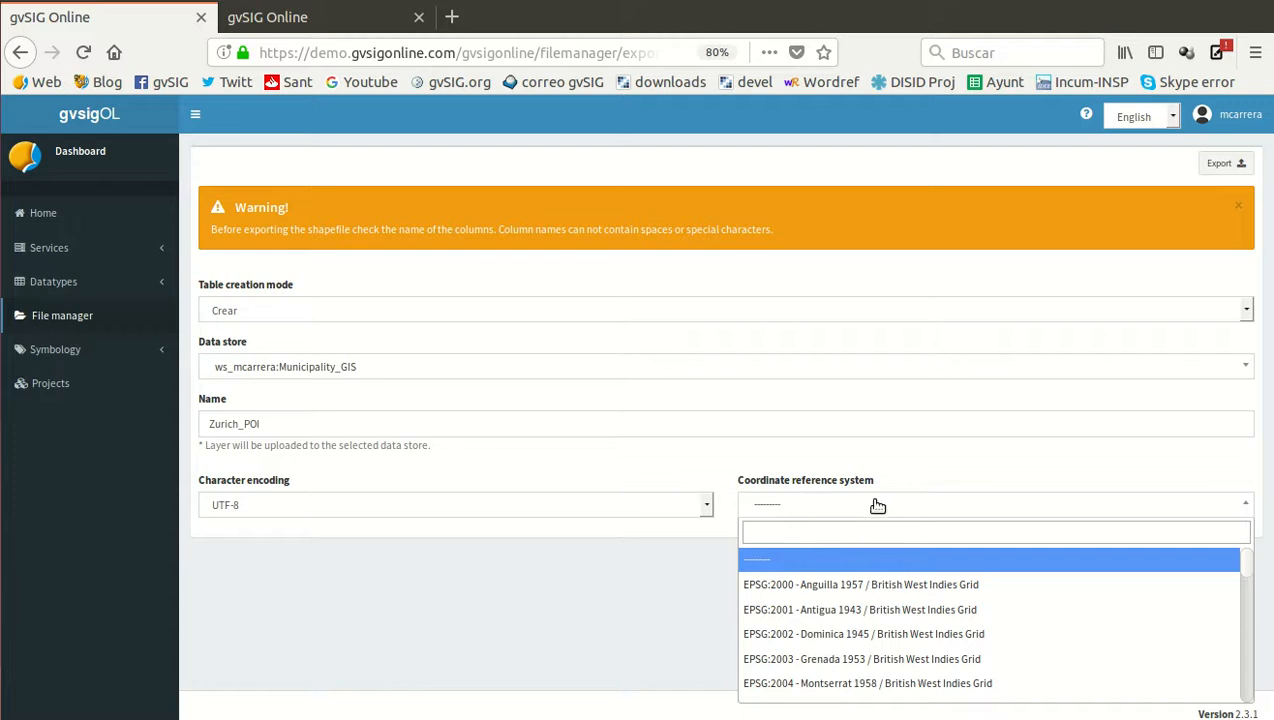
type("4326")
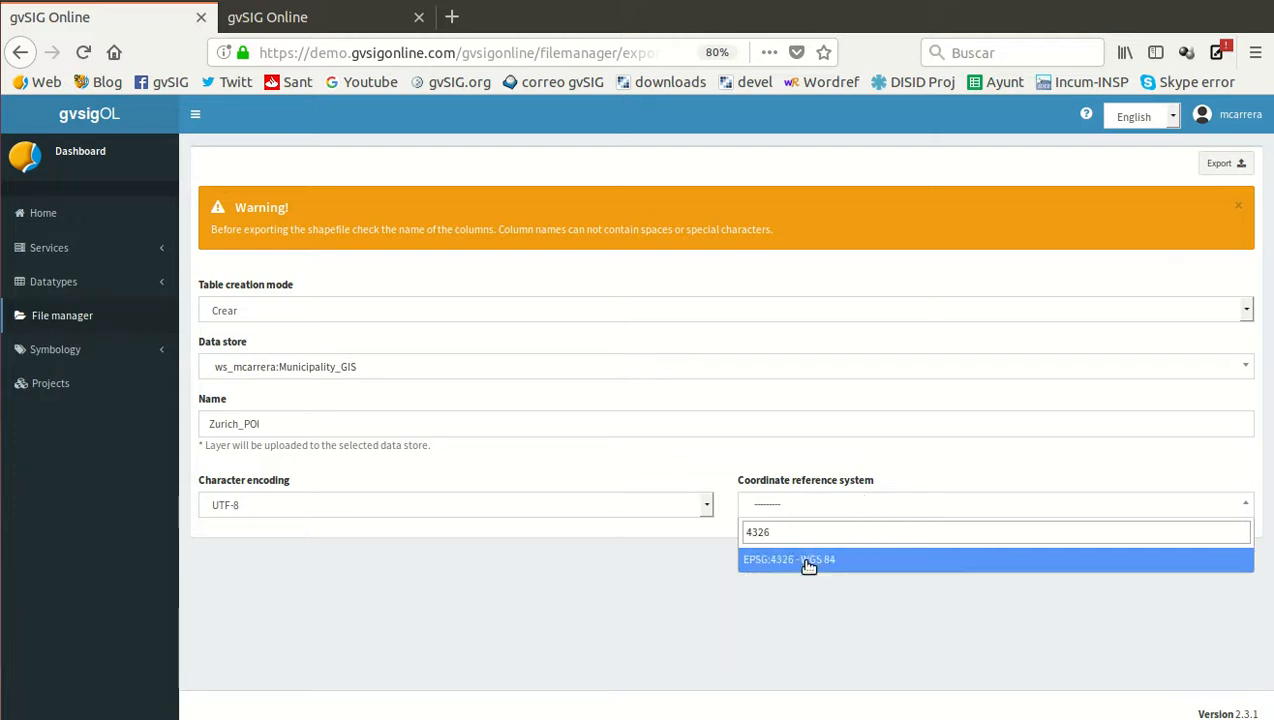
left_click(808, 561)
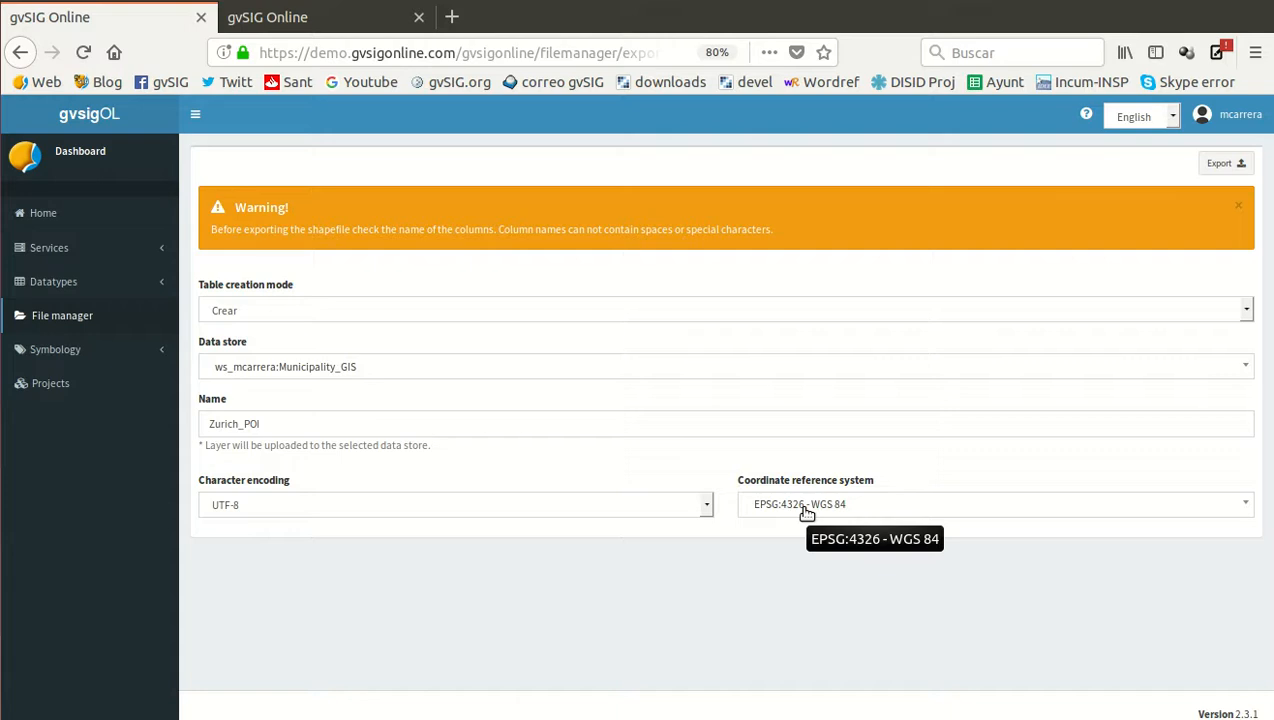
left_click(1222, 164)
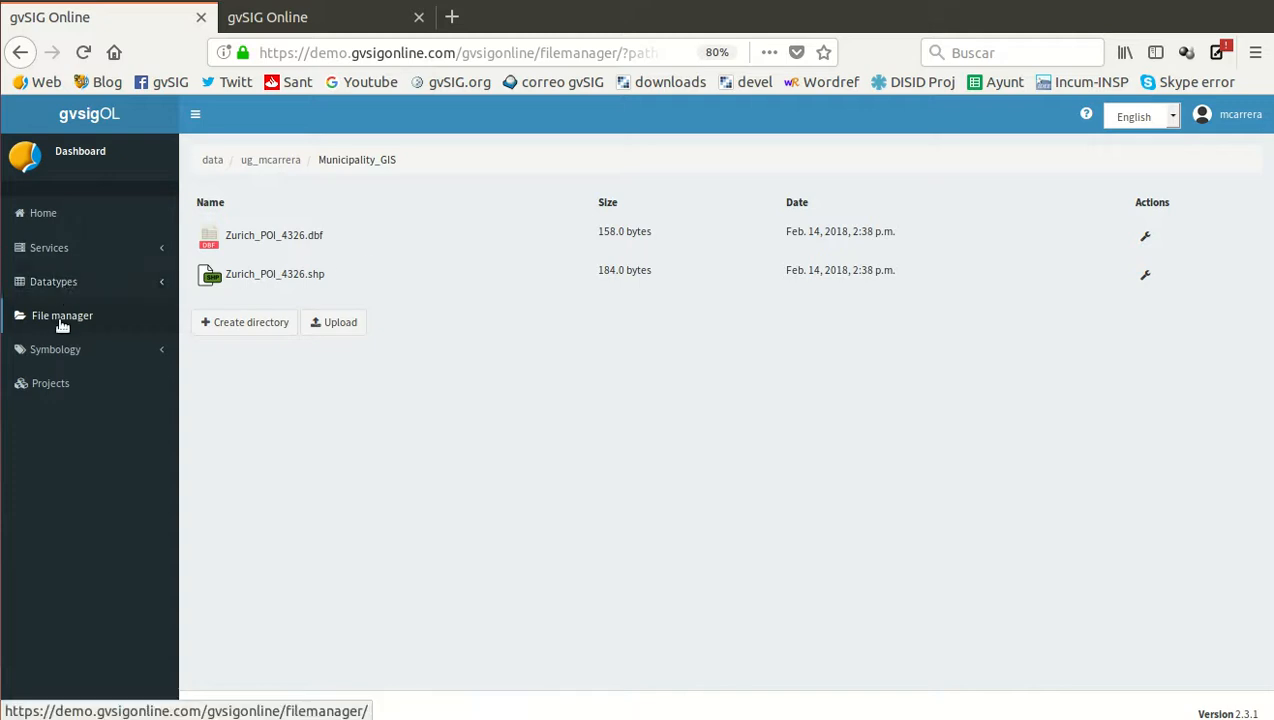
Start publishing a new layer in the Municipality GIS layer group, agreeing to save the group first
left_click(53, 248)
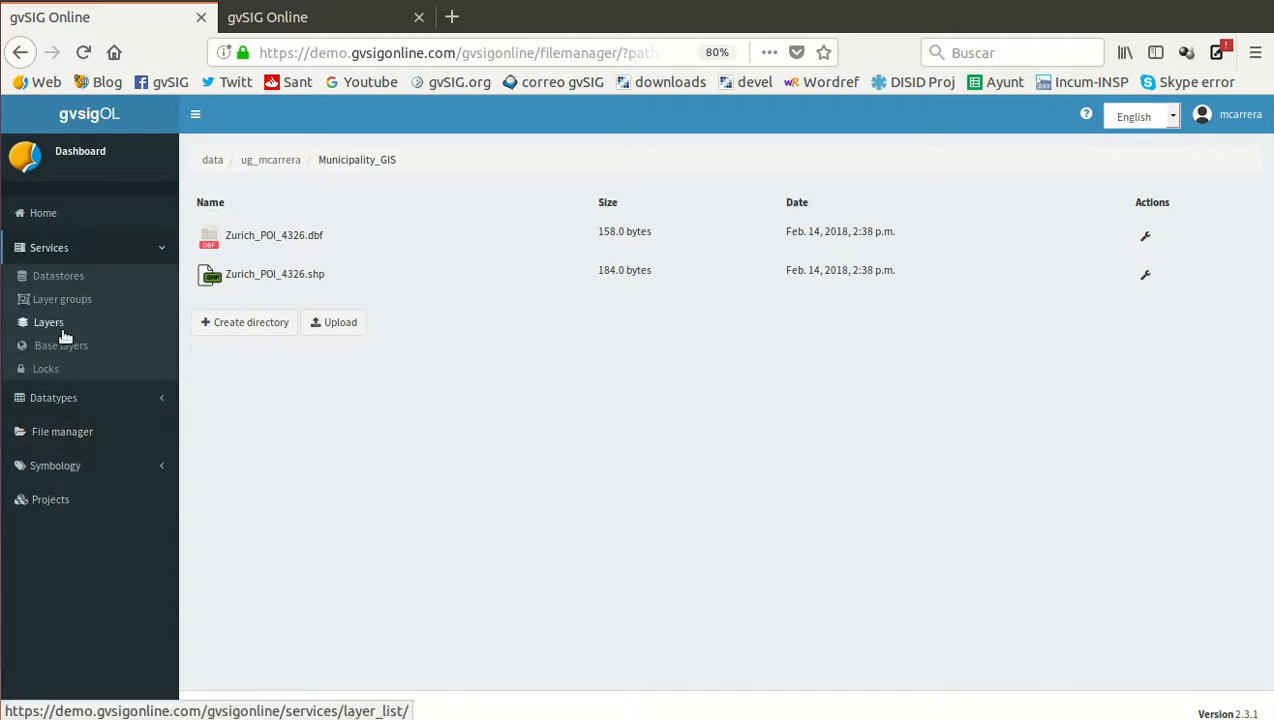
left_click(53, 300)
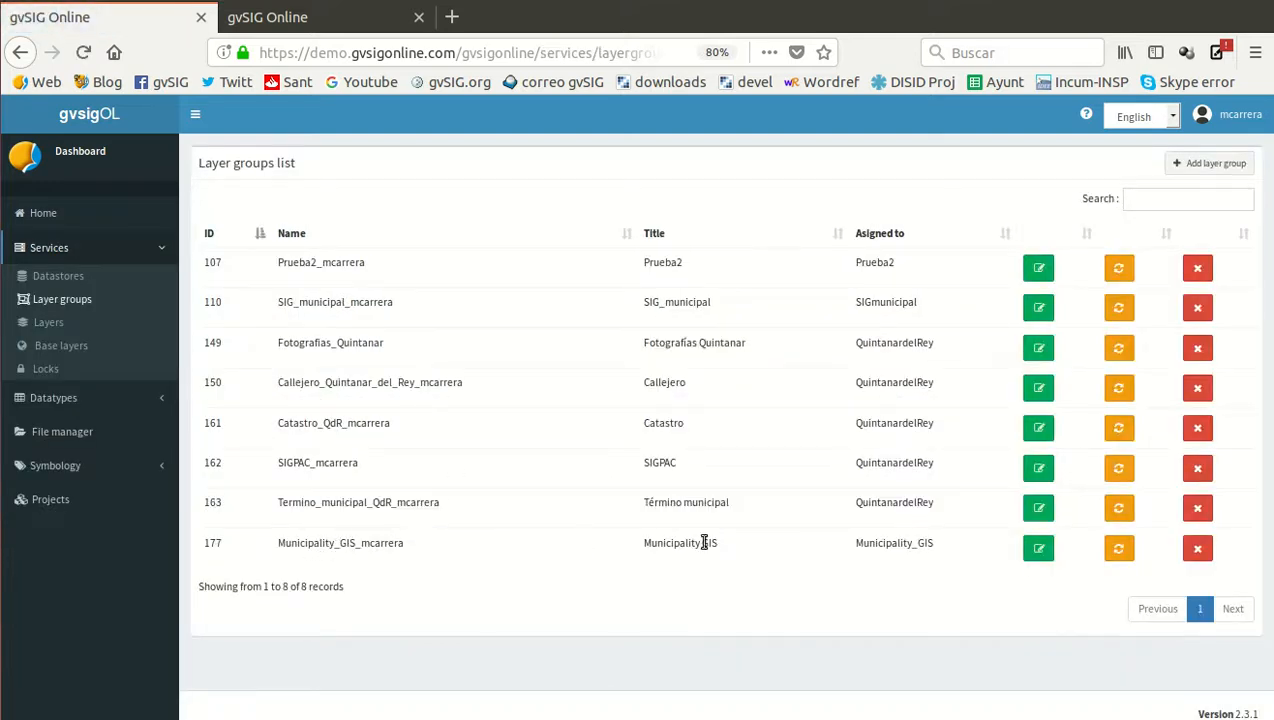
left_click(1038, 550)
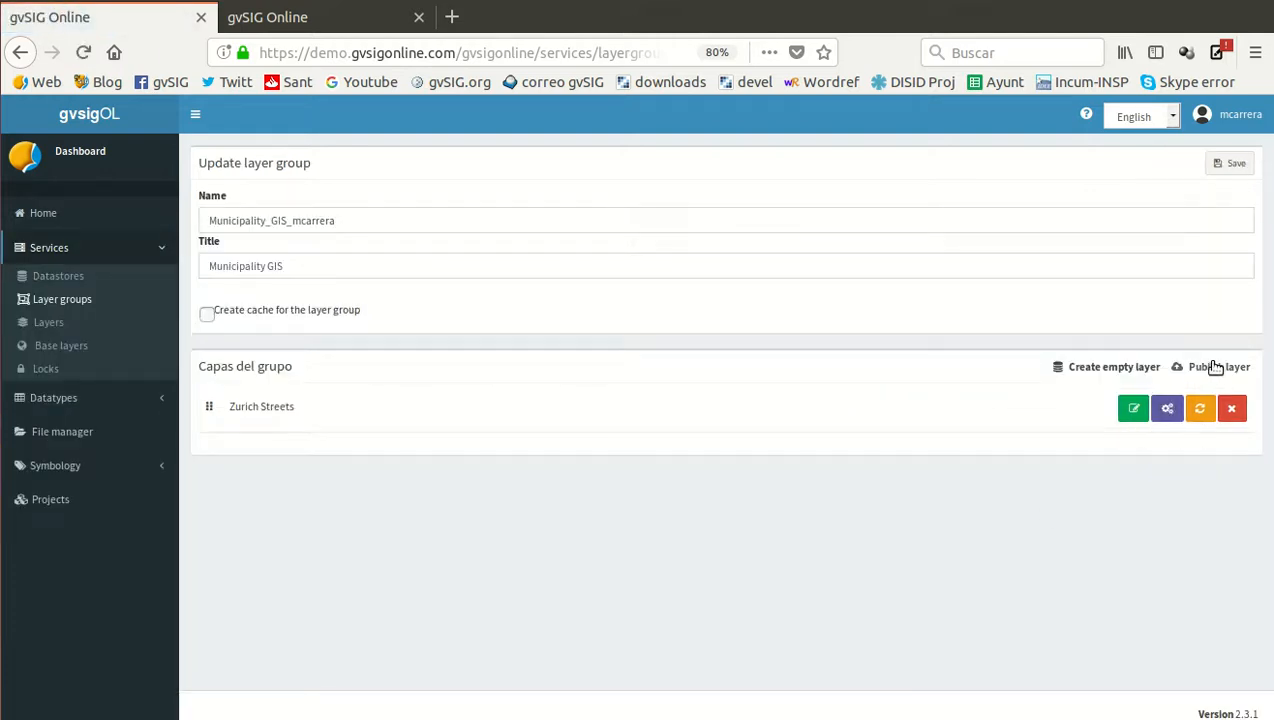
left_click(1216, 368)
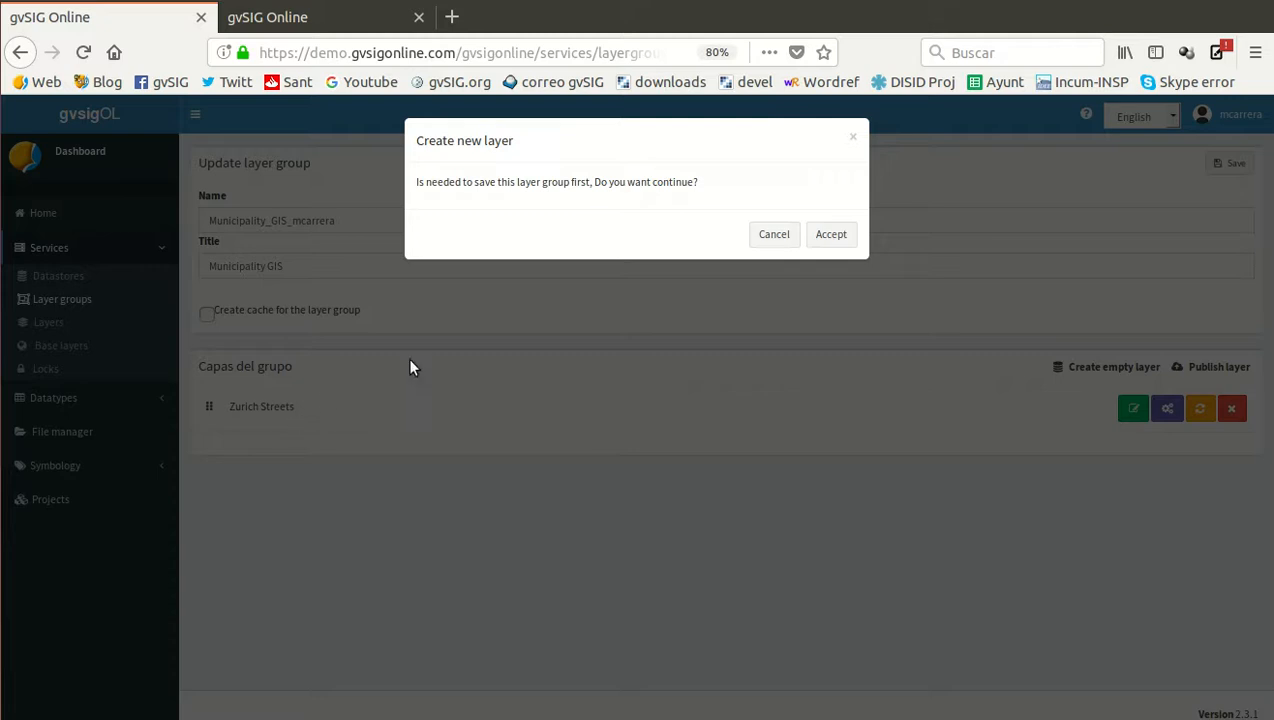
left_click(829, 236)
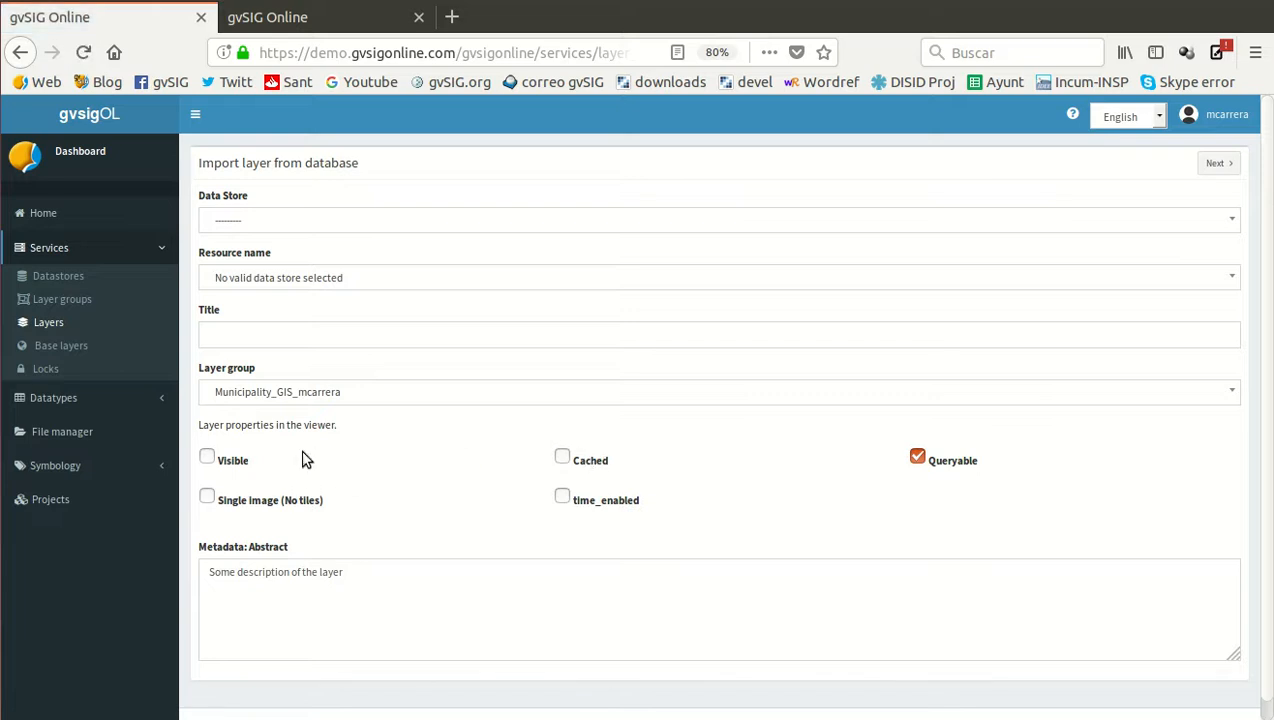
Make the new layer visible and choose the zurich_poi resource from the Municipality_GIS data store
left_click(207, 458)
left_click(297, 233)
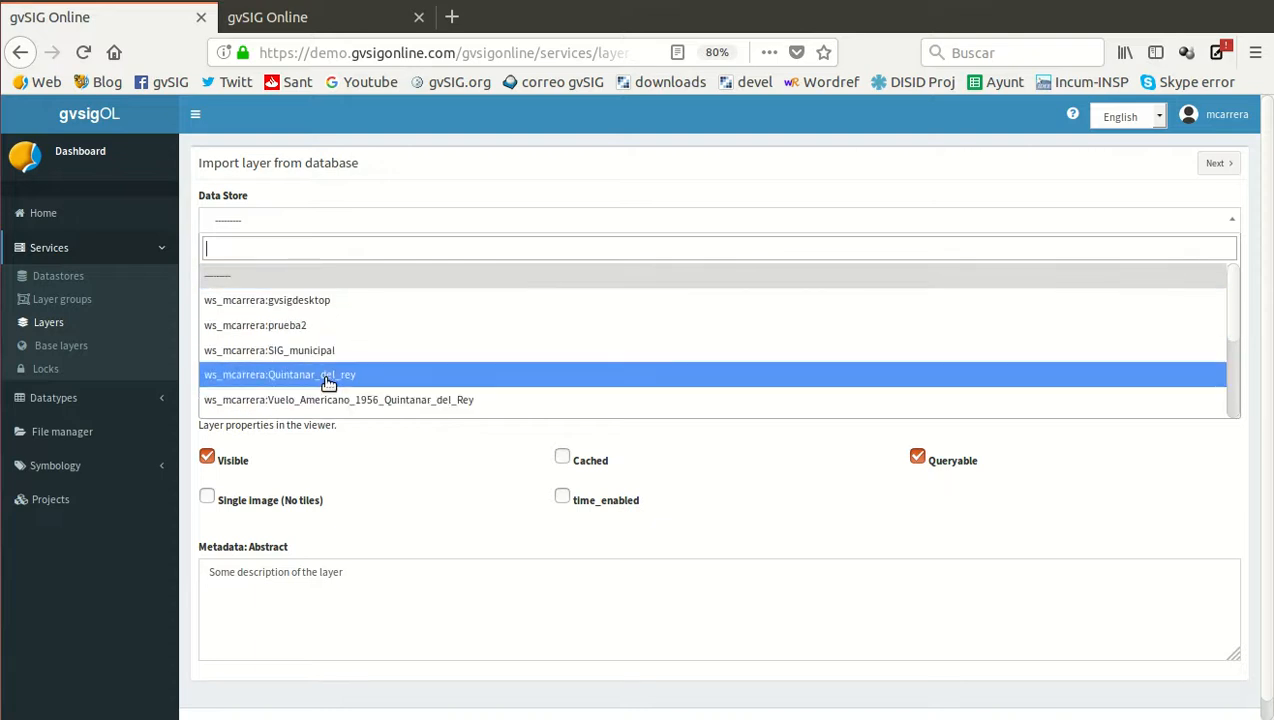
scroll(326, 384, "down", 3)
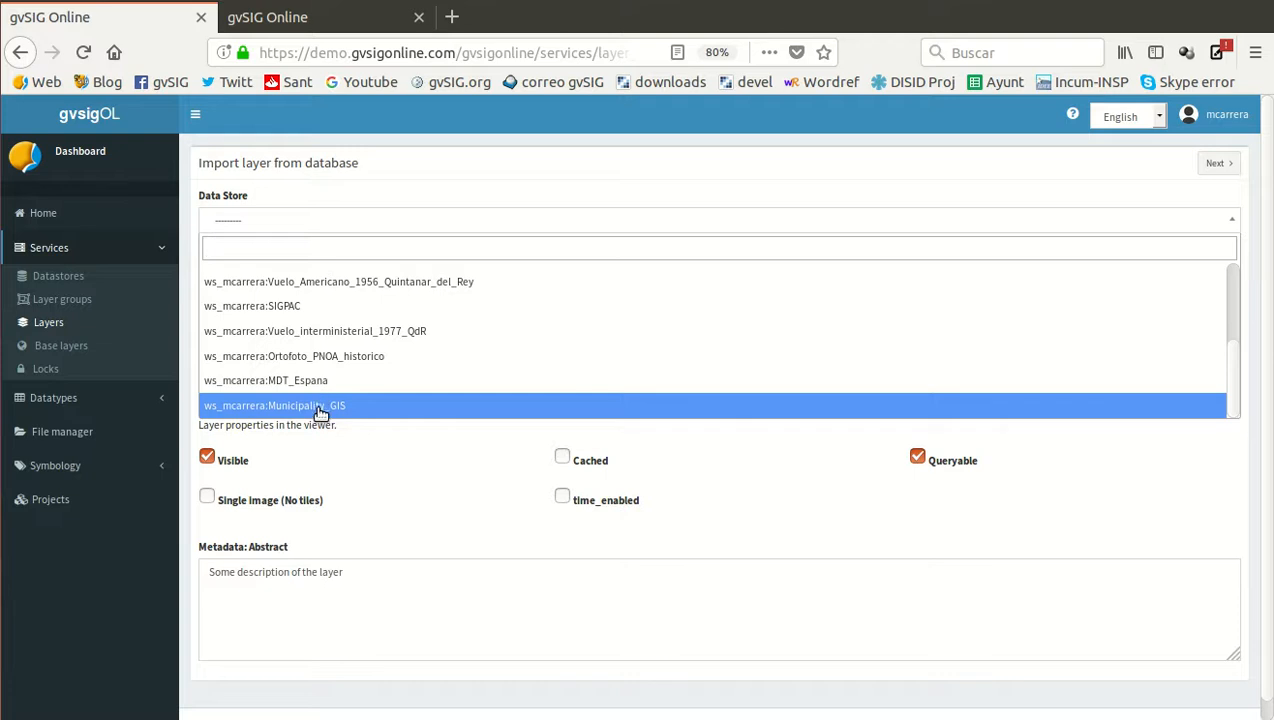
left_click(320, 406)
left_click(279, 278)
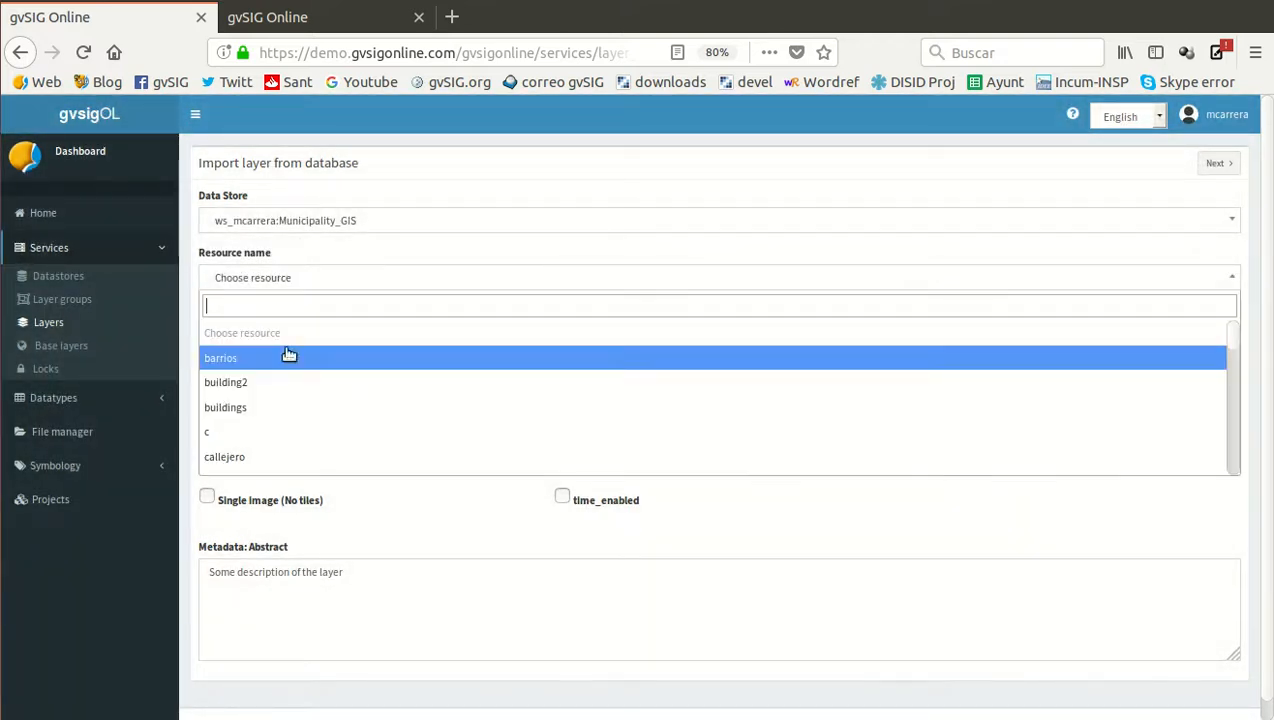
scroll(290, 392, "down", 5)
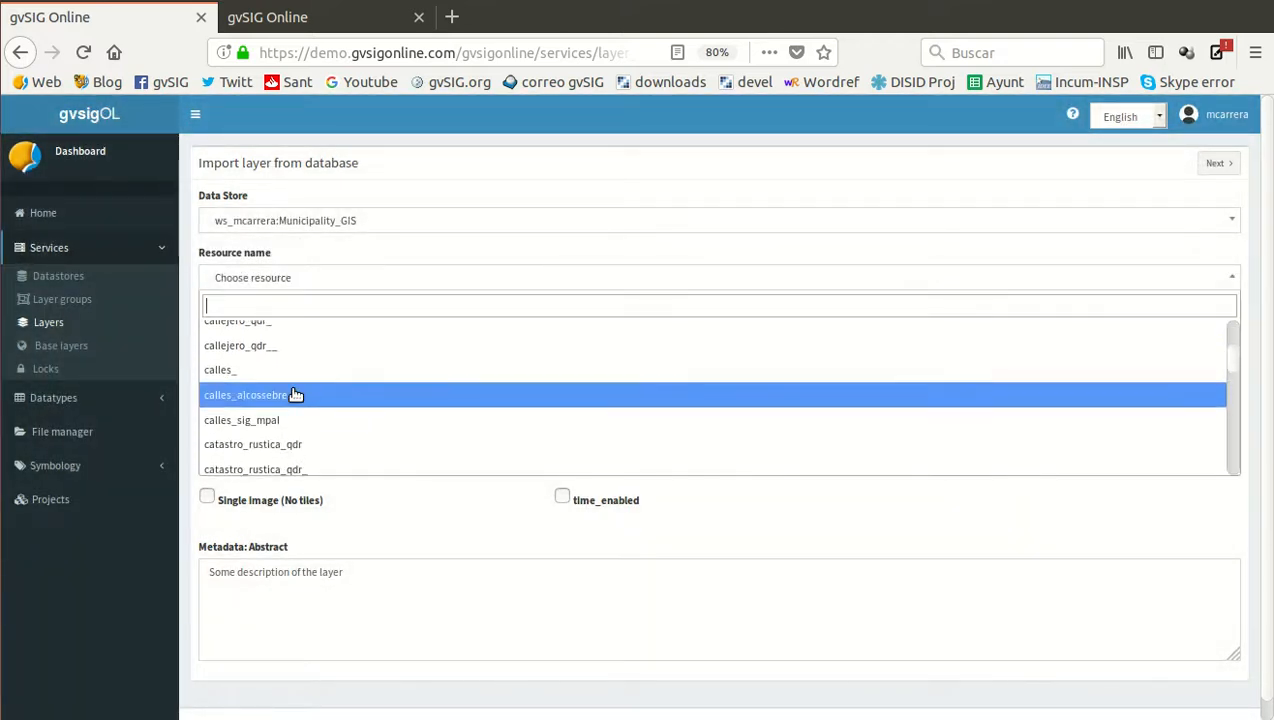
scroll(295, 395, "down", 20)
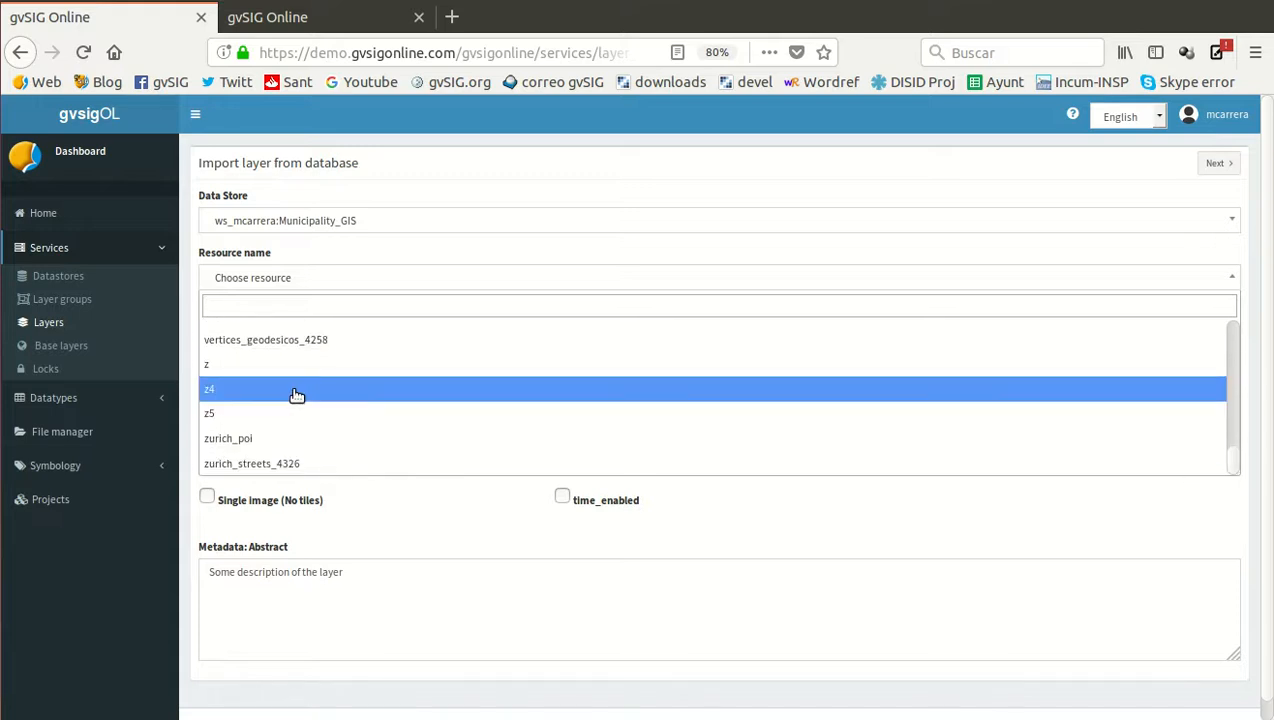
left_click(249, 445)
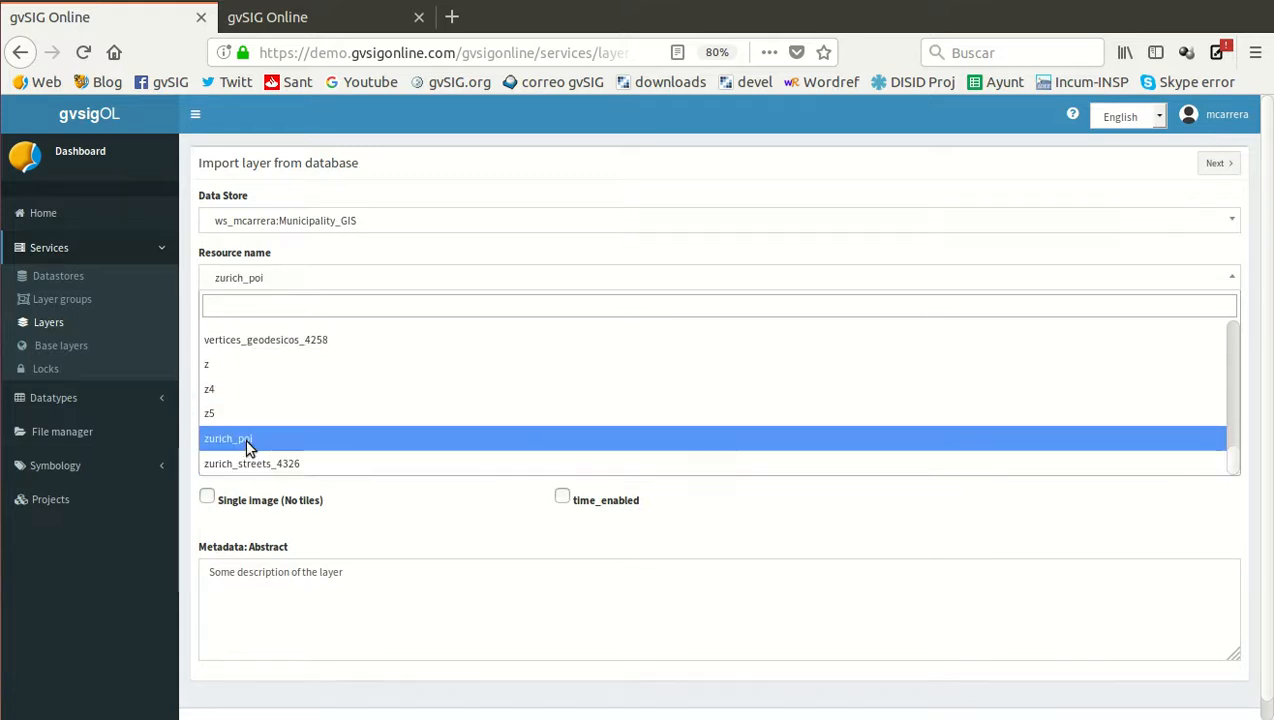
Confirm zurich_poi as the resource, title the layer Zurich POI, and continue to the layer permissions
left_click(249, 445)
left_click(261, 333)
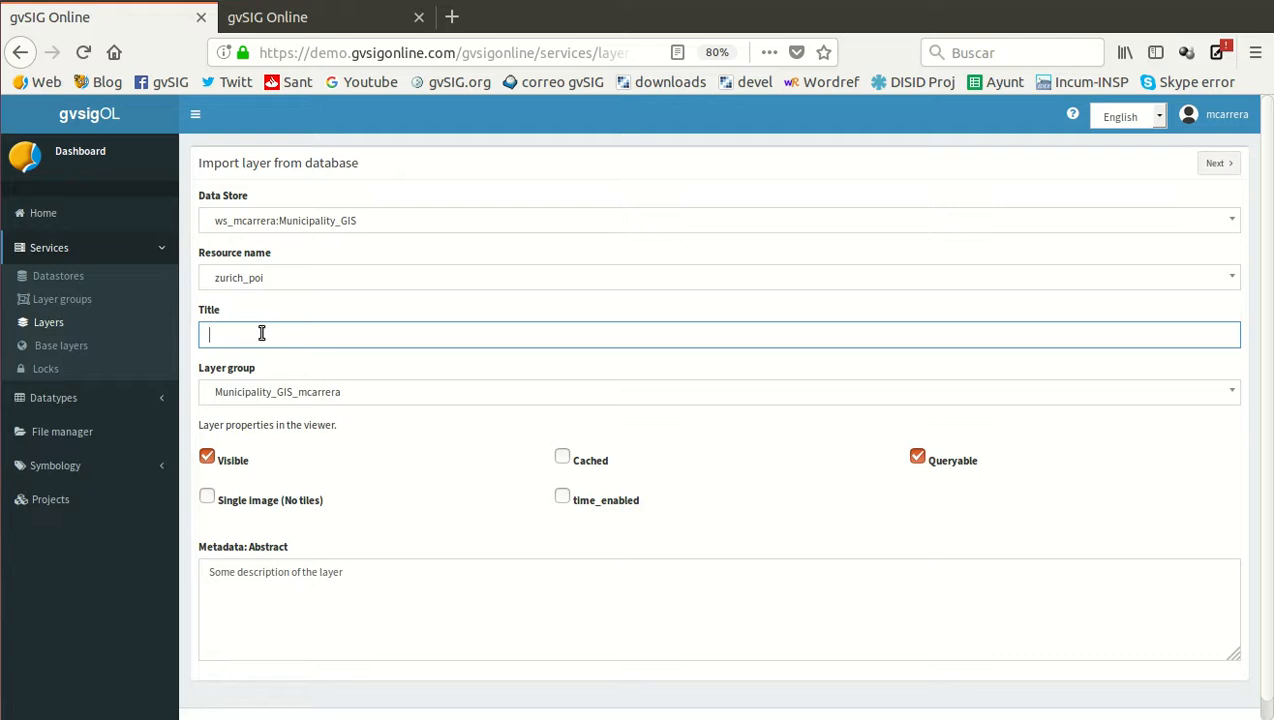
type("Zurich")
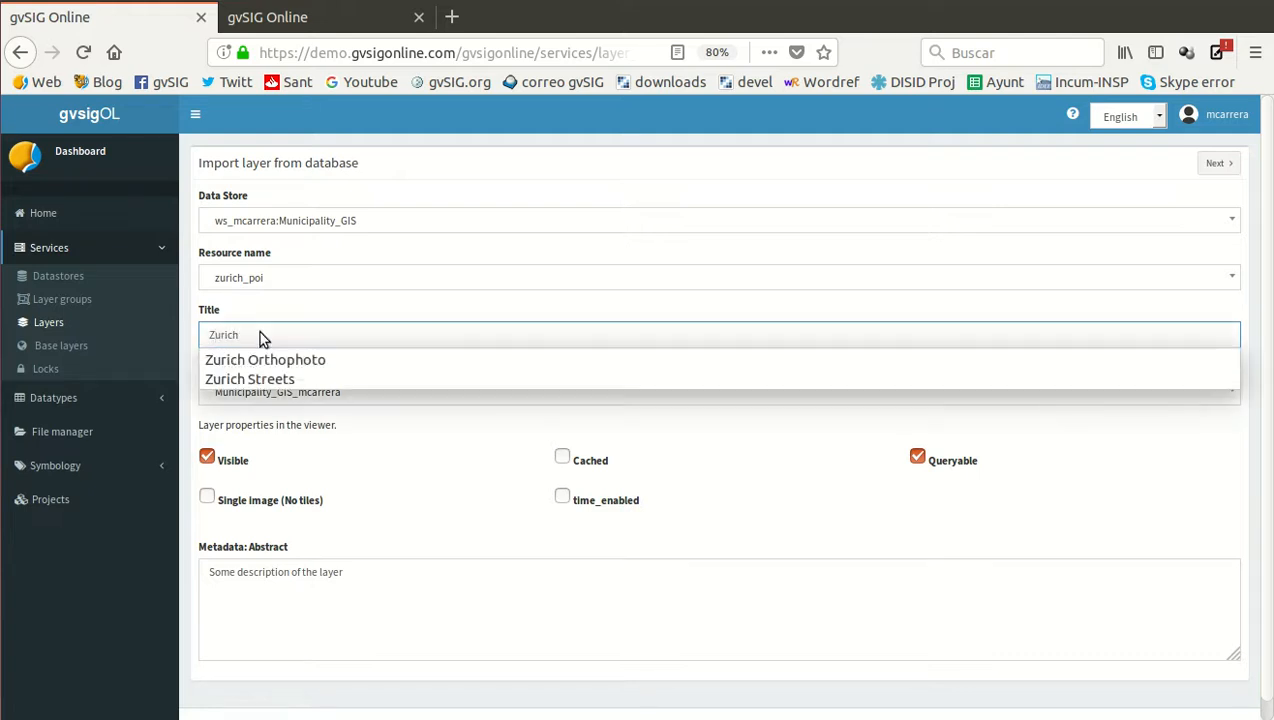
type(" POI")
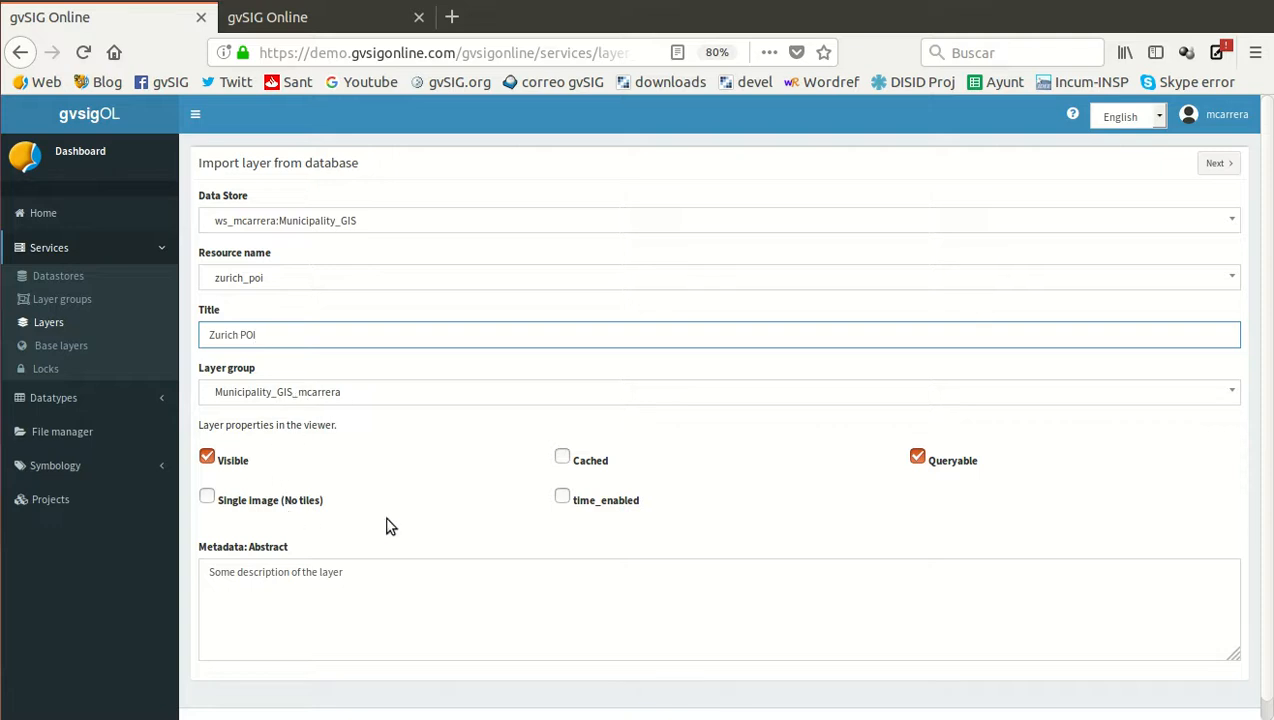
scroll(428, 518, "down", 1)
scroll(428, 518, "up", 1)
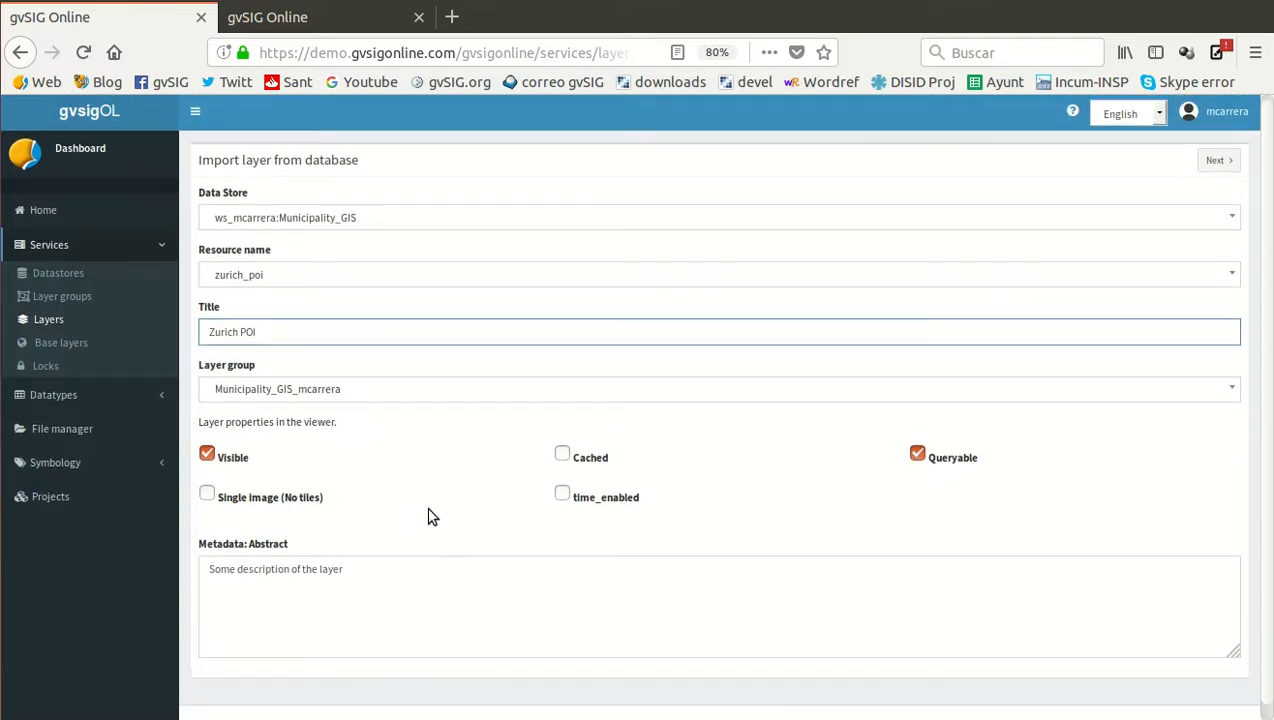
left_click(1218, 164)
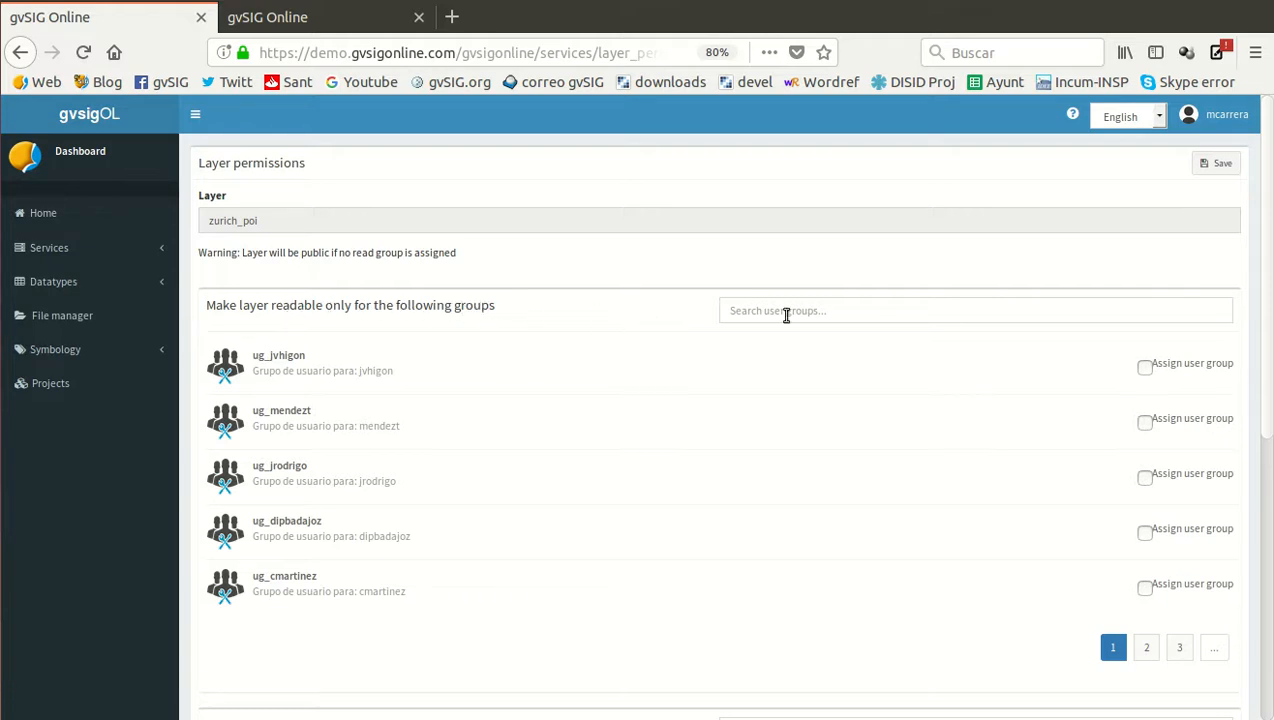
Filter the write-permission groups by "mc", make the layer writeable only for the account's own user group, and save the permissions
scroll(606, 321, "down", 5)
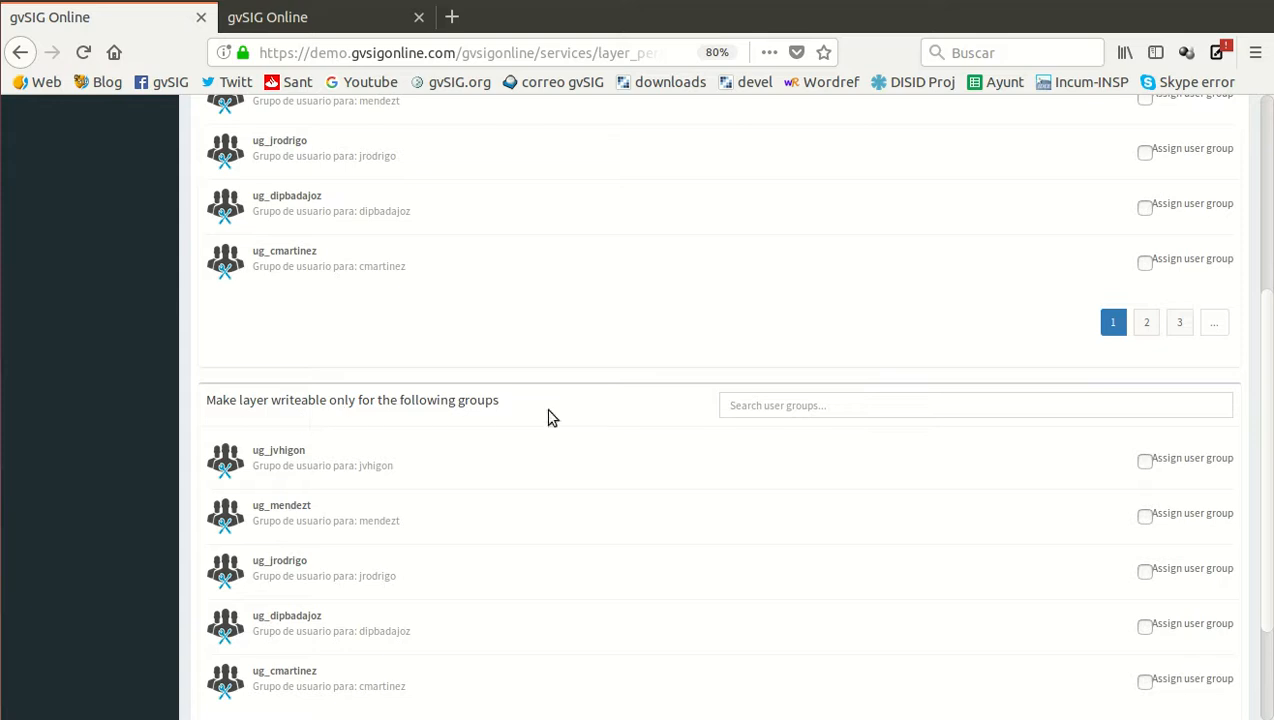
left_click(799, 405)
type("mc")
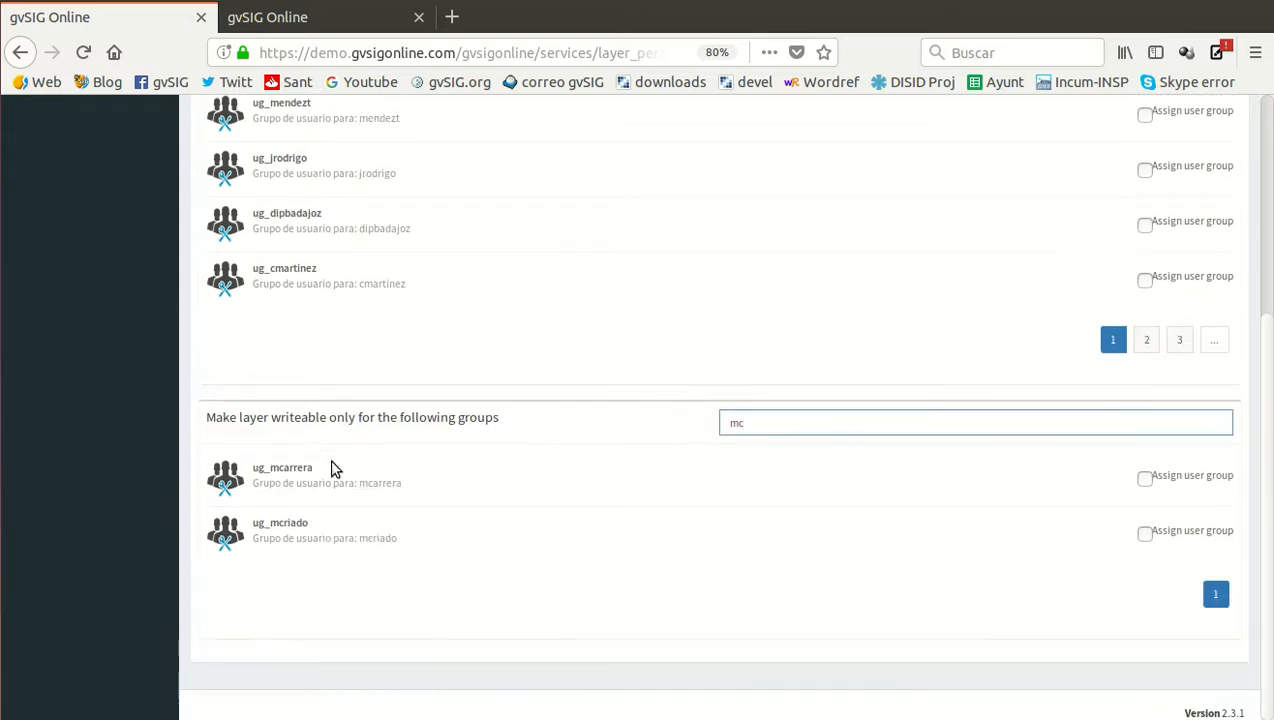
left_click(1145, 478)
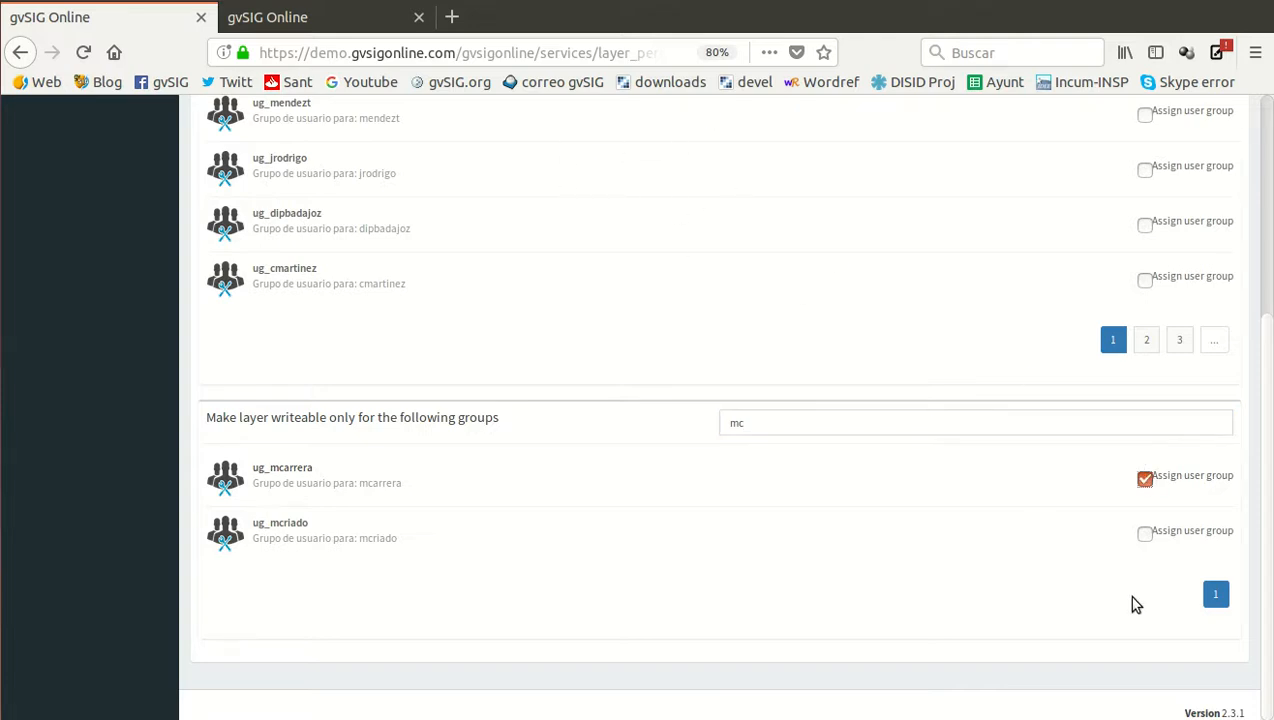
scroll(1128, 585, "up", 5)
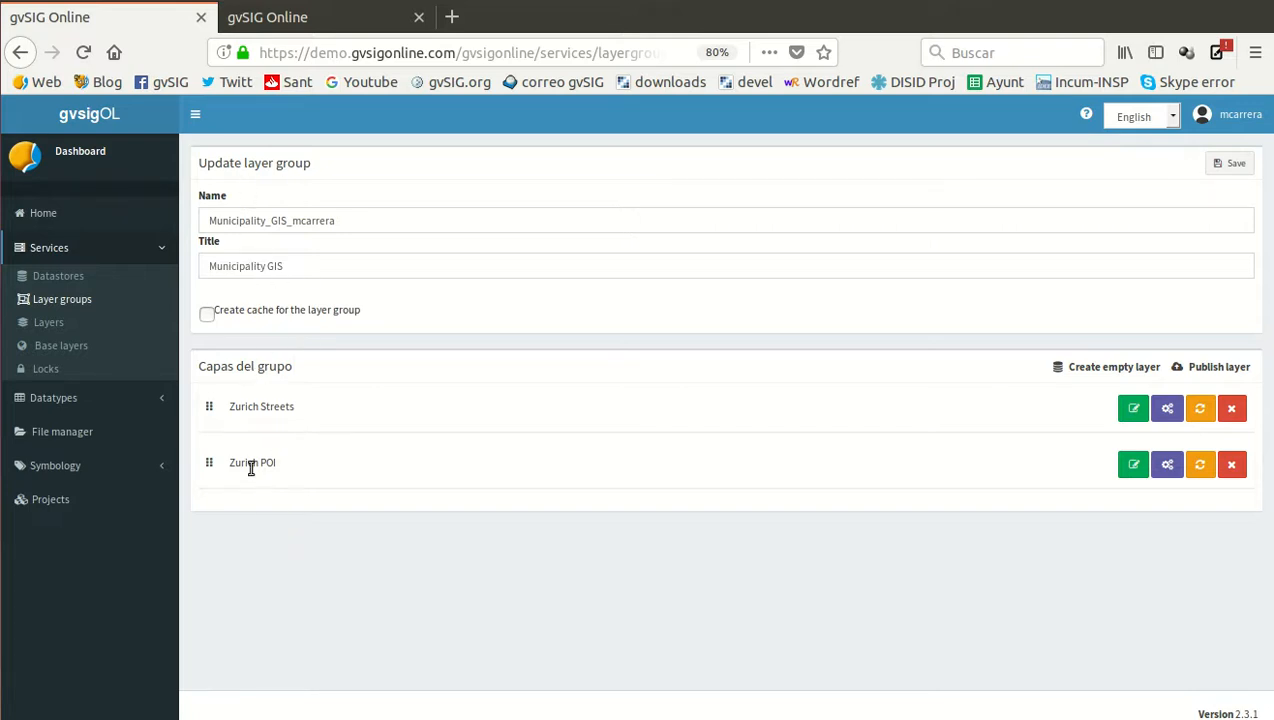
Open the Municipality GIS project in the map viewer and turn on the Municipality GIS layer group
left_click(340, 20)
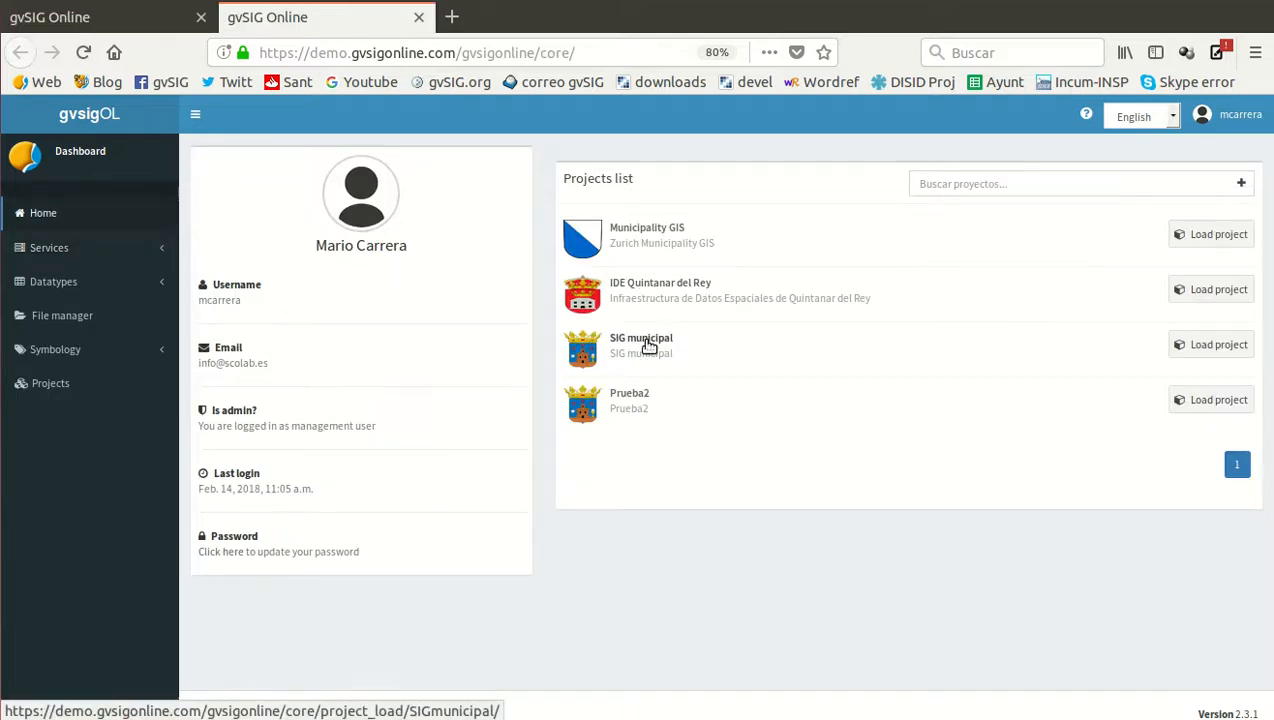
left_click(648, 228)
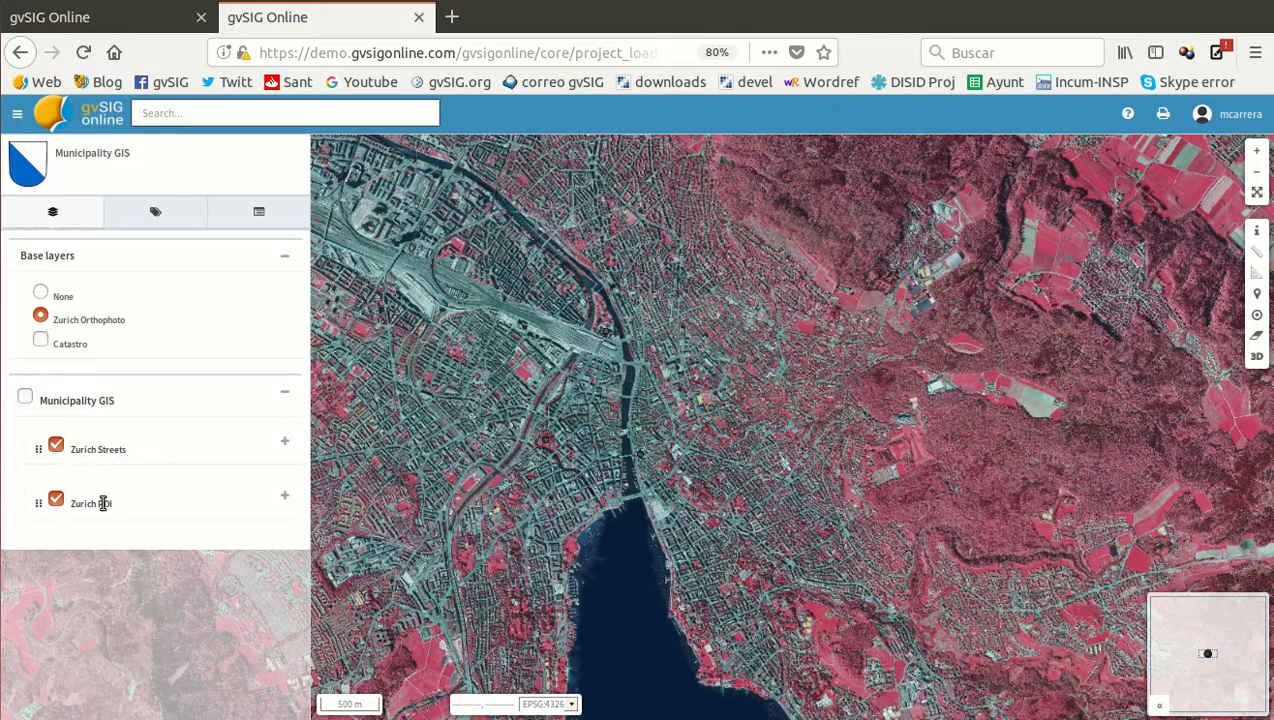
left_click(27, 397)
scroll(610, 440, "up", 3)
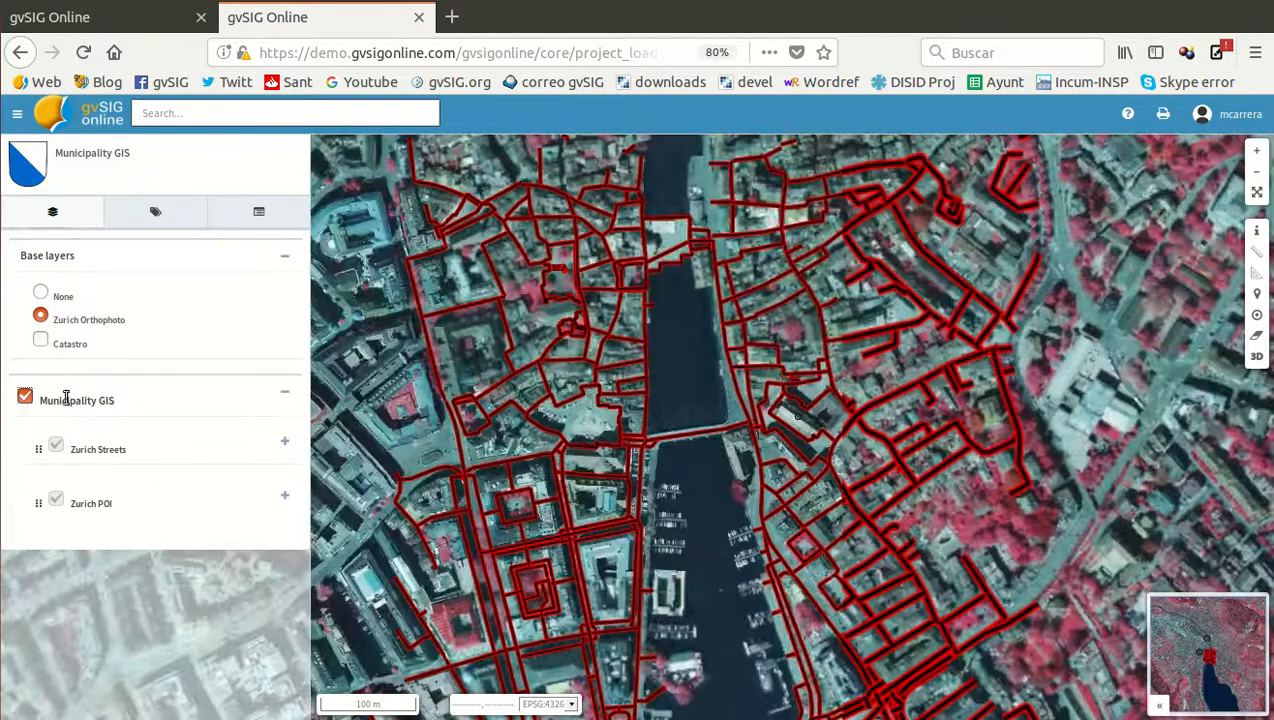
Toggle the Municipality GIS group and its layers to compare them on the map, and zoom to the Zurich POI layer
left_click(26, 398)
left_click(56, 445)
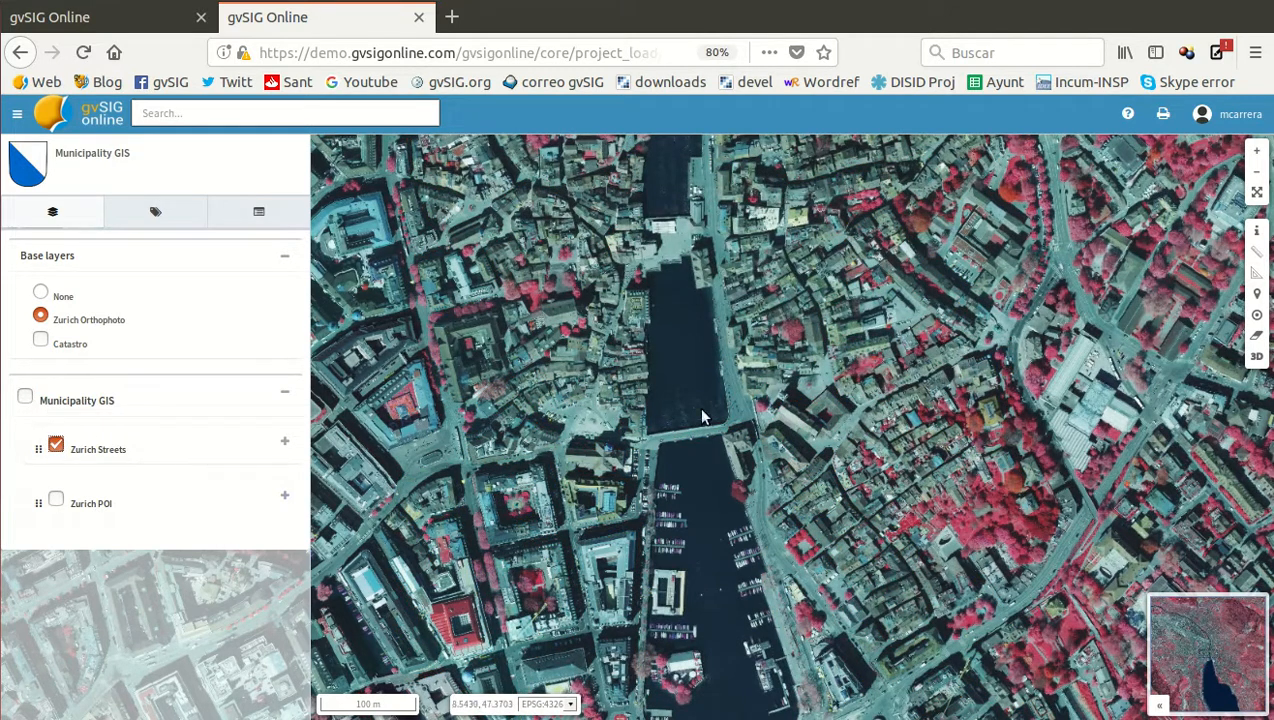
left_click(27, 399)
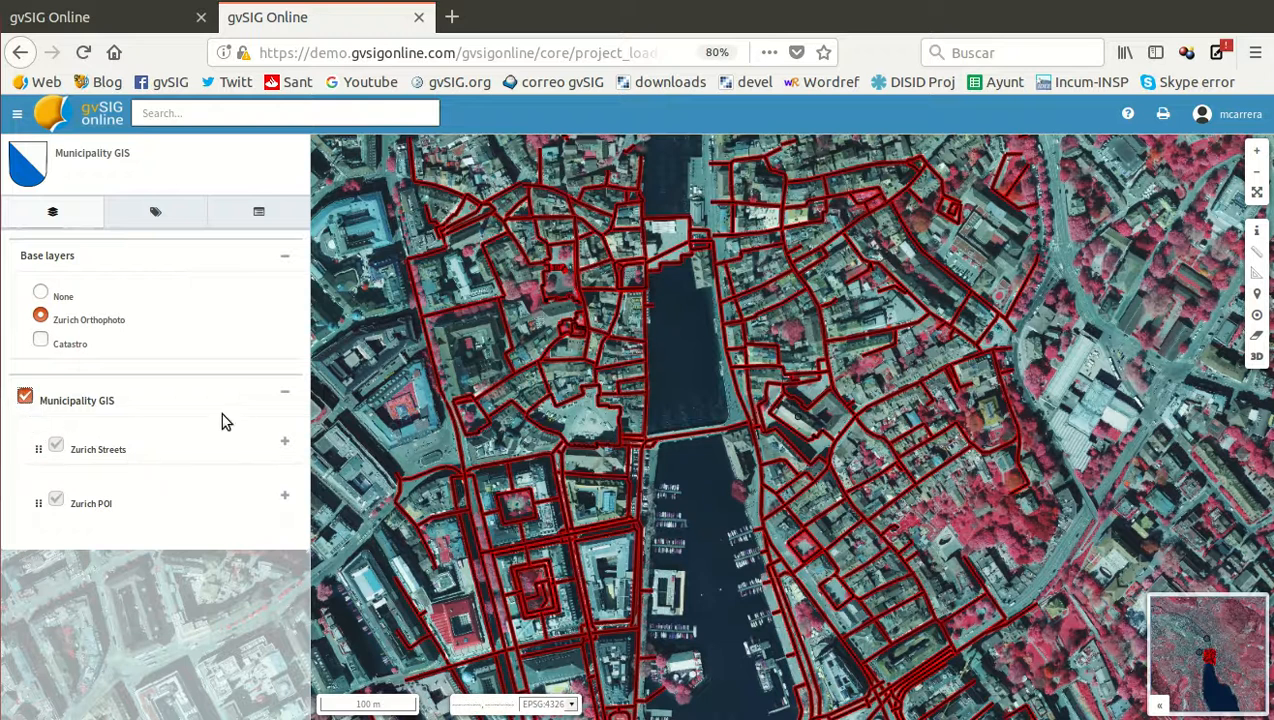
left_click(284, 499)
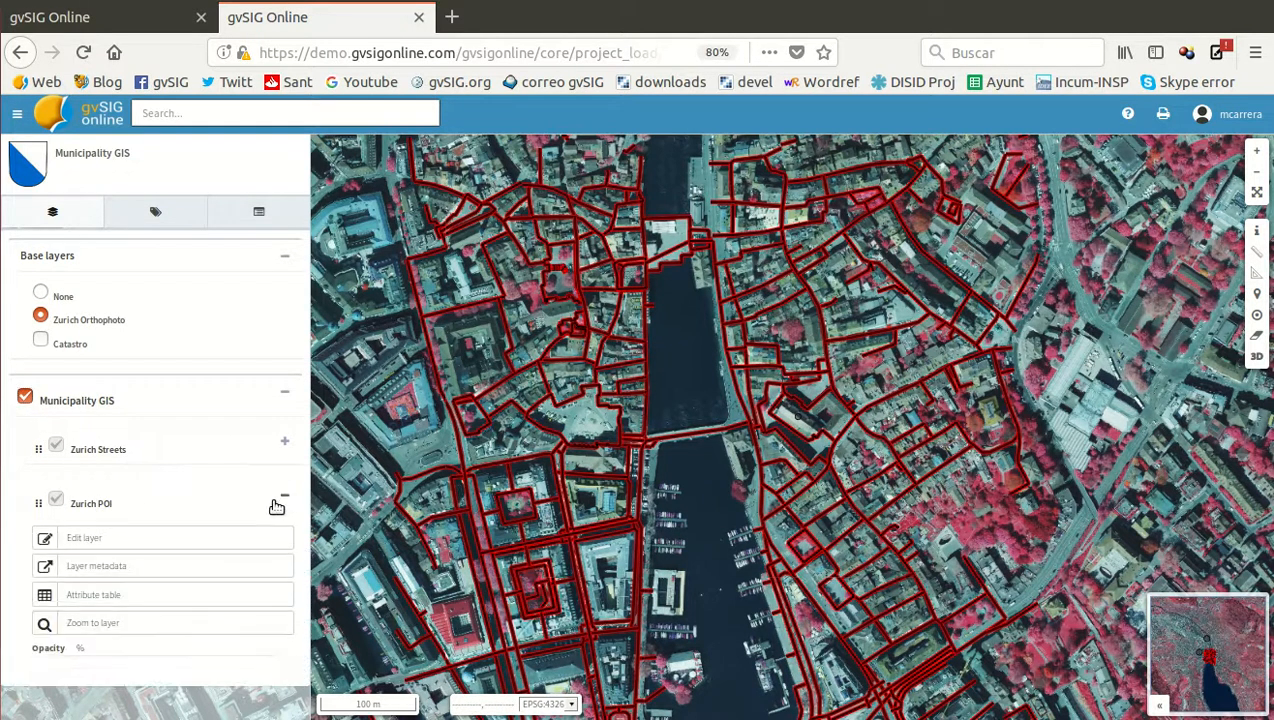
left_click(115, 627)
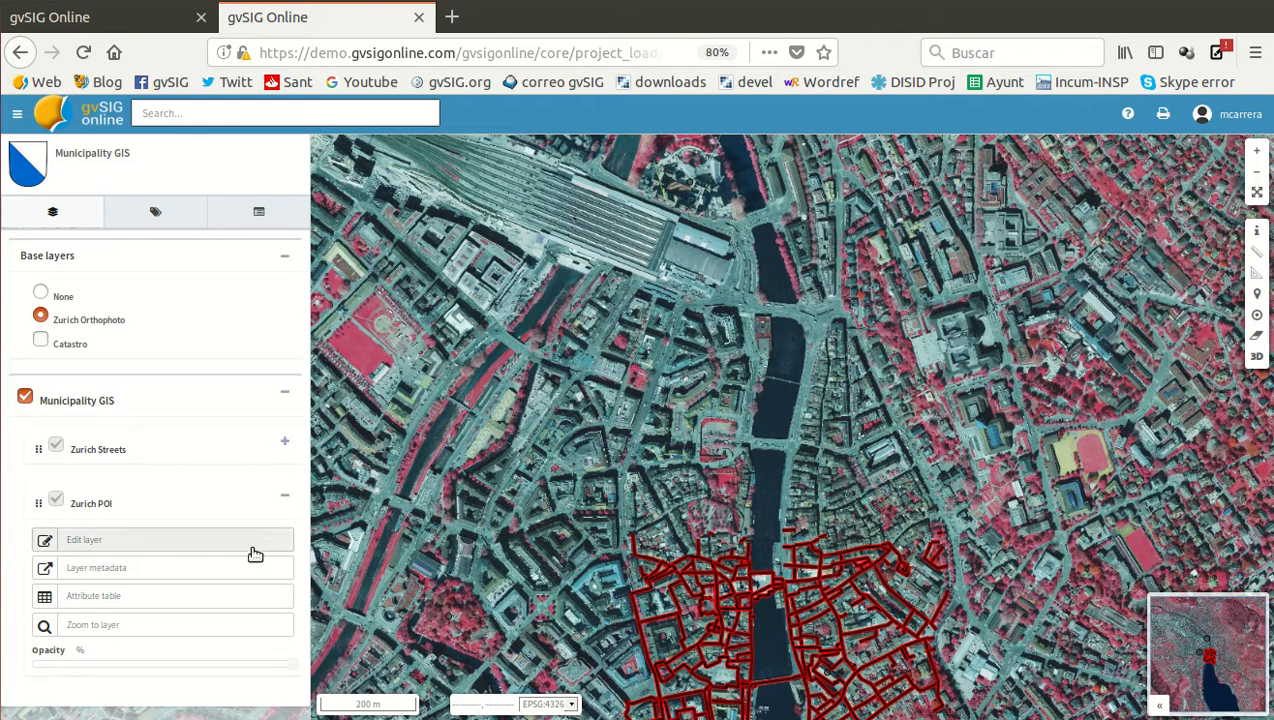
Return to the administration dashboard and open the default style of the Zurich POI layer for editing
left_click(115, 24)
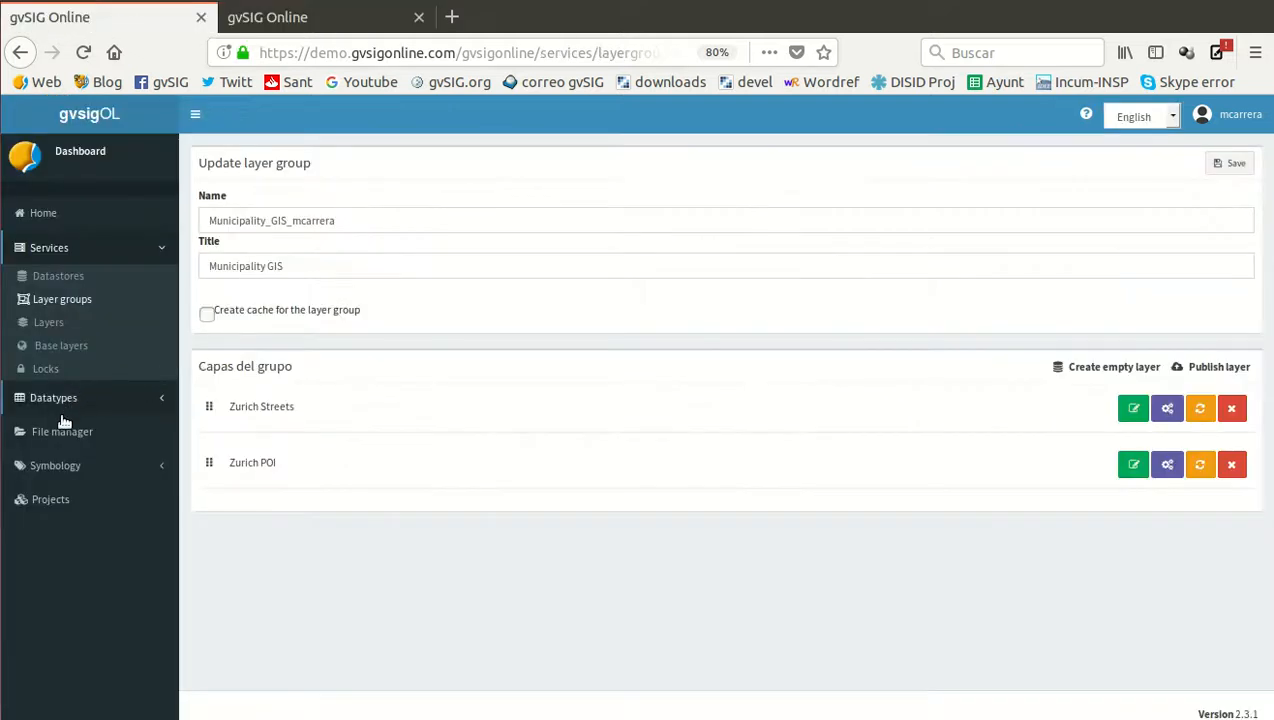
left_click(60, 466)
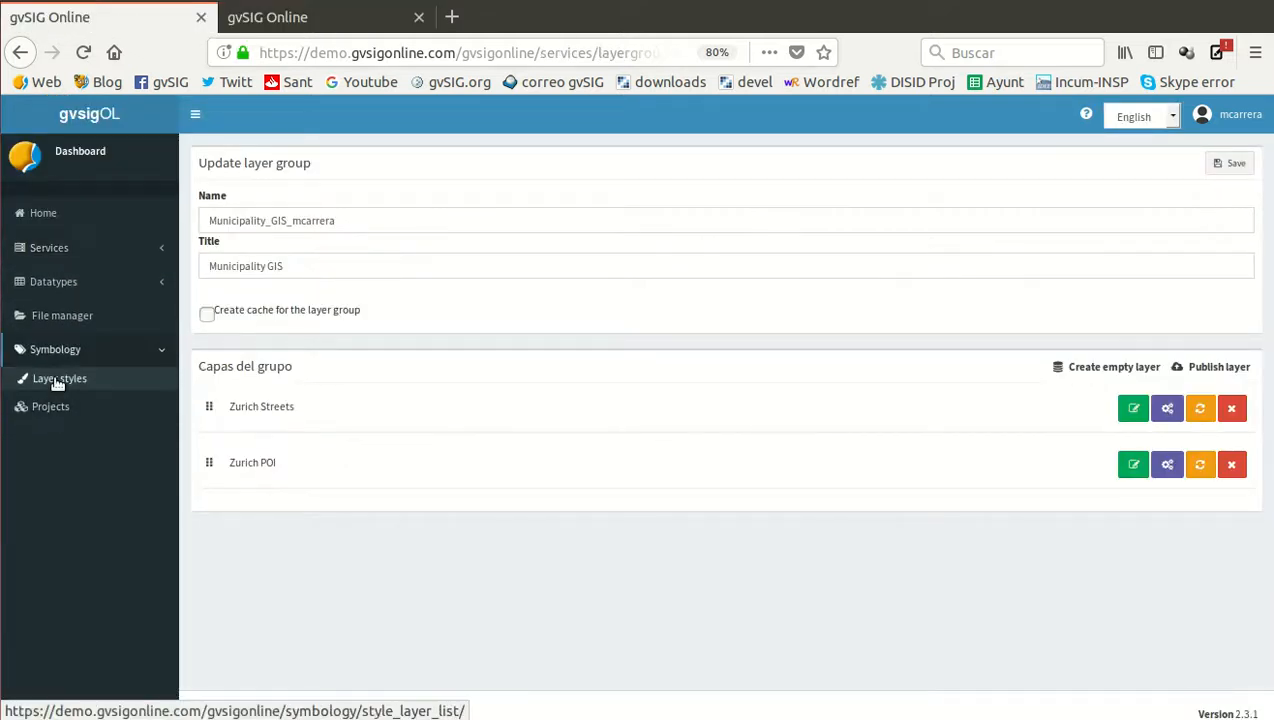
left_click(57, 382)
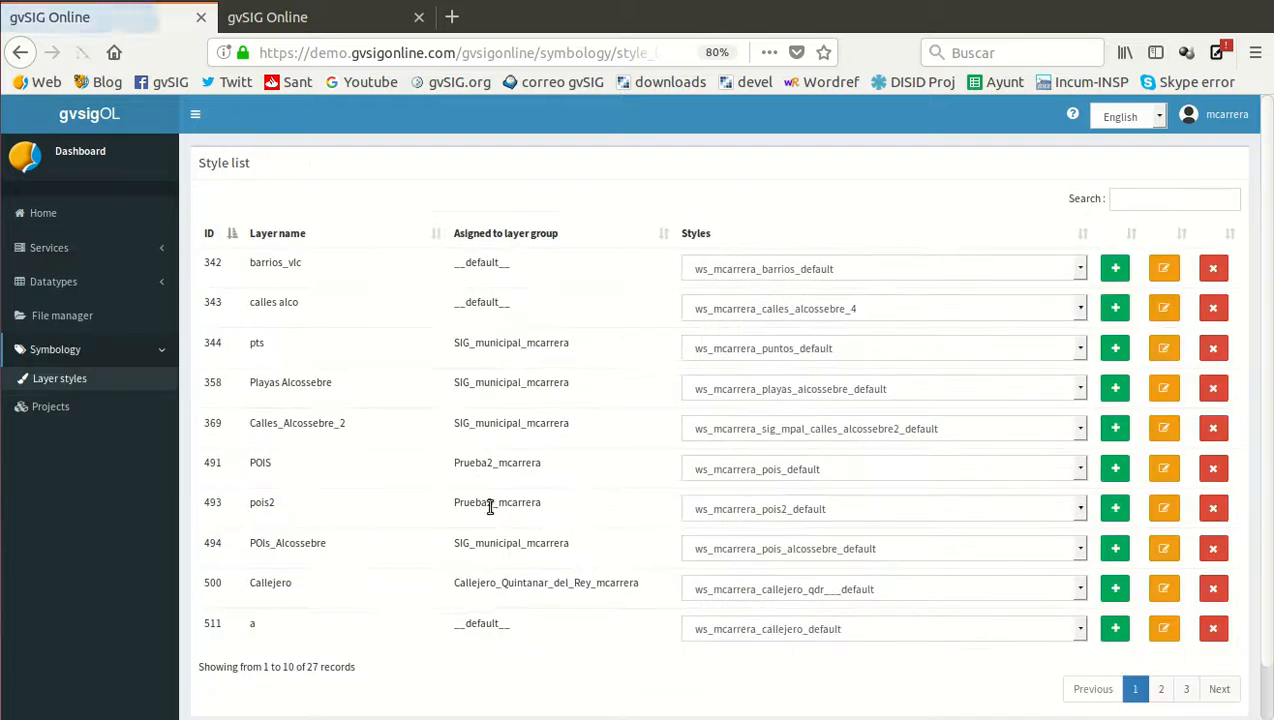
left_click(1189, 692)
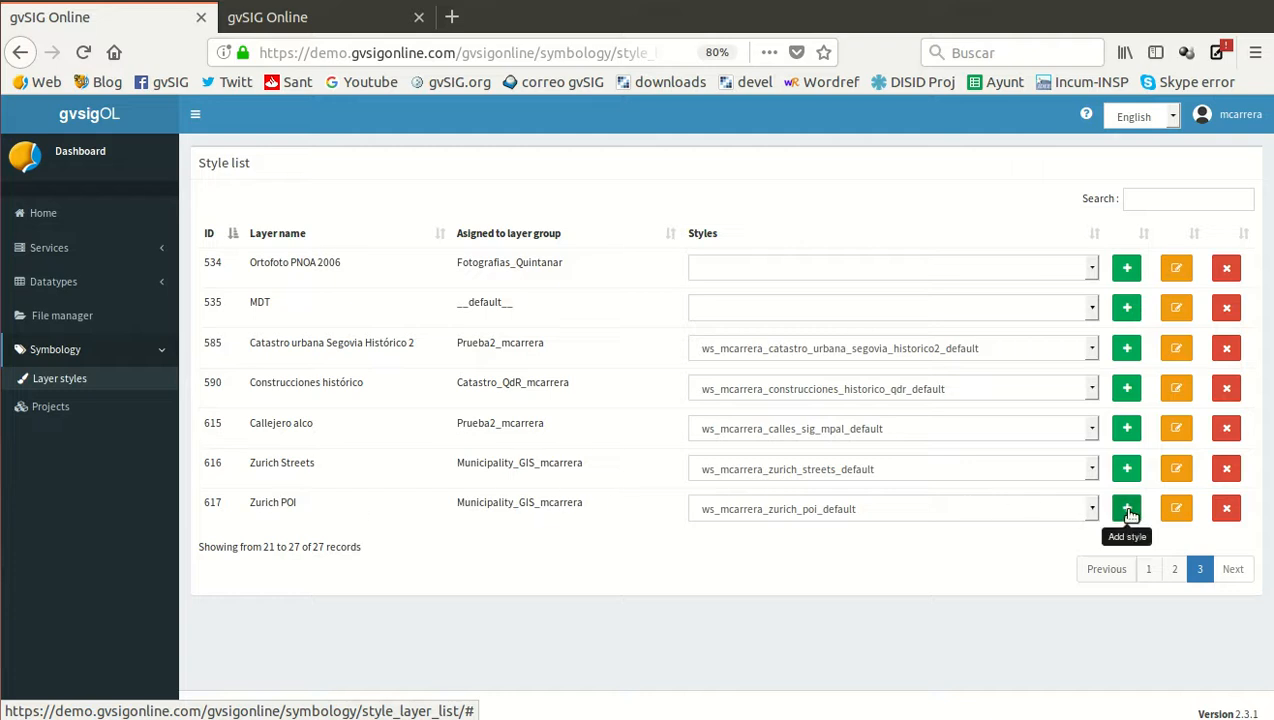
left_click(1178, 511)
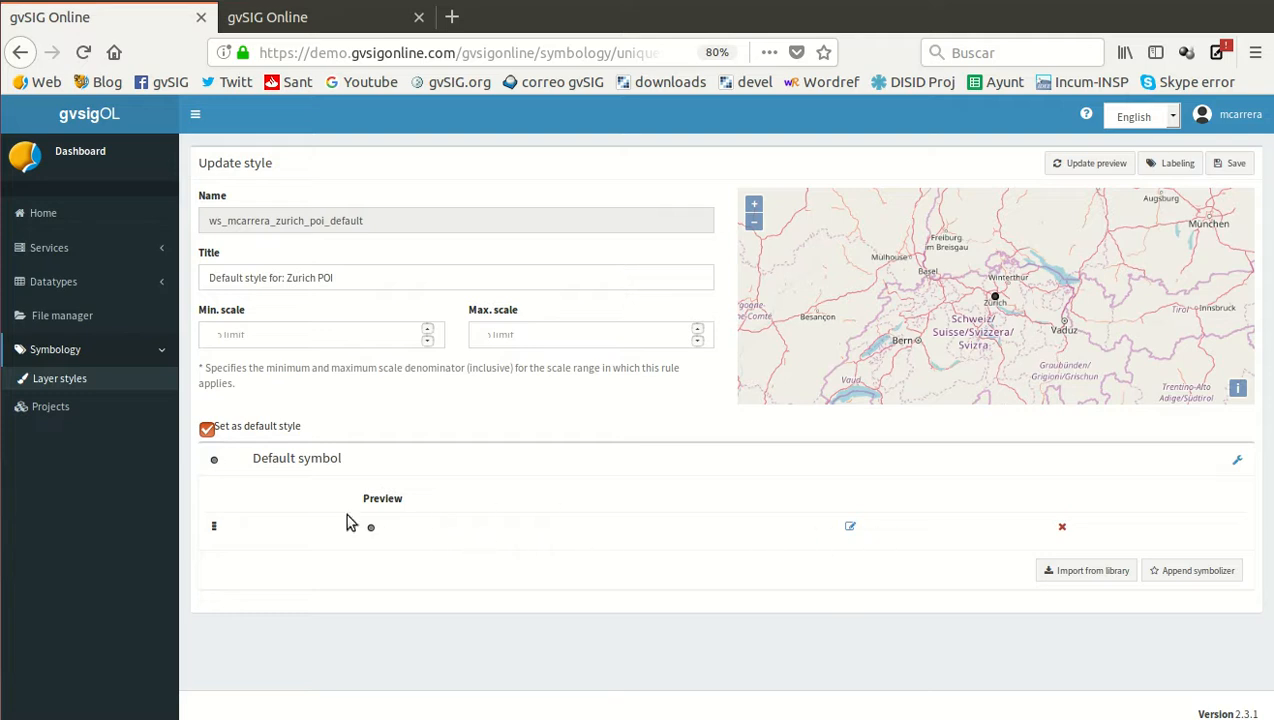
Replace the default symbol with the blue location pin from the puntos_interes symbol library
left_click(1093, 572)
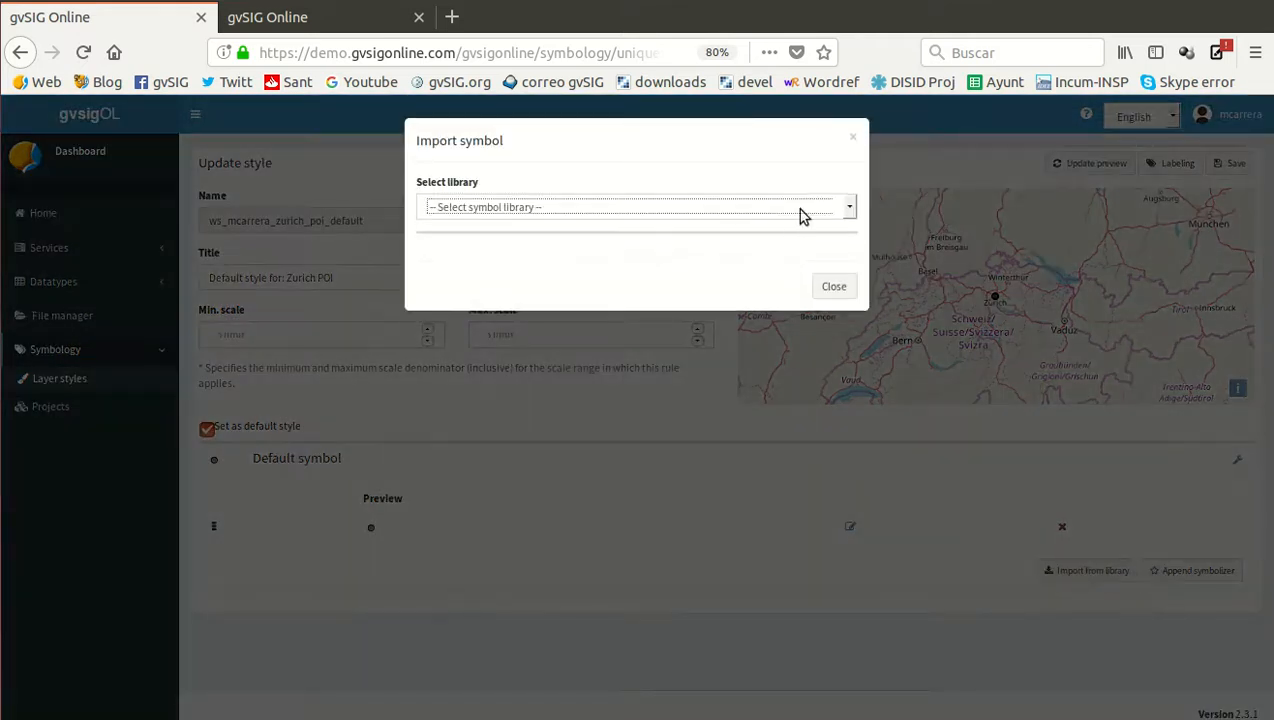
left_click(796, 208)
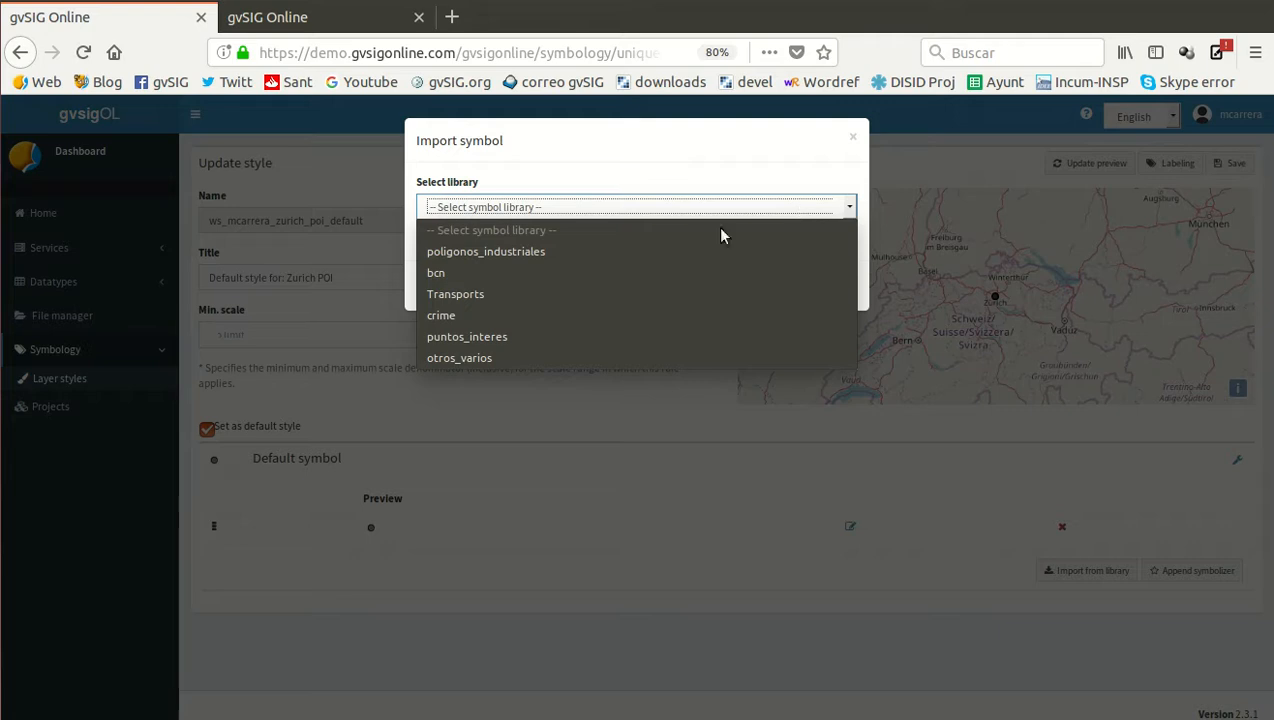
left_click(512, 341)
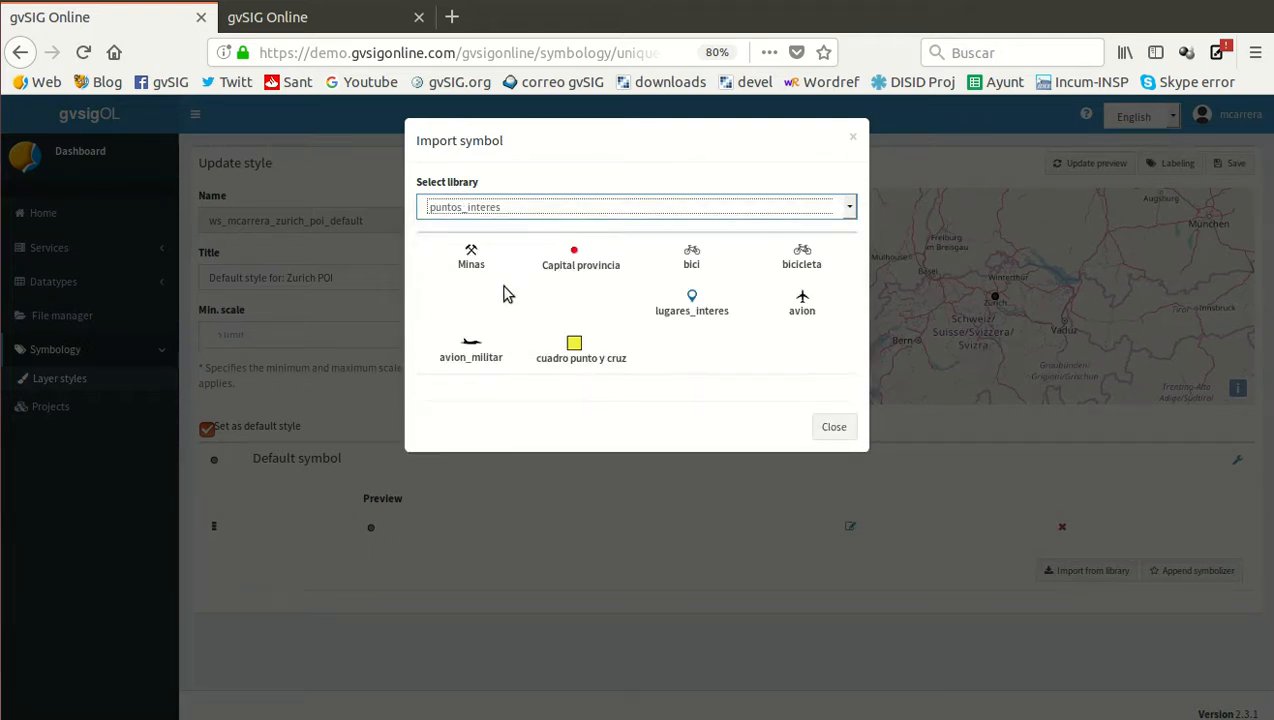
left_click(692, 303)
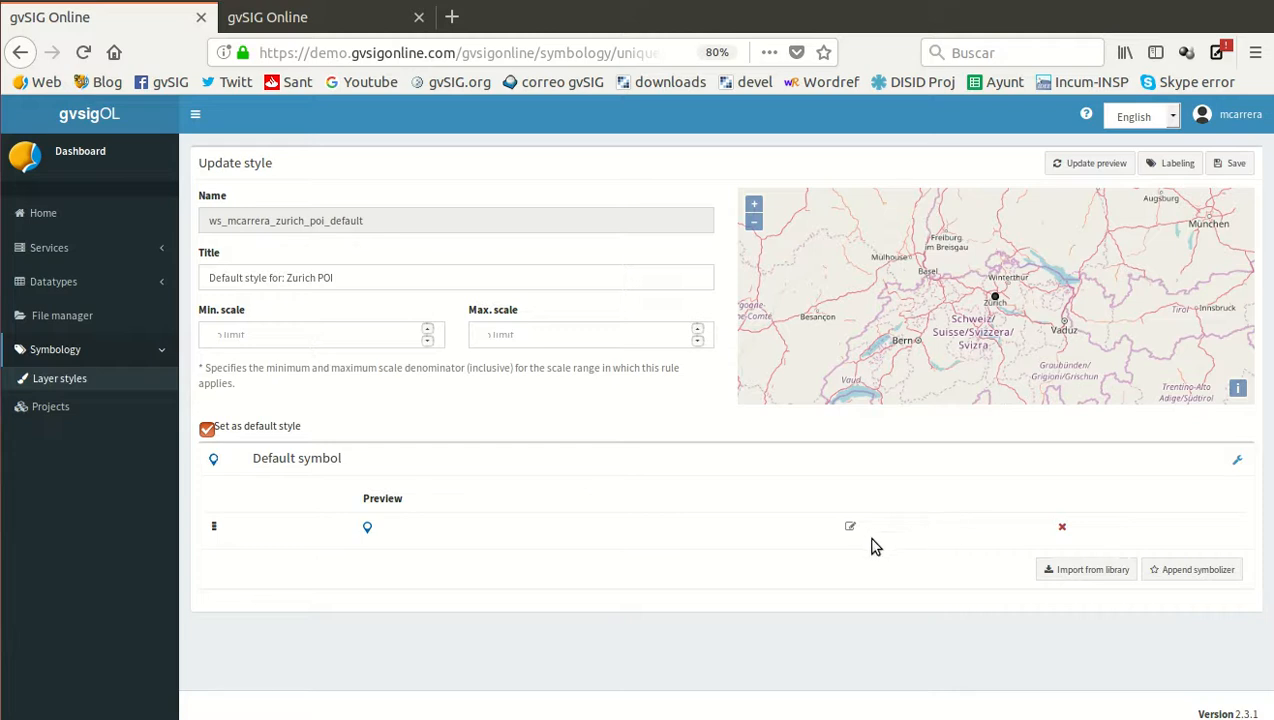
Enable labels for the Zurich POI style using the name field, and save the style
left_click(1183, 166)
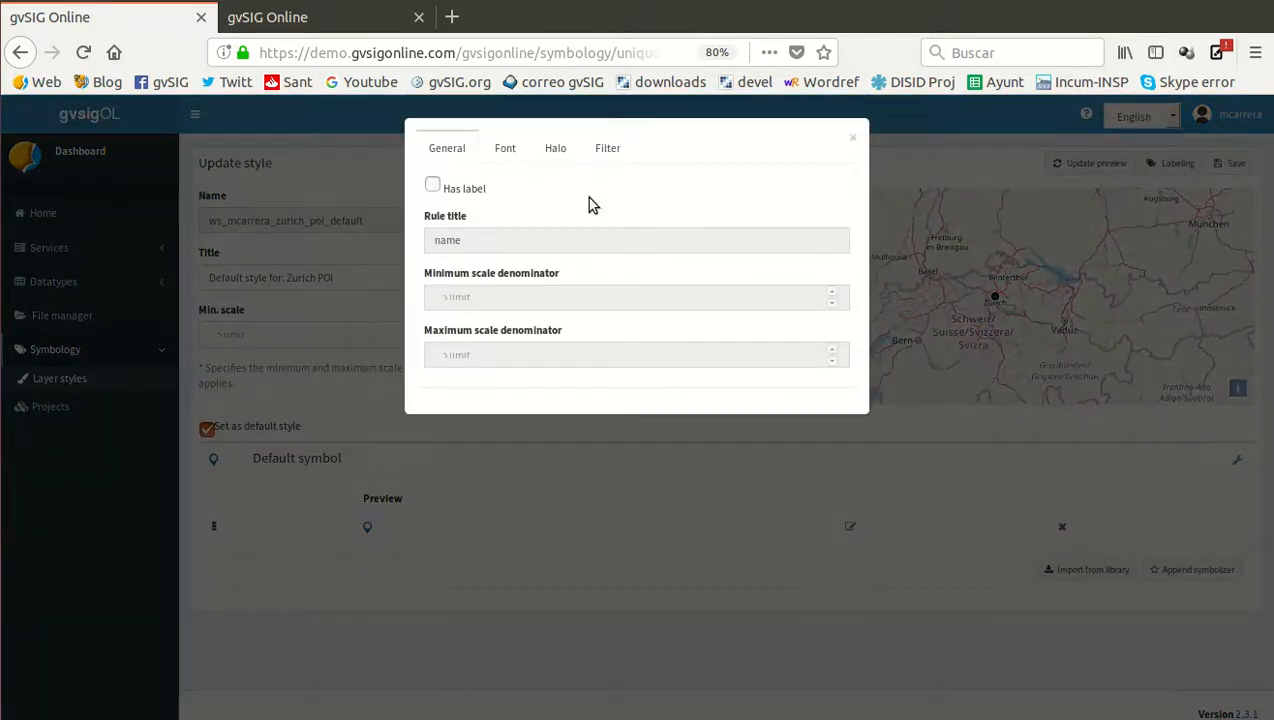
left_click(433, 187)
left_click(490, 243)
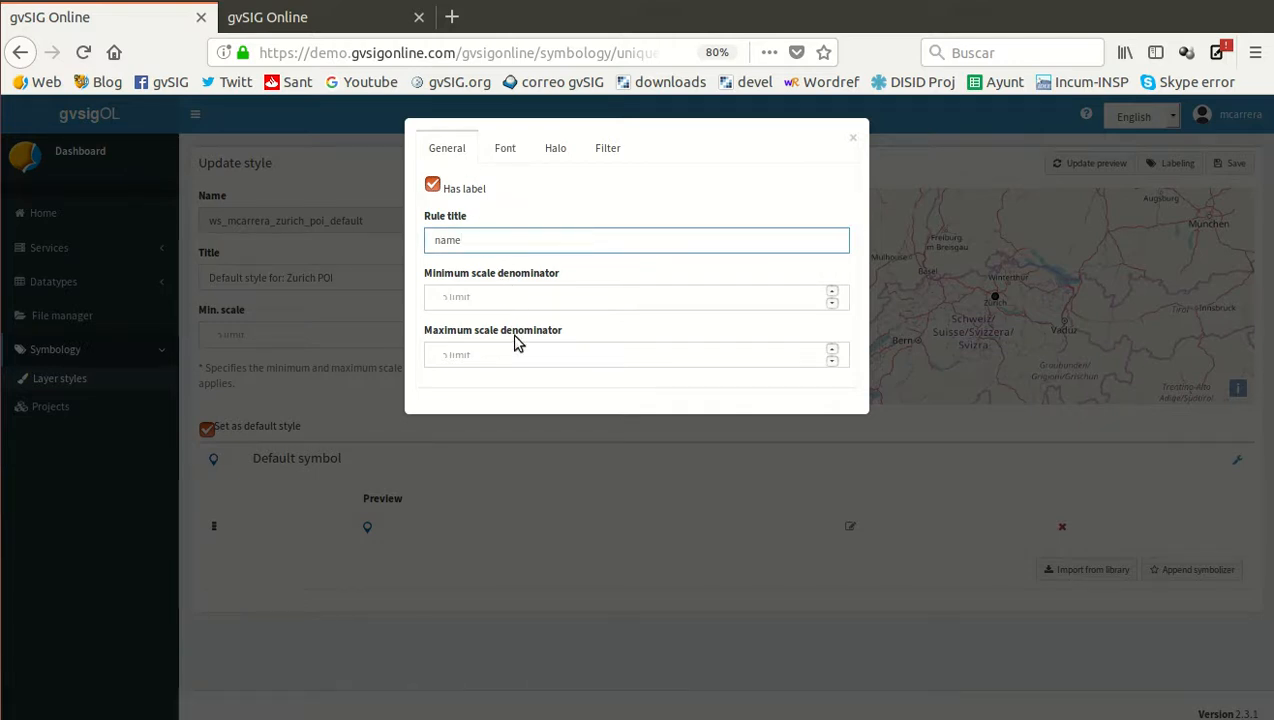
left_click(507, 149)
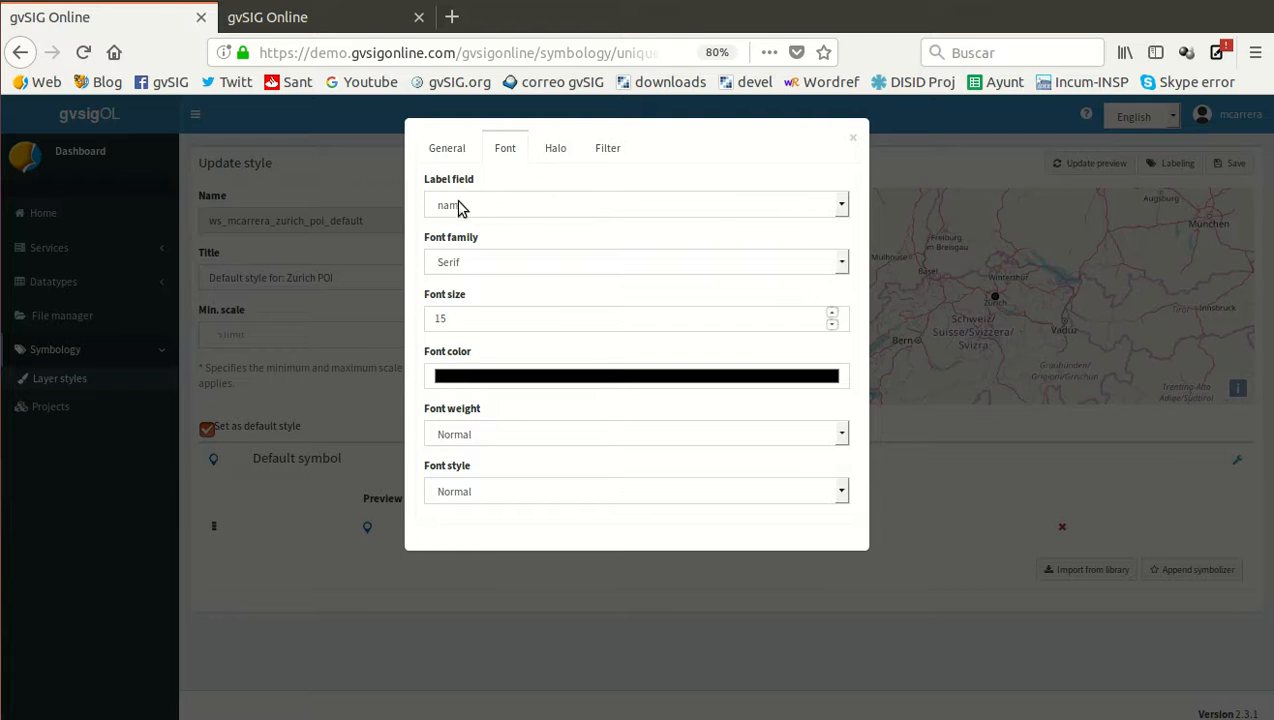
left_click(836, 208)
left_click(834, 210)
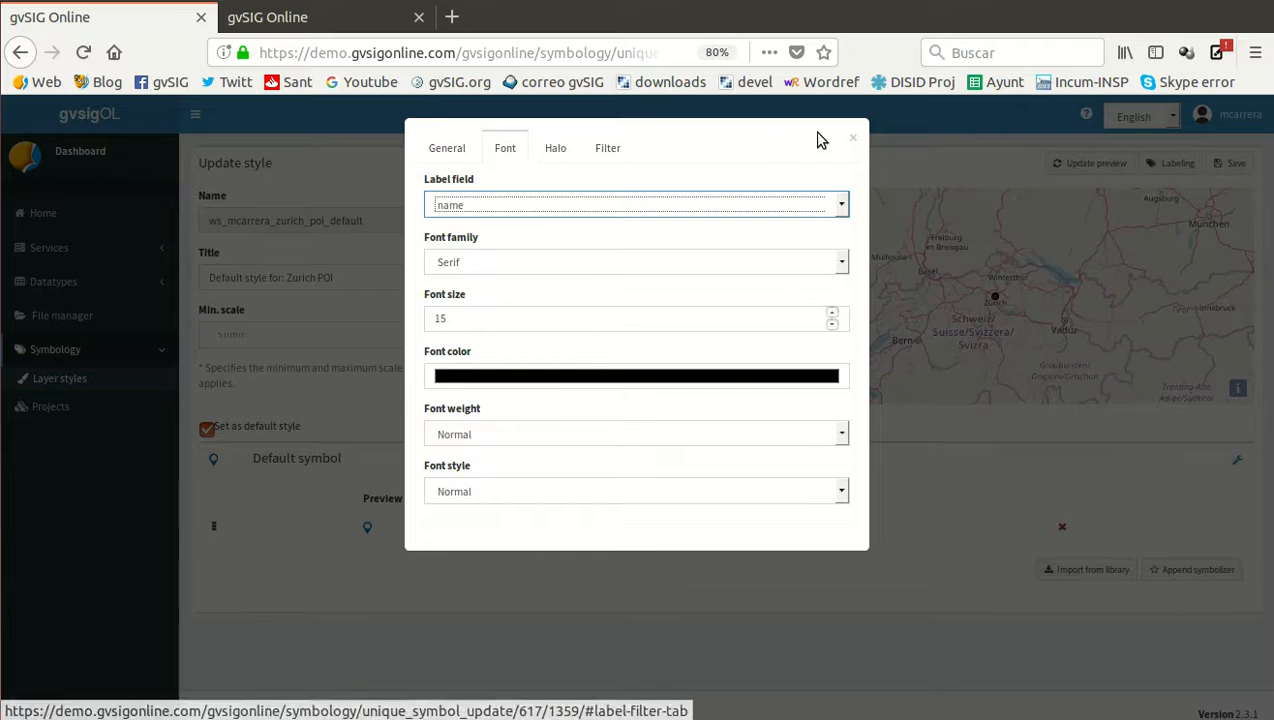
left_click(852, 138)
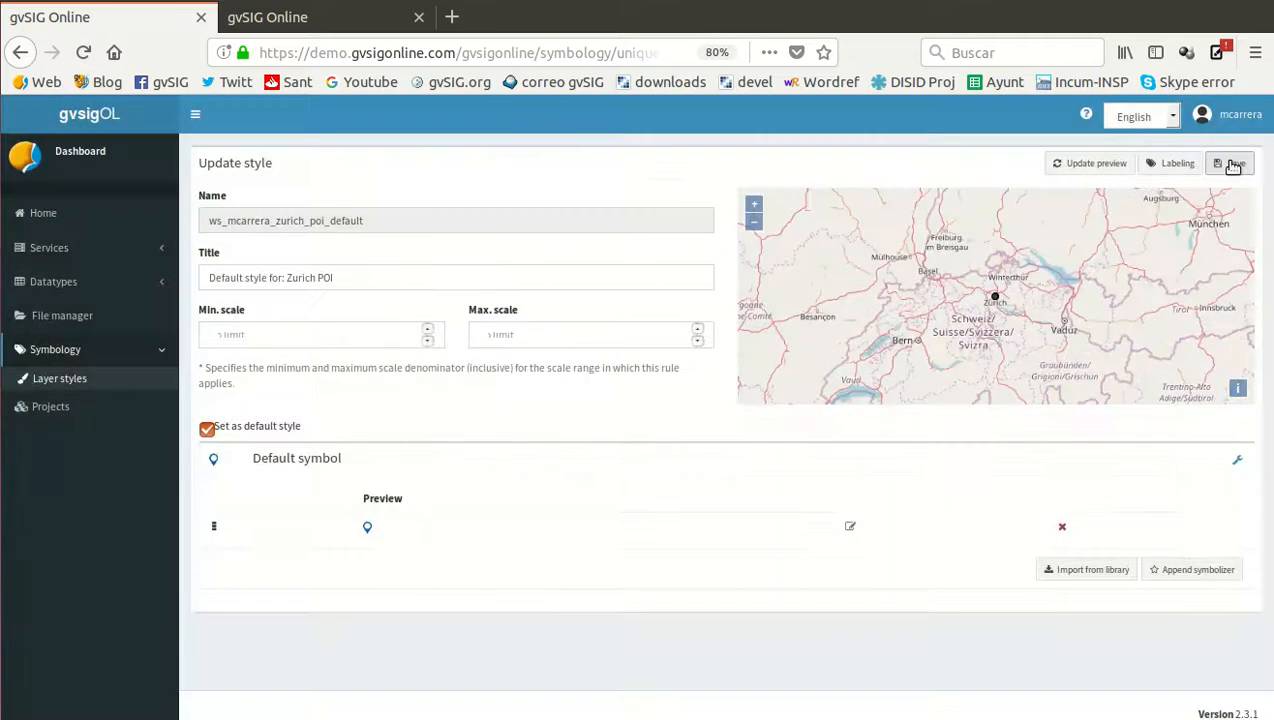
left_click(1230, 166)
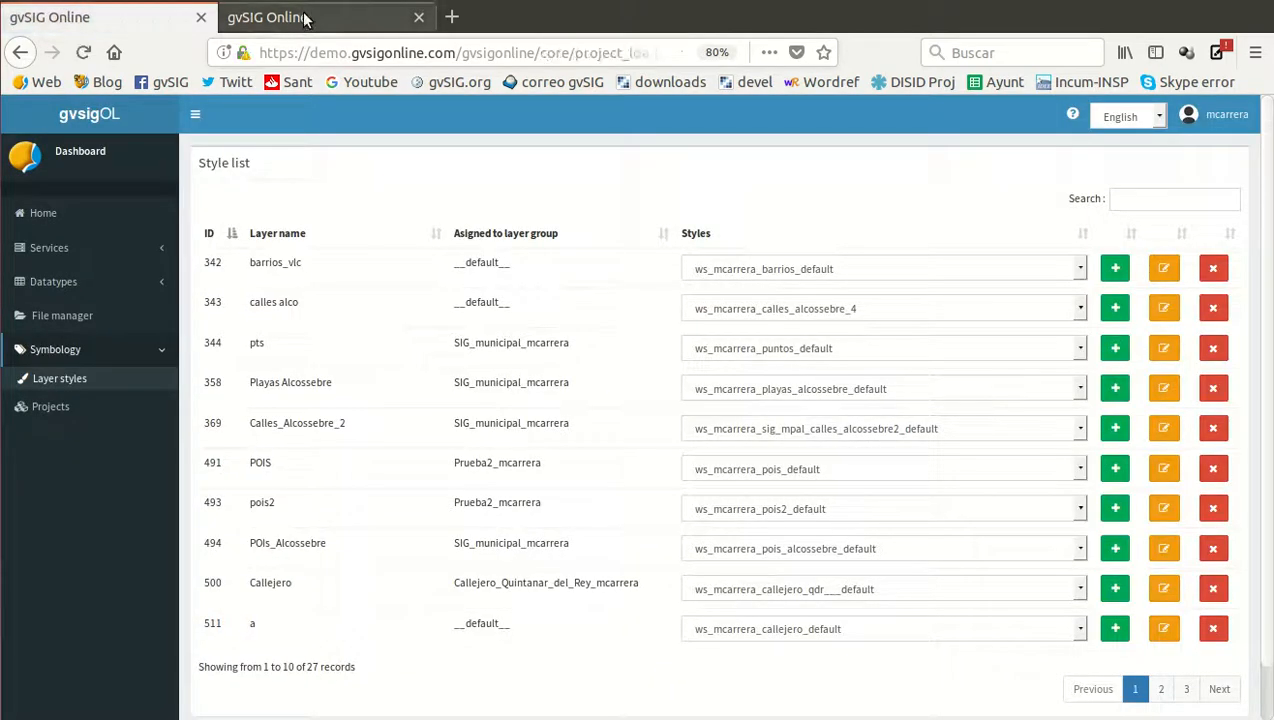
Reload the Municipality GIS project in the map viewer and zoom in to examine the Zurich POI symbols and labels
left_click(305, 20)
scroll(727, 450, "up", 1)
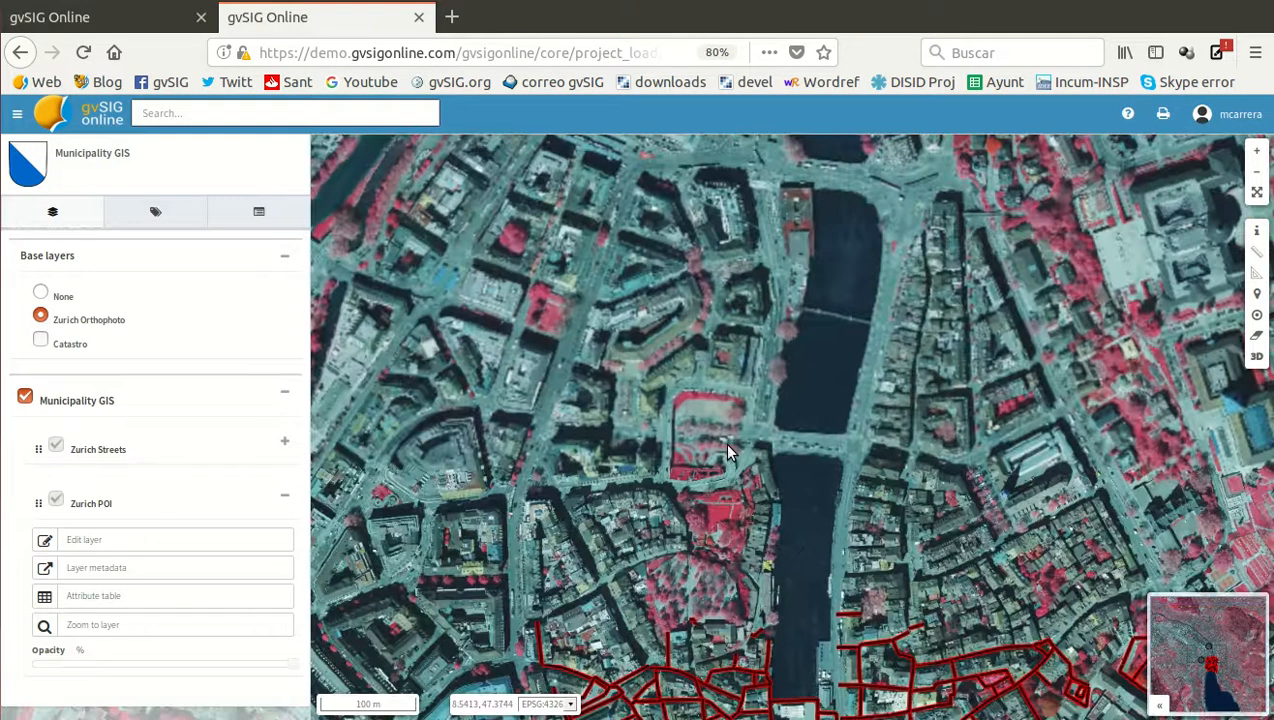
scroll(727, 450, "down", 1)
key("F5")
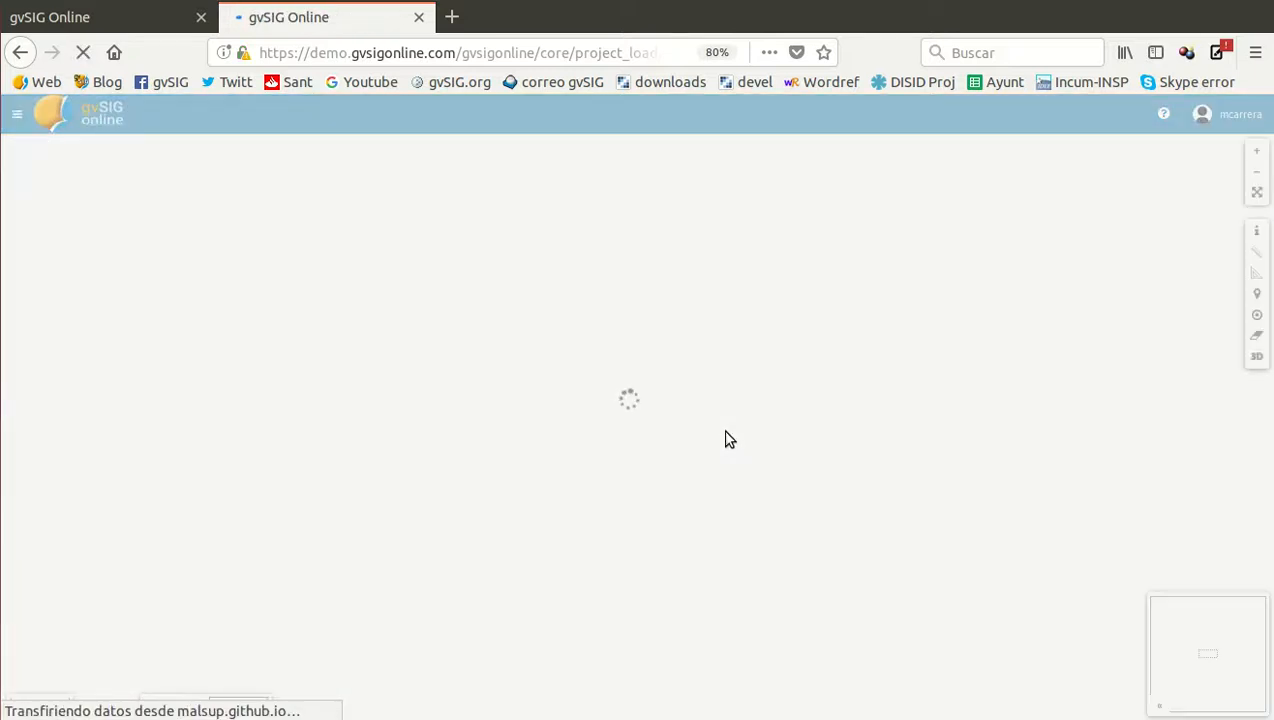
scroll(658, 377, "up", 1)
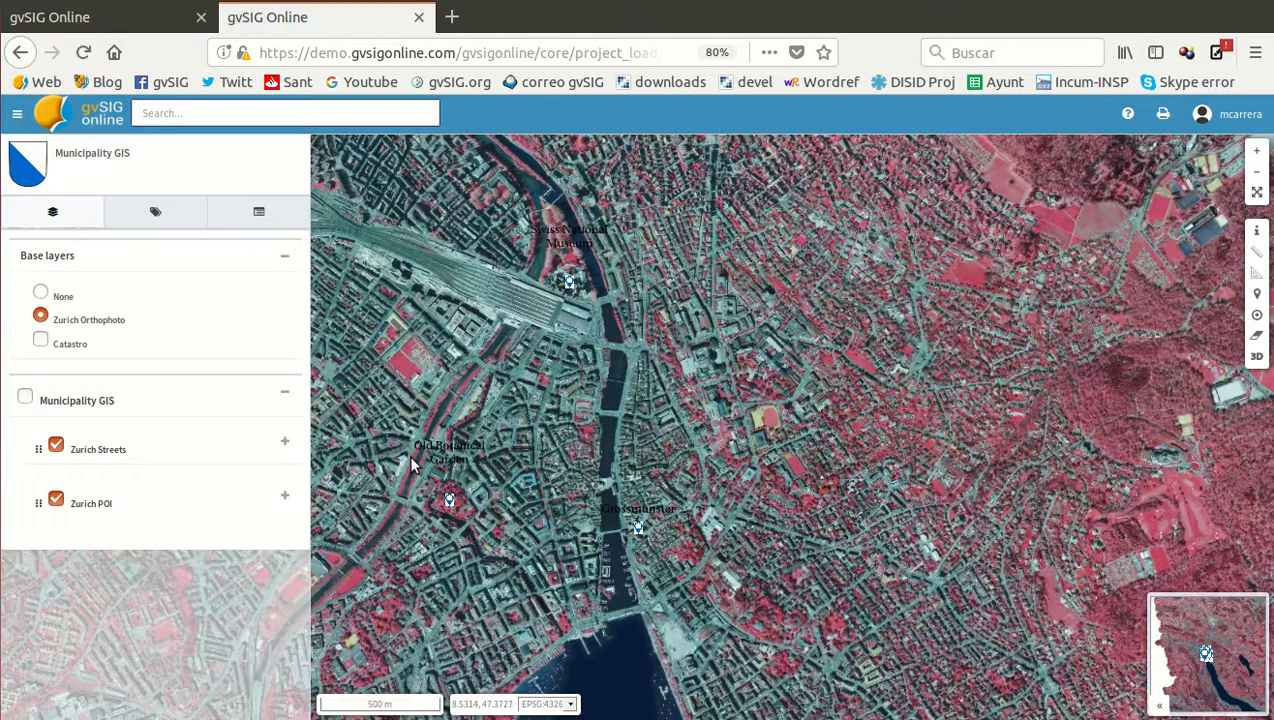
scroll(417, 457, "up", 3)
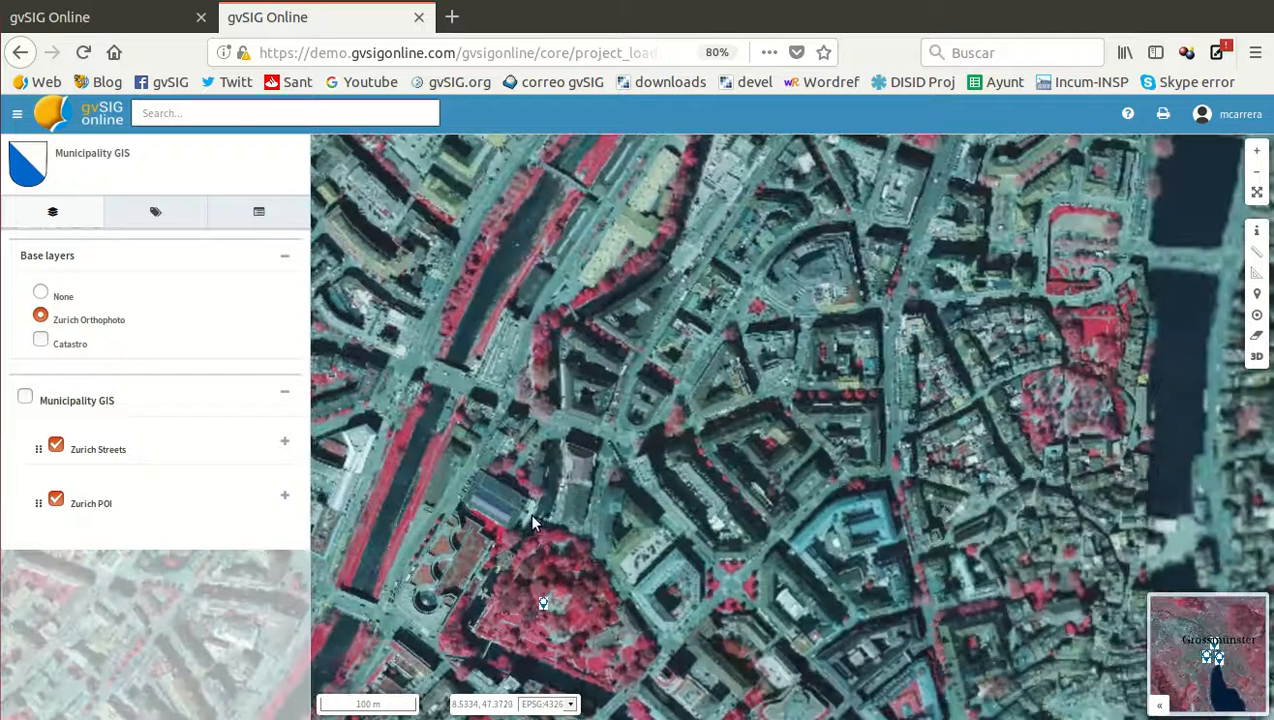
Display the whole Municipality GIS layer group on the map
scroll(487, 405, "down", 1)
scroll(487, 405, "down", 1)
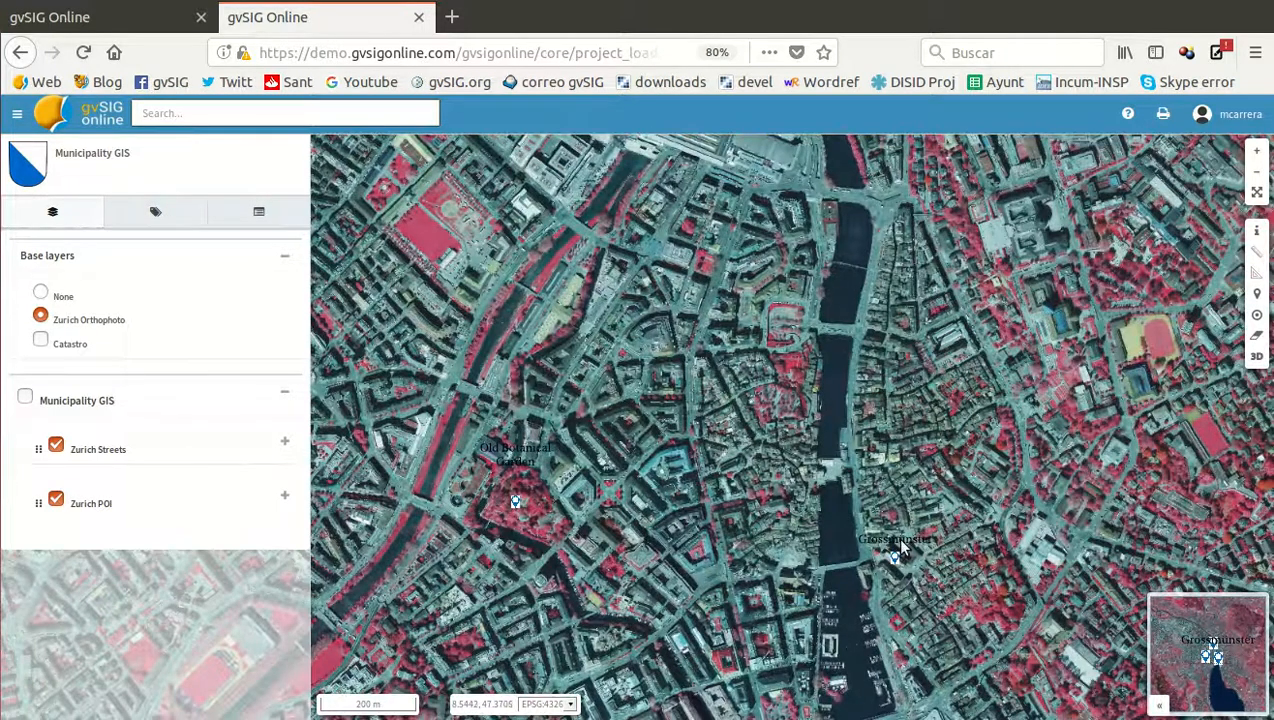
scroll(724, 400, "down", 1)
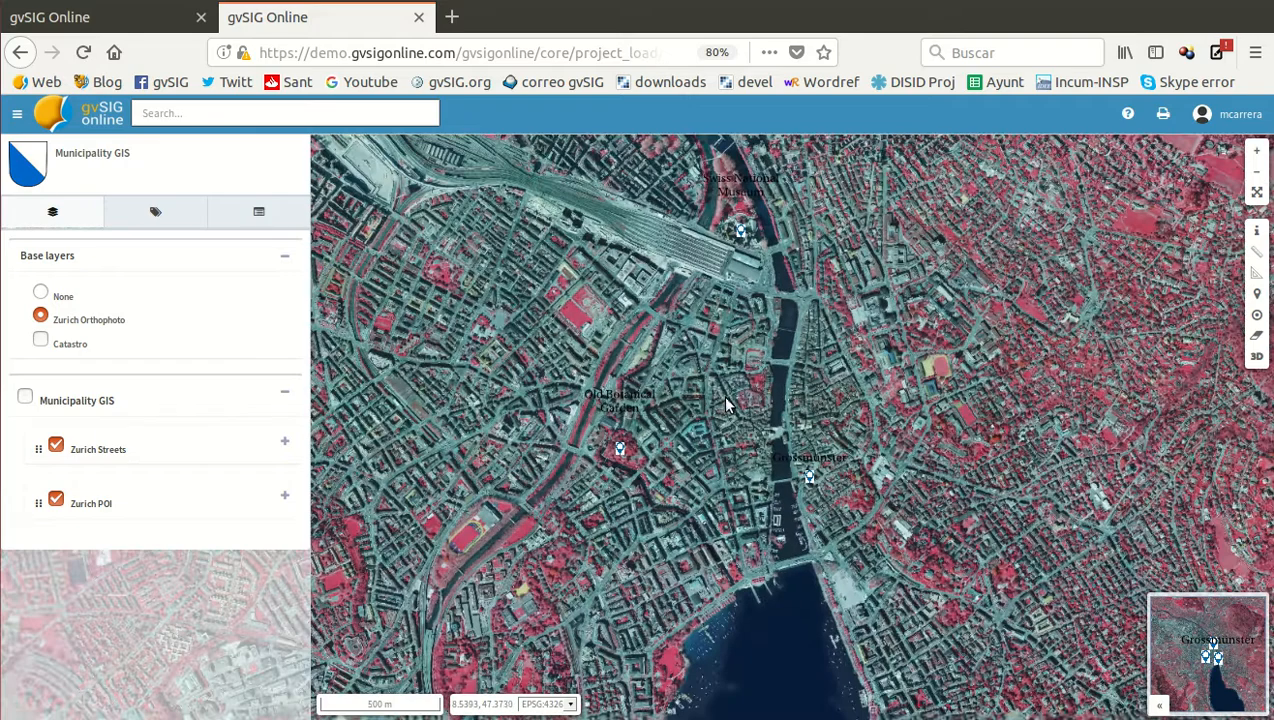
scroll(731, 225, "up", 1)
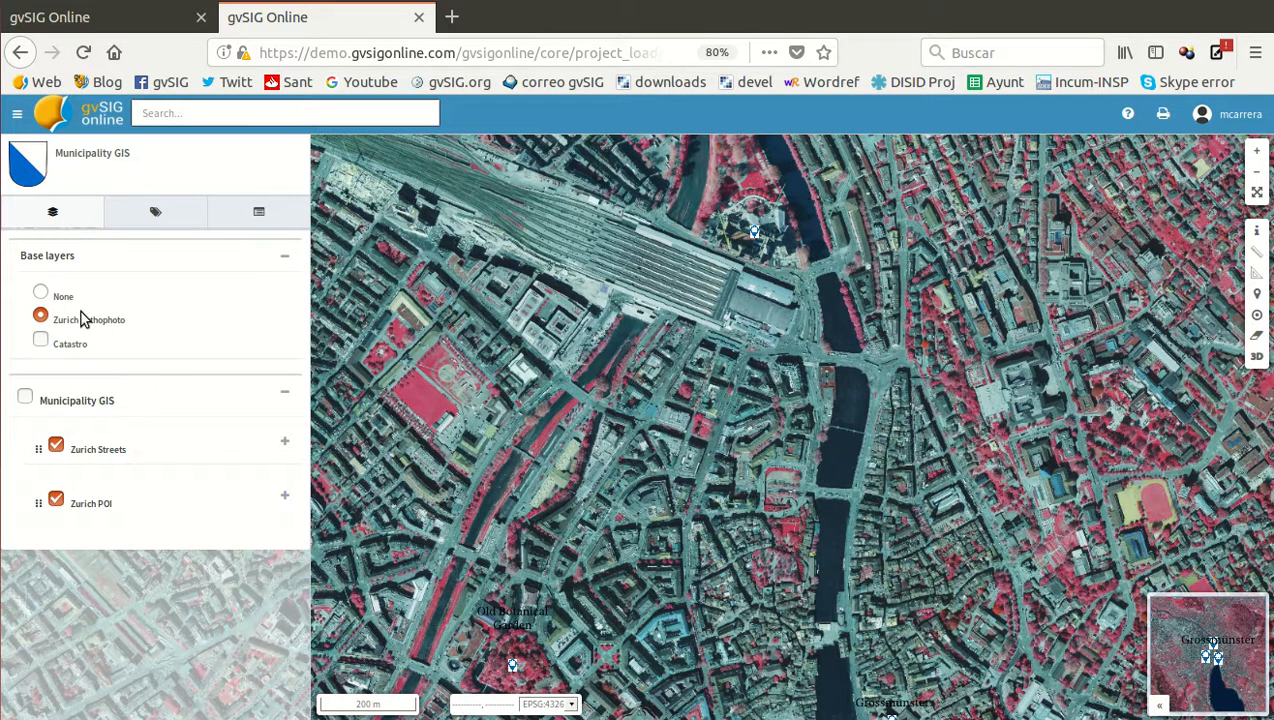
left_click(26, 397)
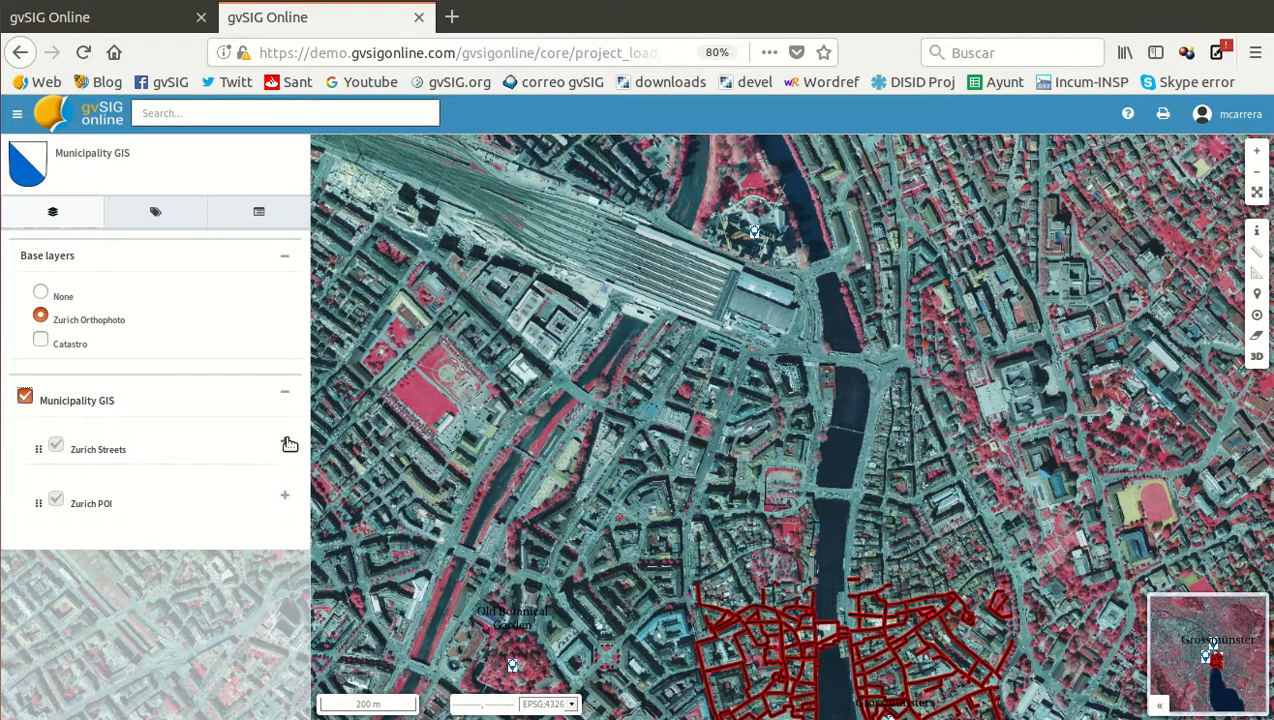
Start an editing session on the Zurich POI layer
left_click(286, 442)
left_click(287, 444)
left_click(287, 502)
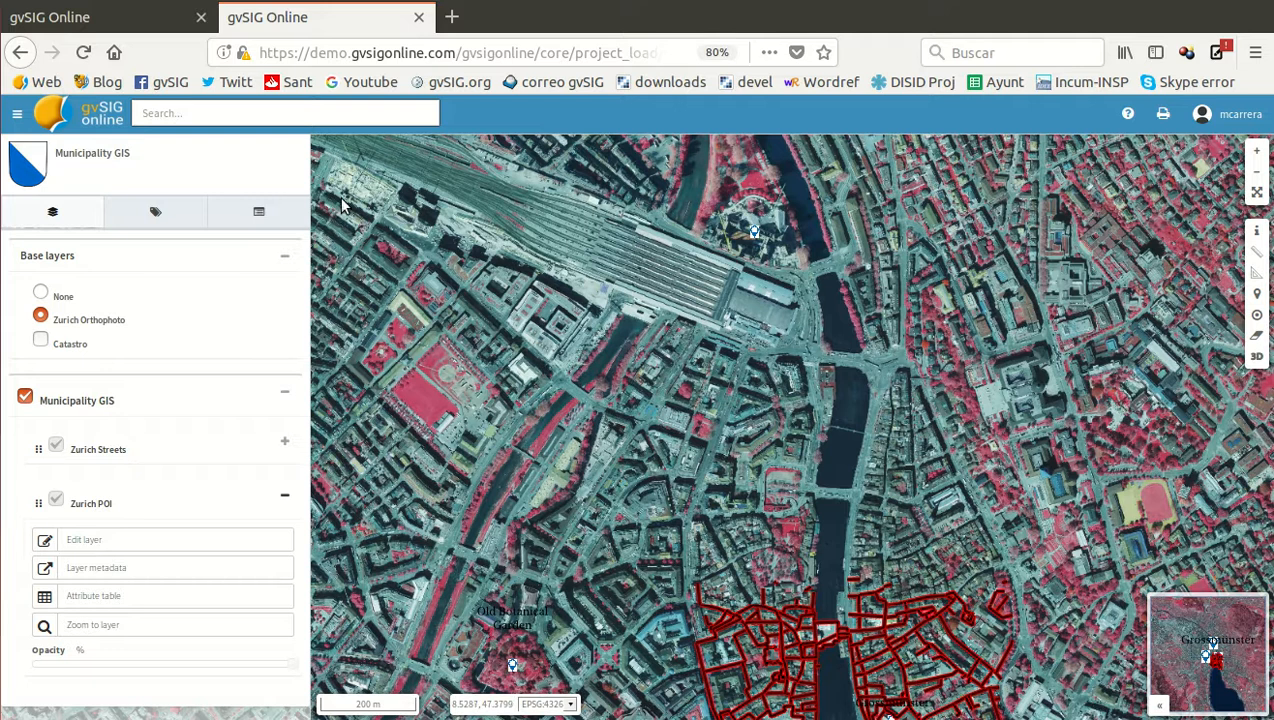
left_click(86, 545)
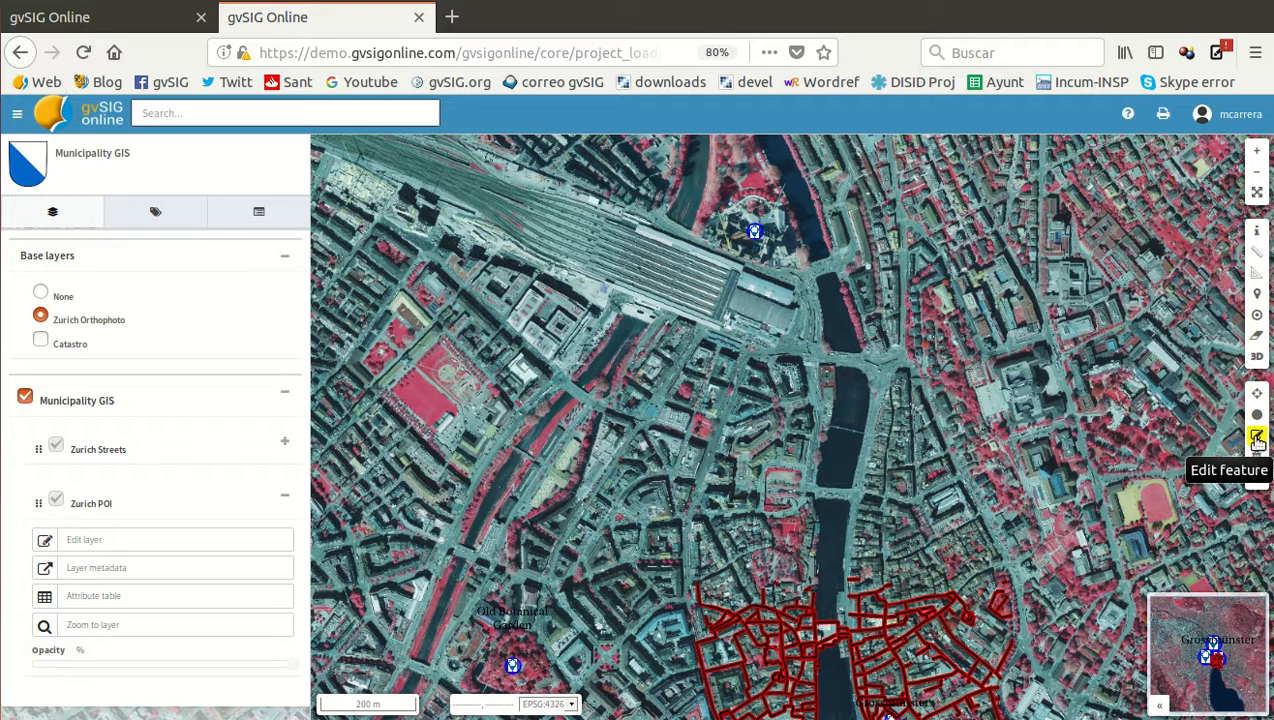
left_click(1257, 438)
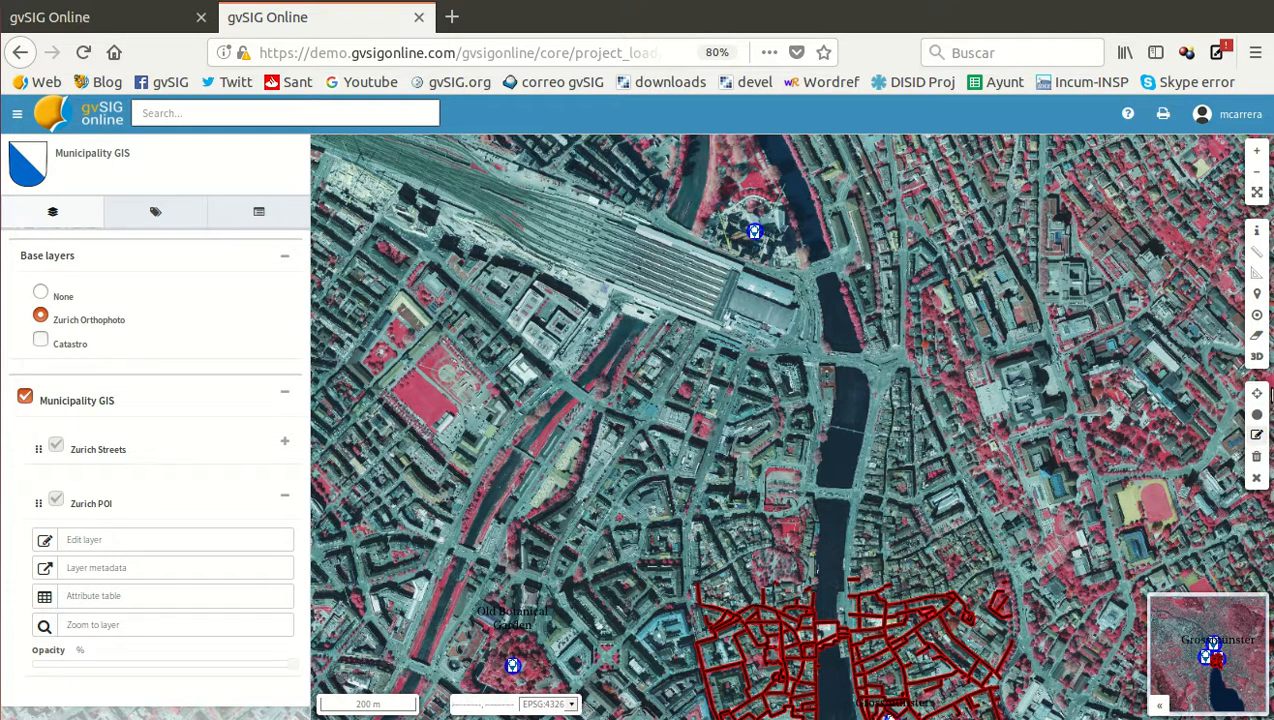
Add a point on the railway station hall beside the tracks, name it Railway station, and save it
left_click(1257, 418)
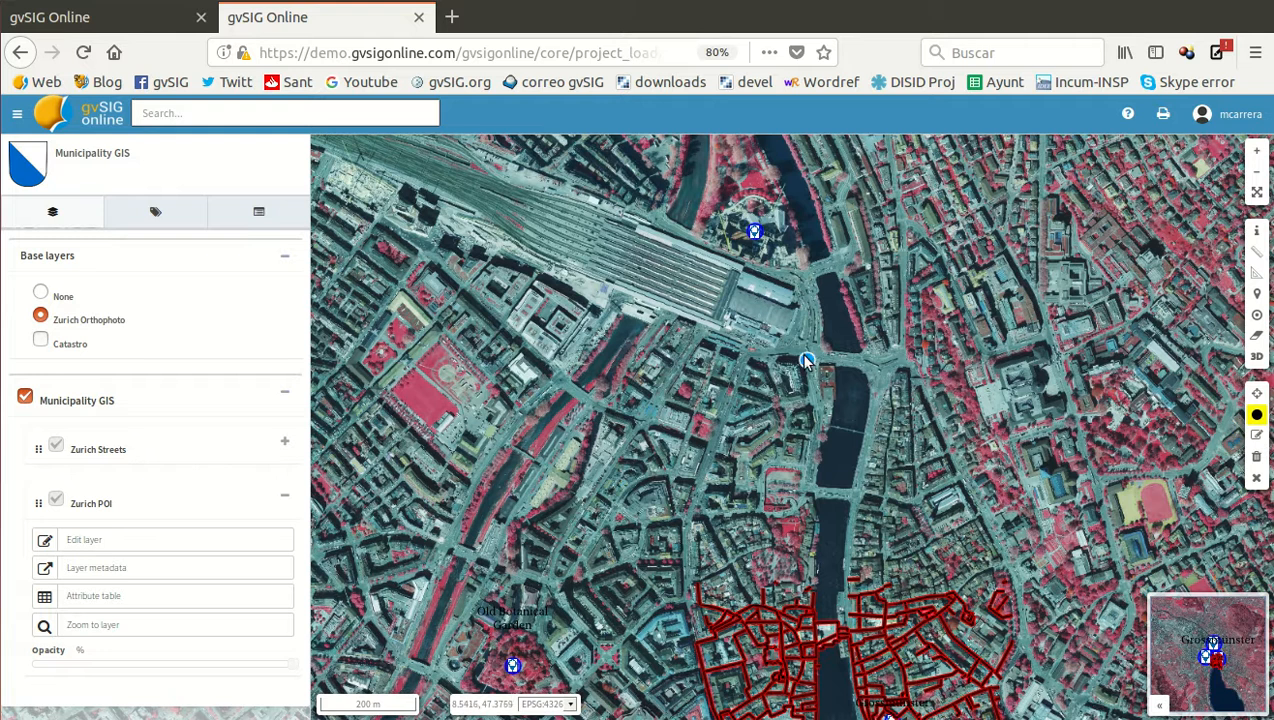
scroll(780, 312, "up", 1)
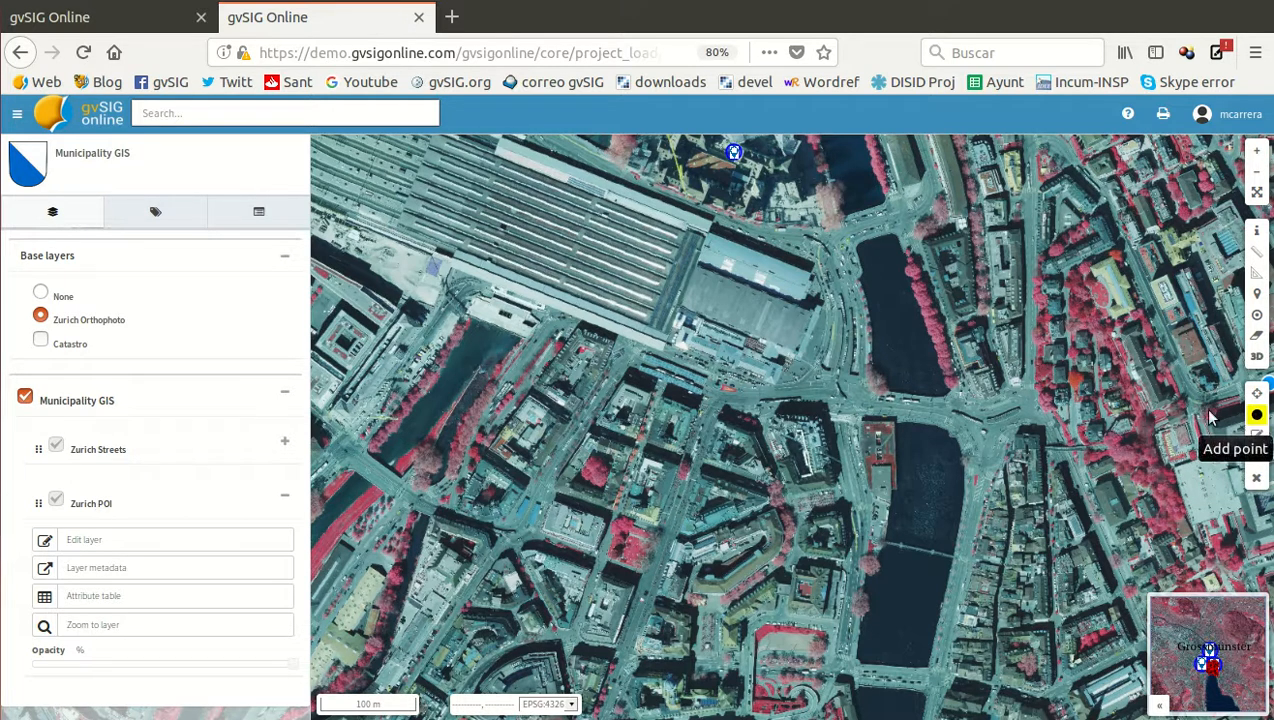
left_click(1257, 417)
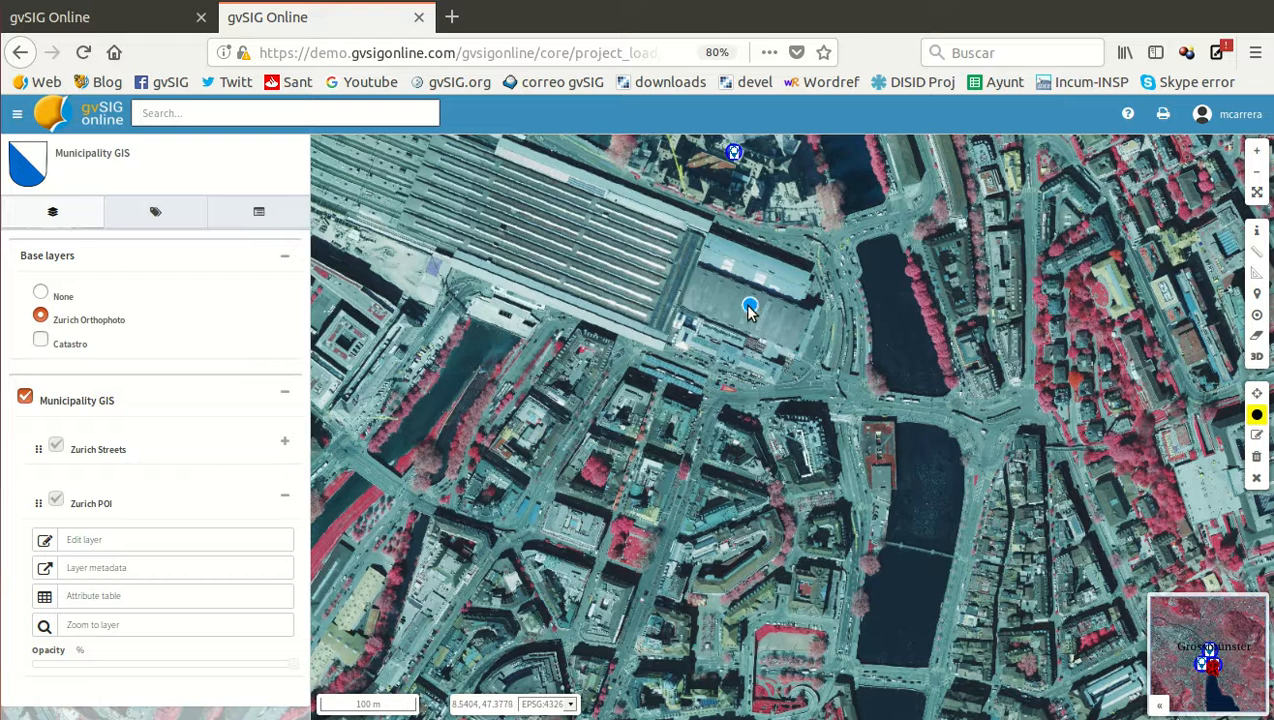
left_click(751, 312)
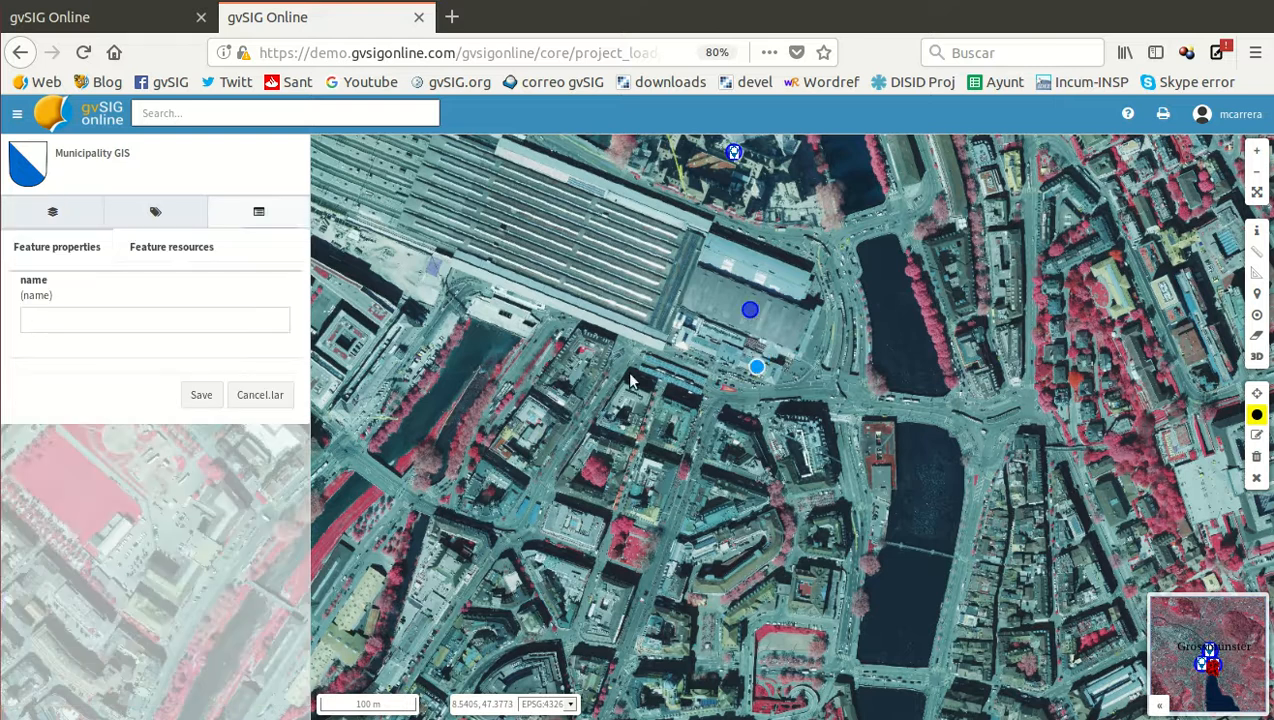
left_click(75, 313)
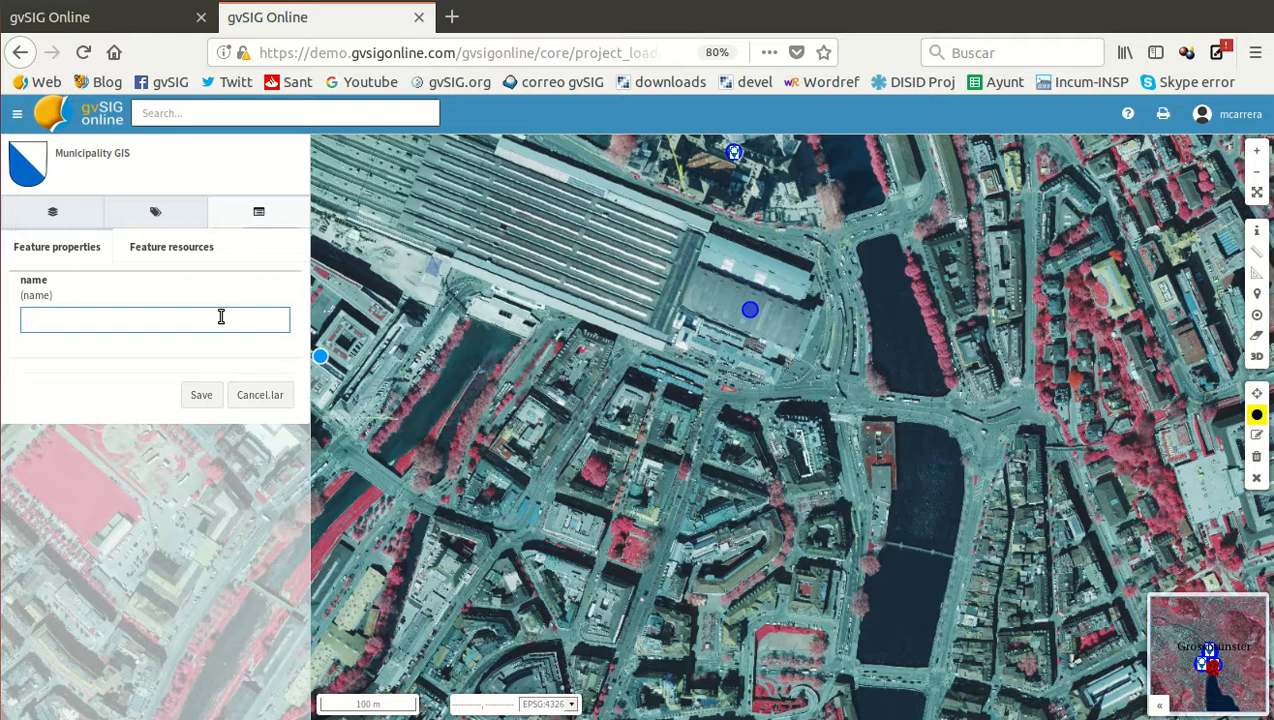
type("Rail")
left_click(203, 396)
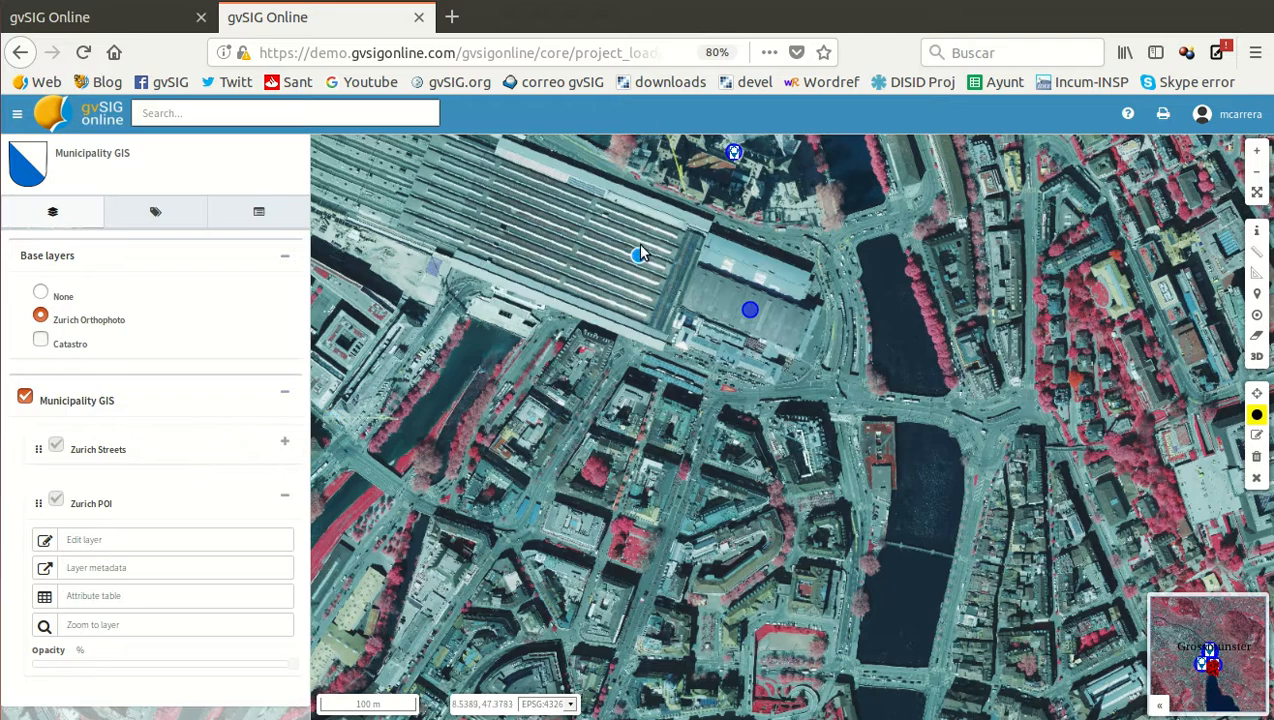
Add a point on the river's east bank just south of the central bridge platform, name it City hall, and save it
scroll(640, 243, "down", 1)
scroll(766, 683, "up", 2)
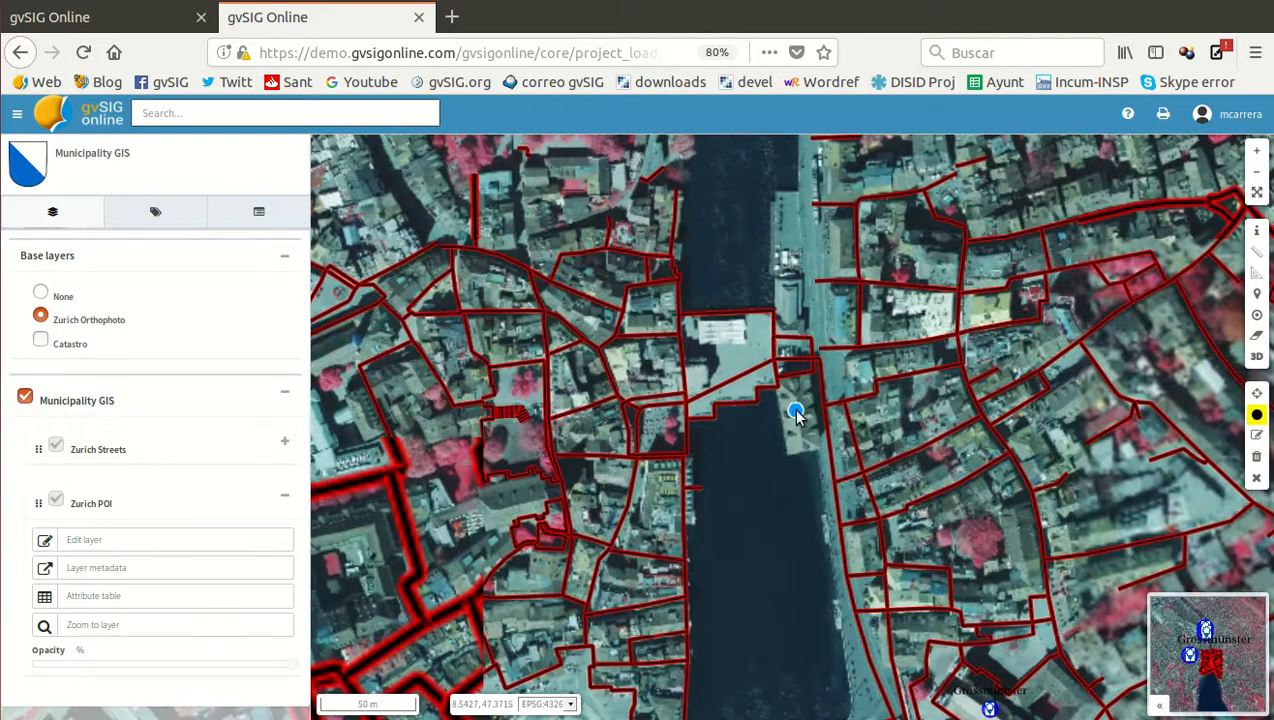
left_click(797, 413)
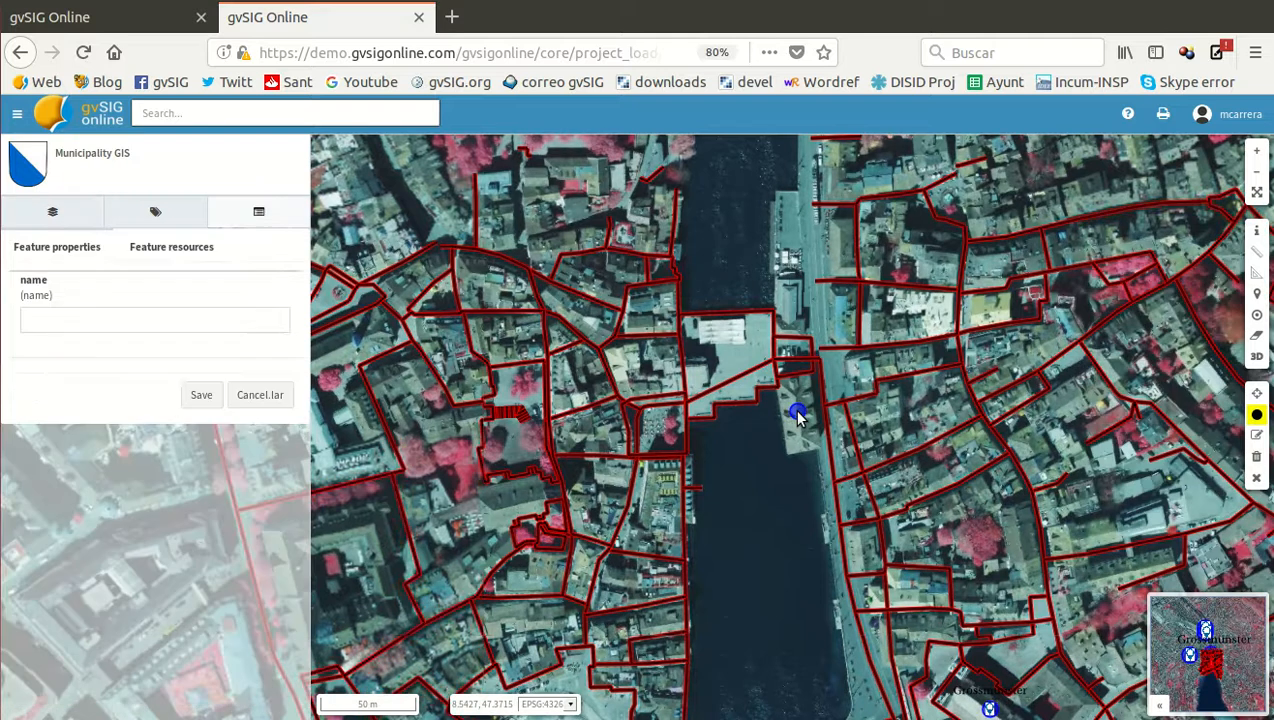
left_click(76, 320)
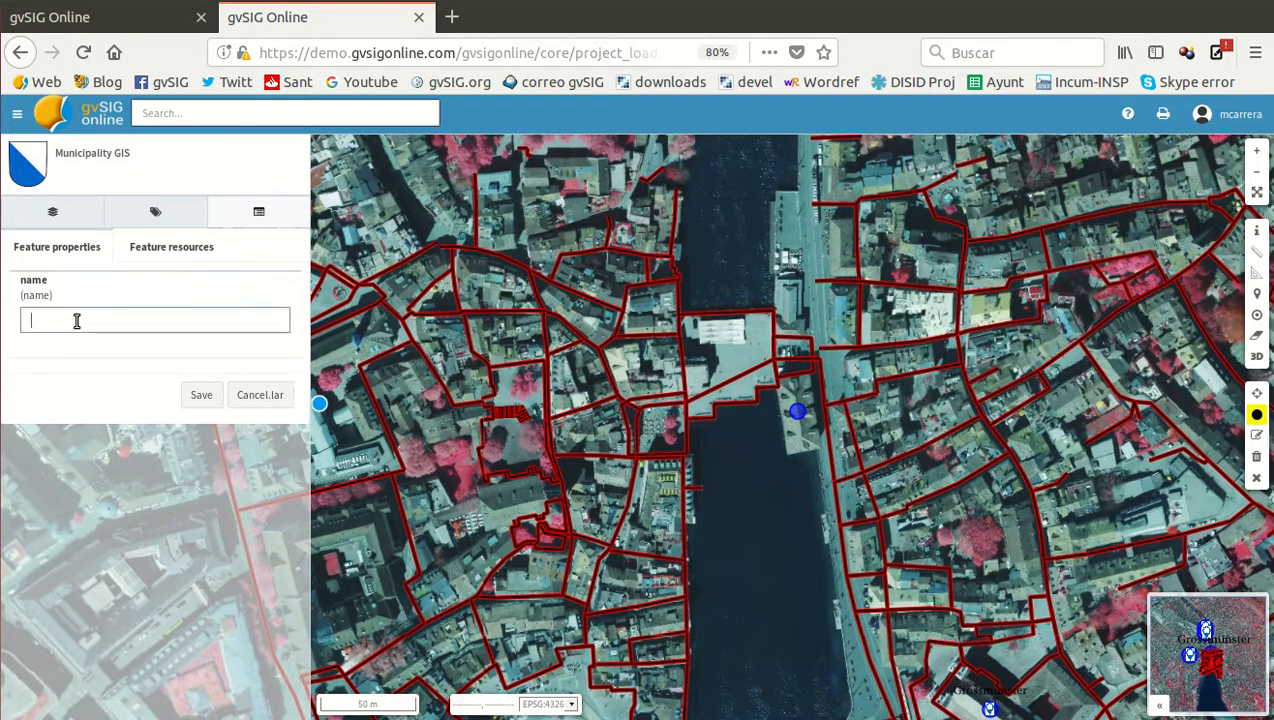
type("City hall")
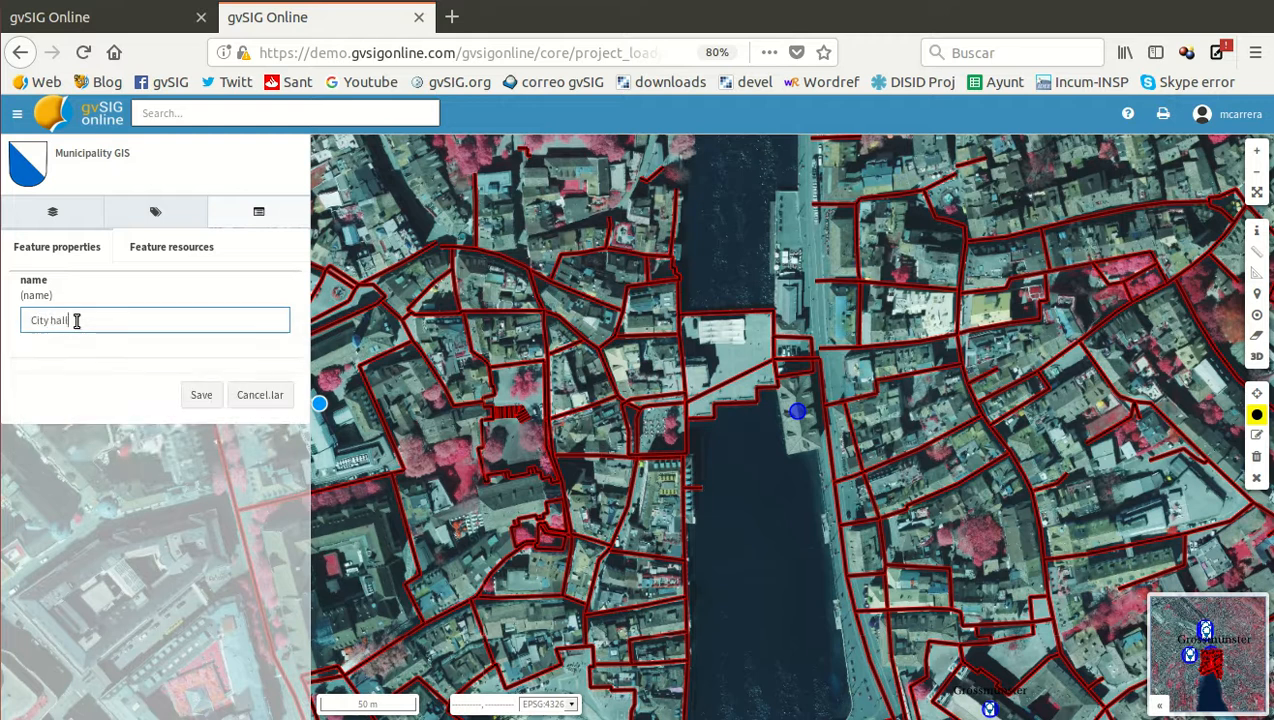
left_click(200, 396)
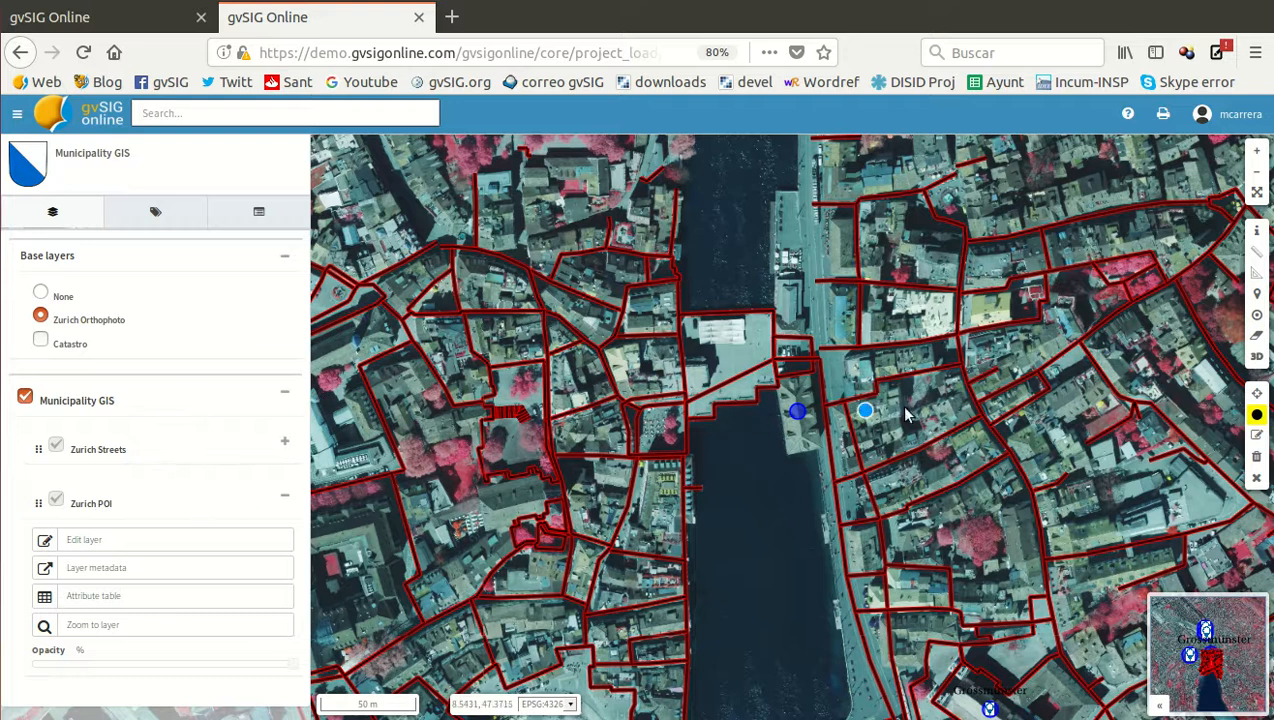
Edit the City hall point and attach the image Zurich-Rathaus.jpg from the Rathaus folder as a feature resource
left_click(1257, 436)
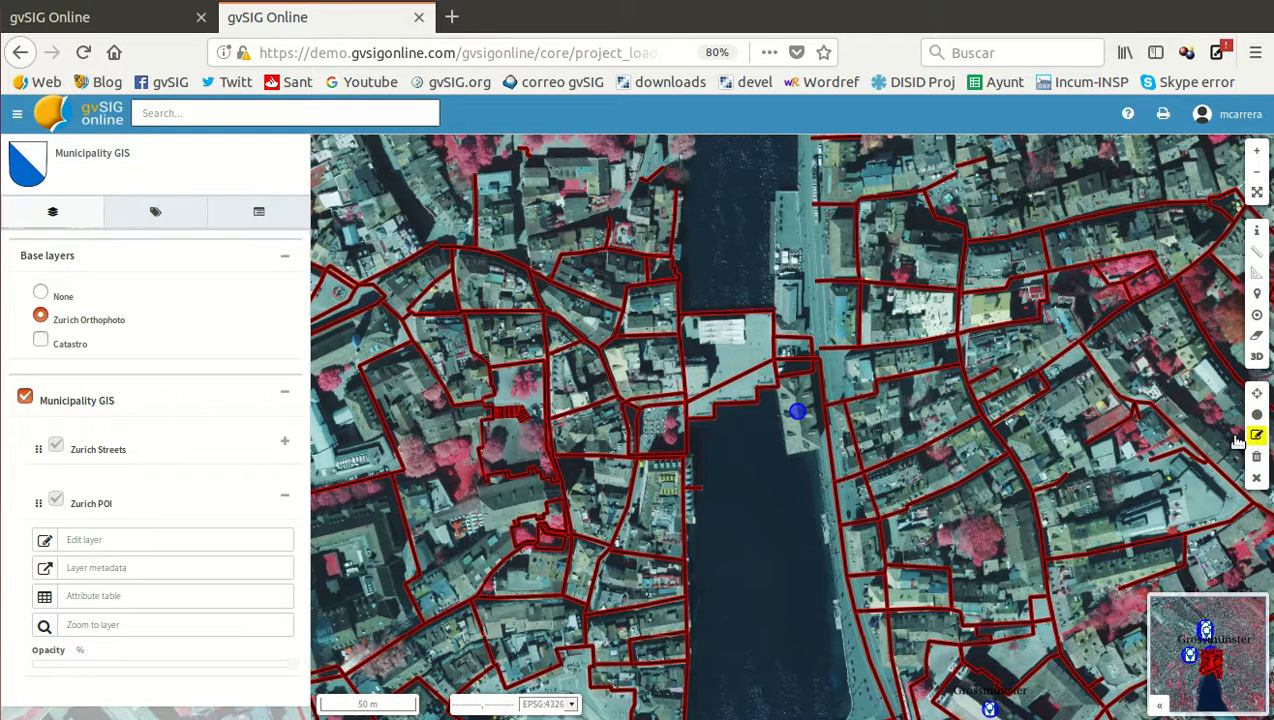
left_click(798, 414)
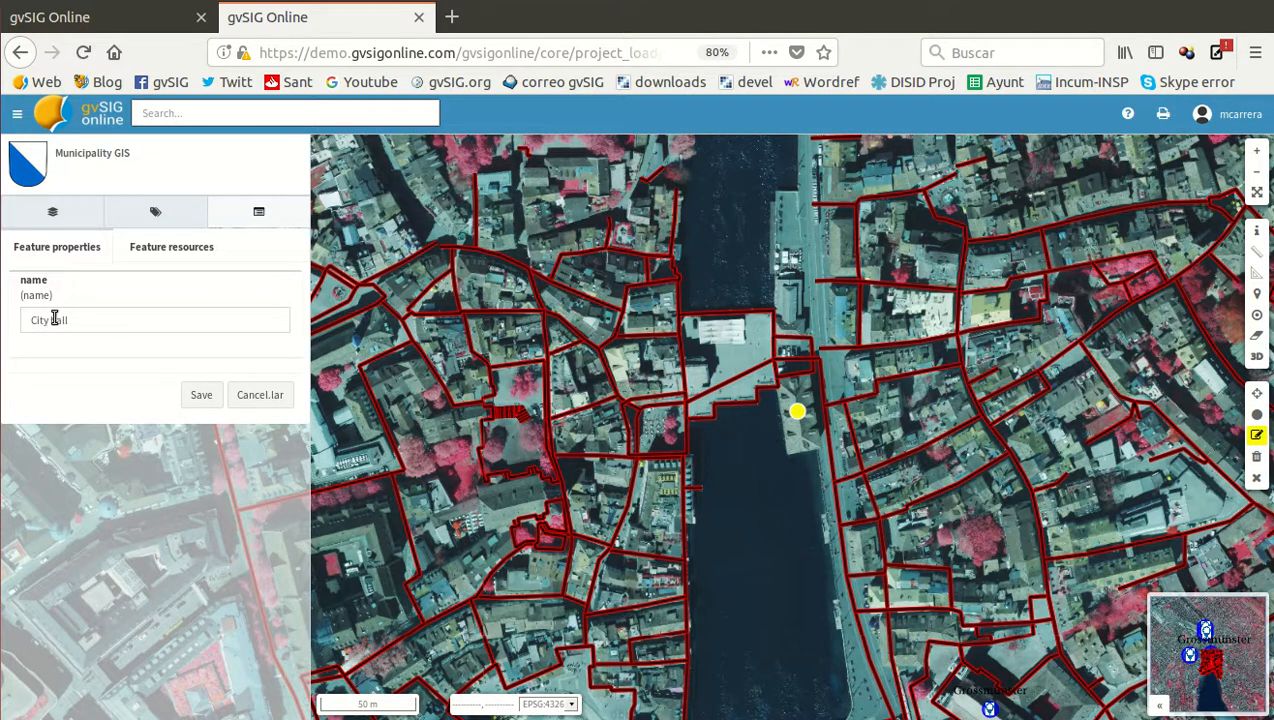
left_click(157, 252)
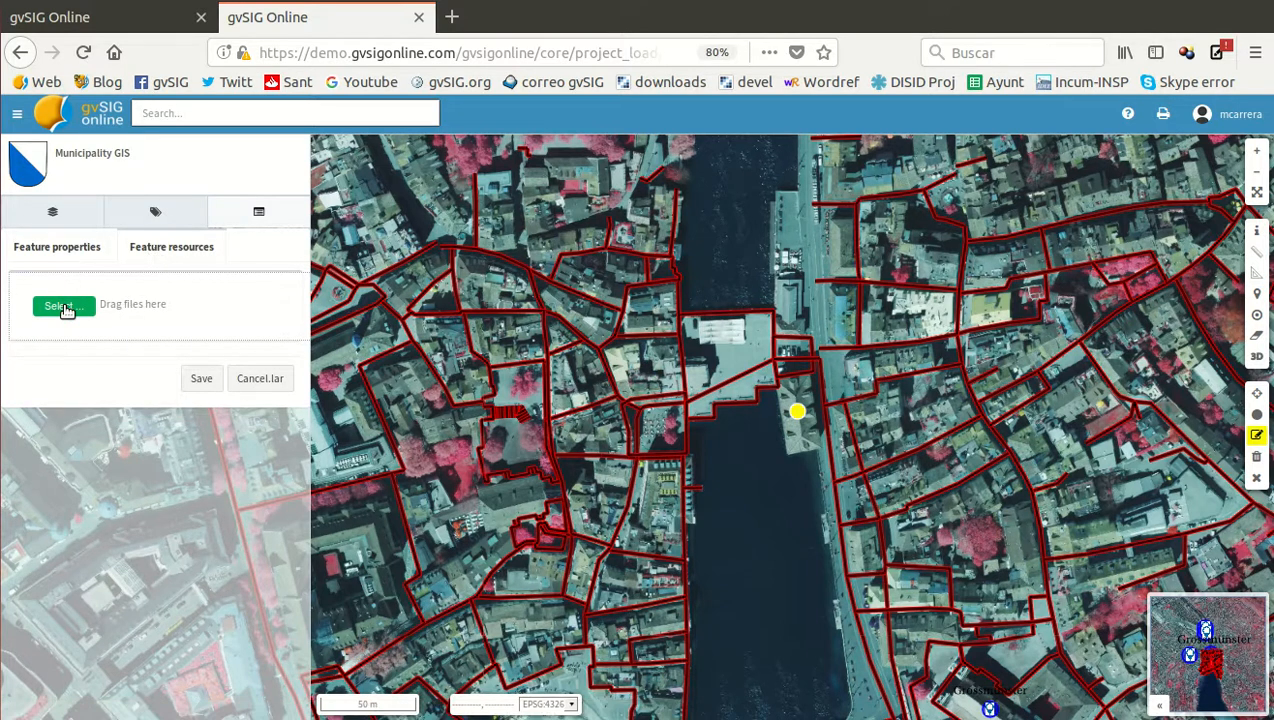
left_click(62, 306)
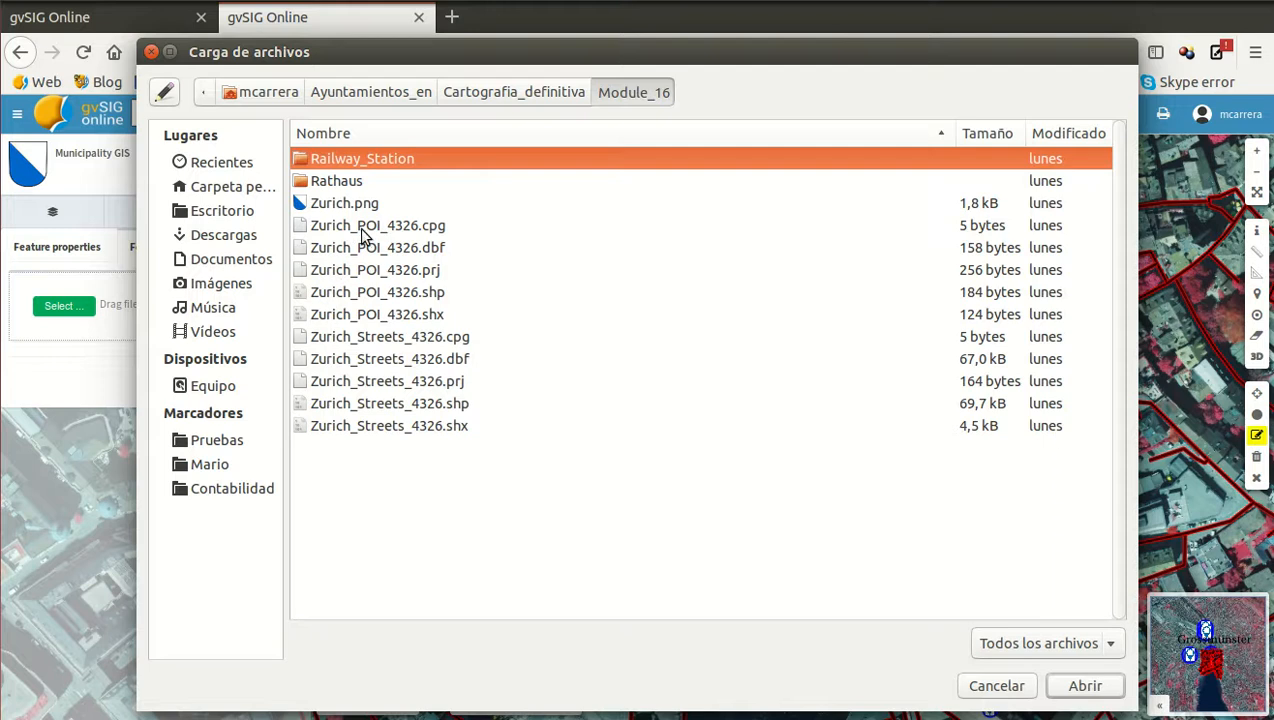
double_click(333, 182)
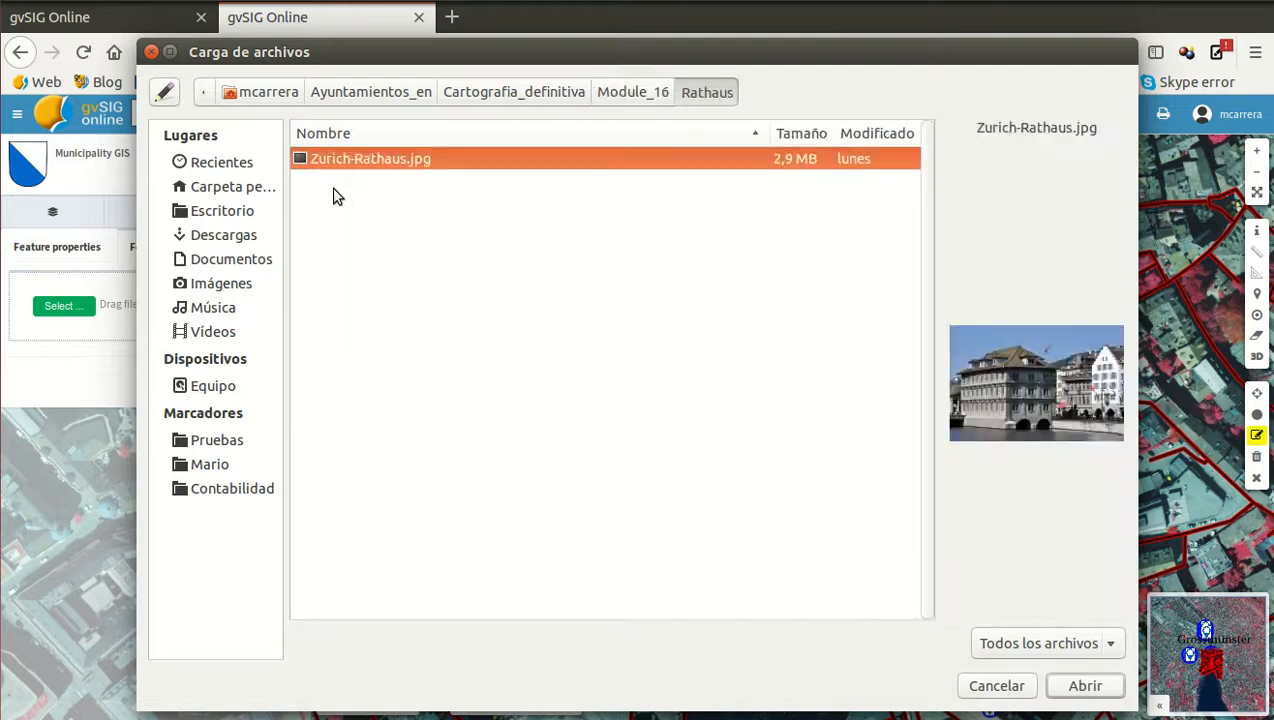
double_click(365, 160)
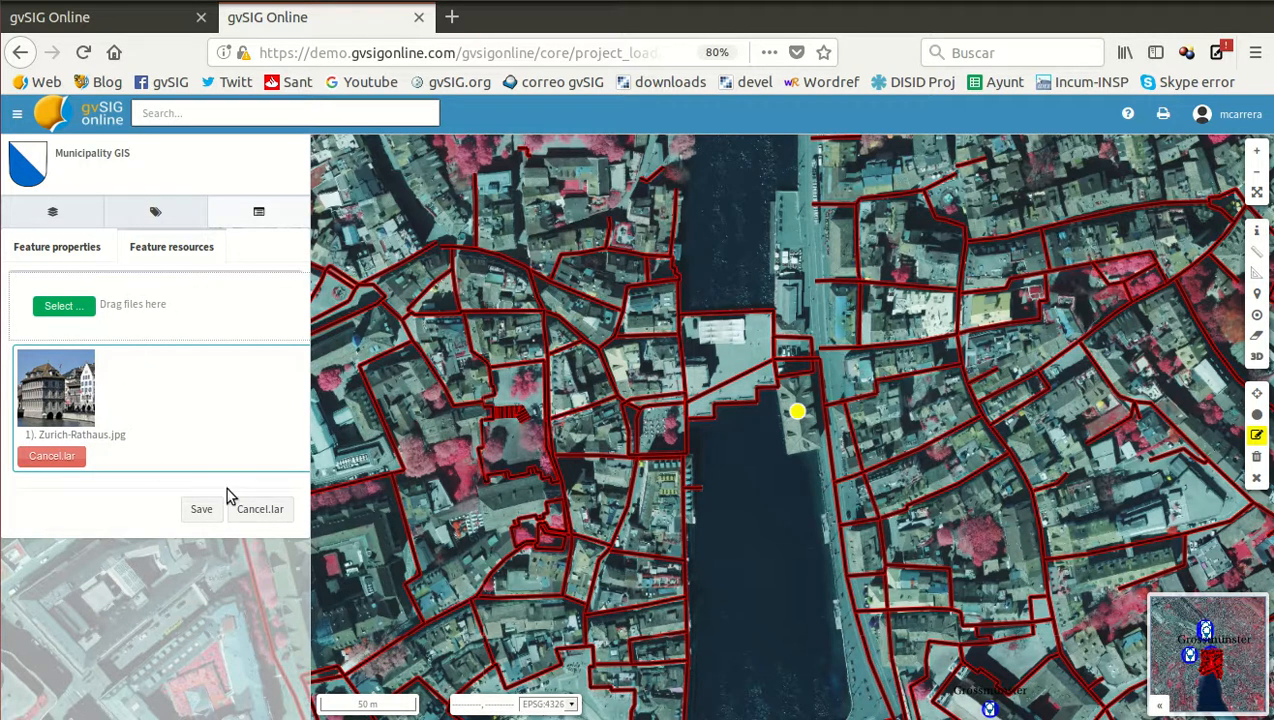
Attach Zurich-Rathaus.jpg a second time, remove that duplicate, and save the City hall point
left_click(66, 306)
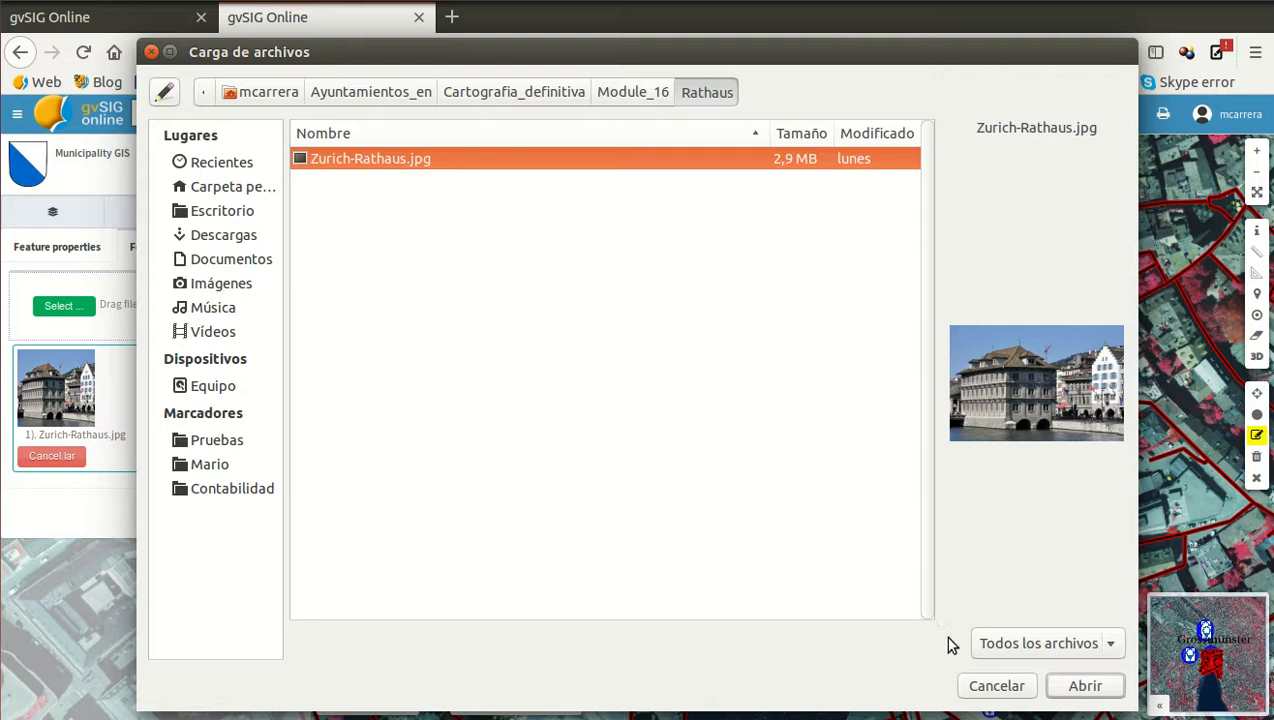
left_click(1075, 686)
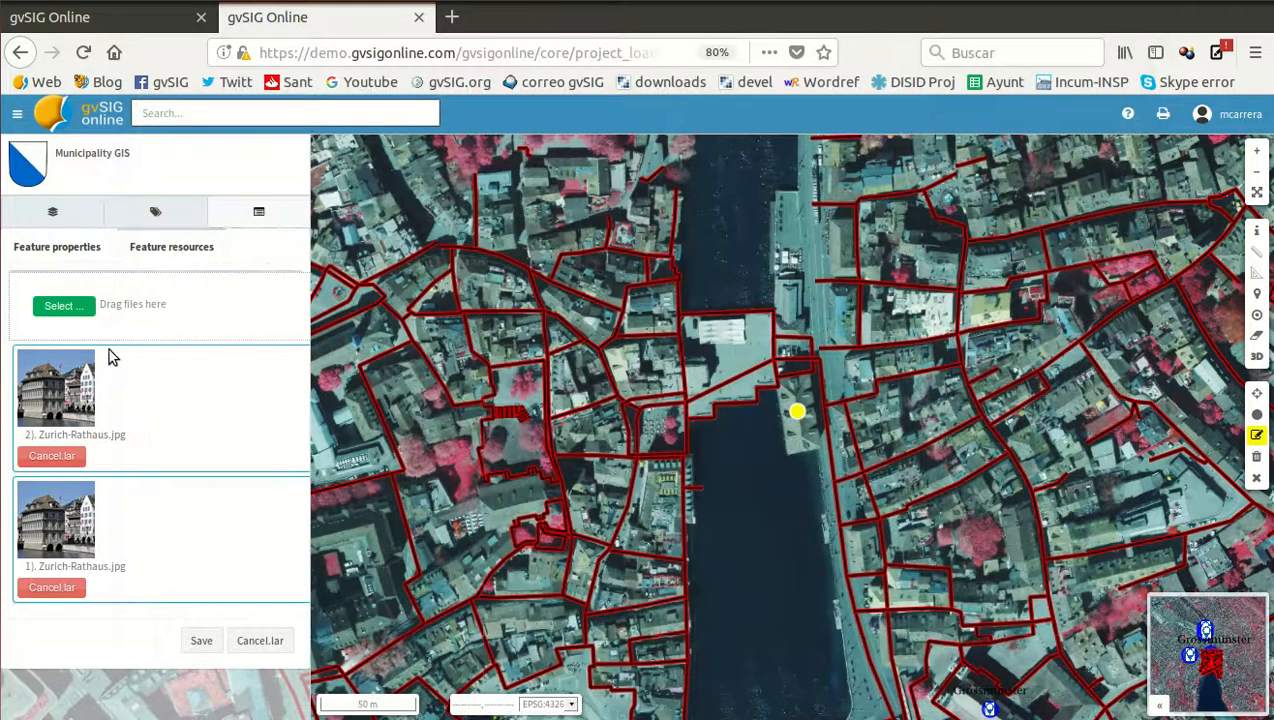
left_click(50, 459)
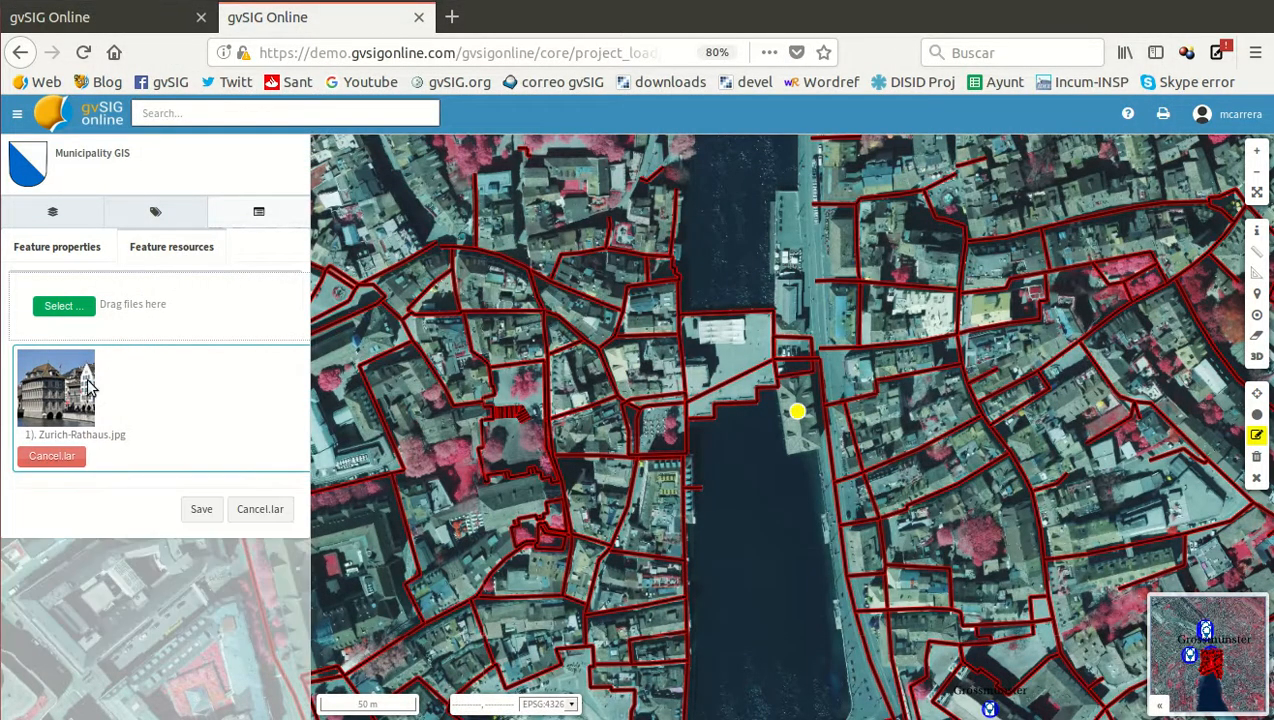
left_click(199, 510)
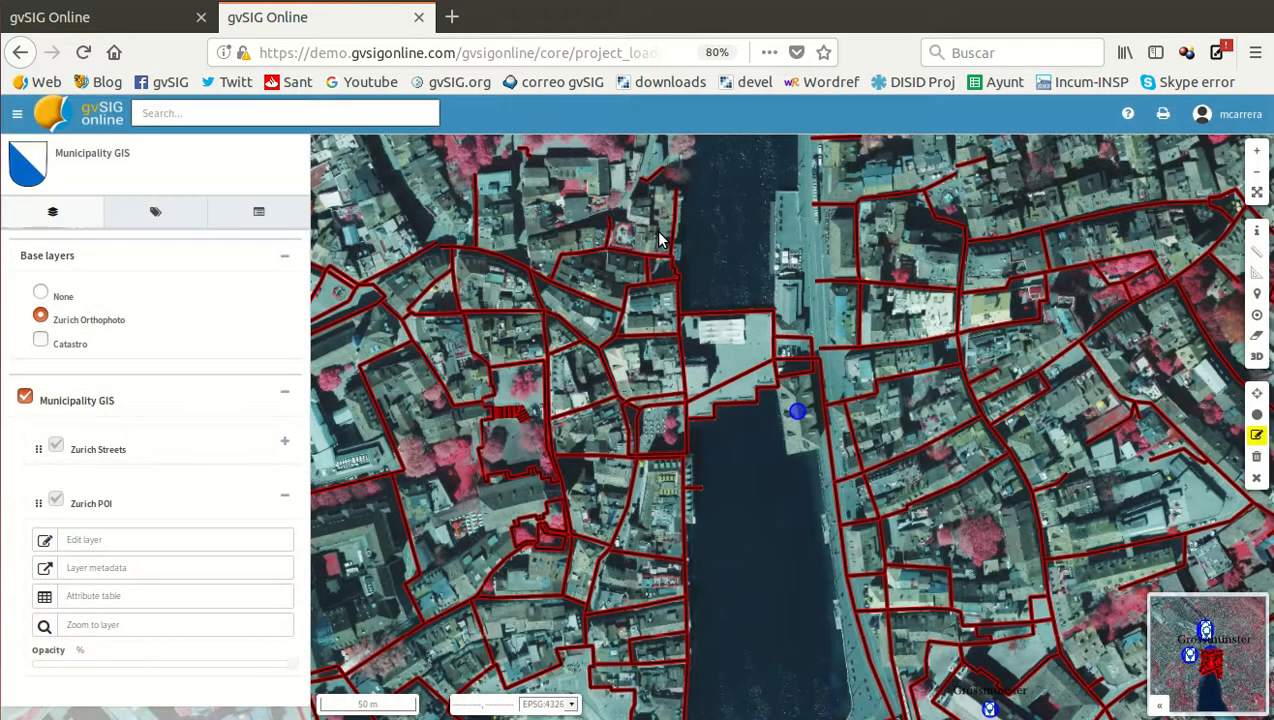
Edit the Railway station point, attach Zurich_railway_Station.pdf from the Railway_Station folder as a feature resource, and save it
scroll(662, 238, "up", 3)
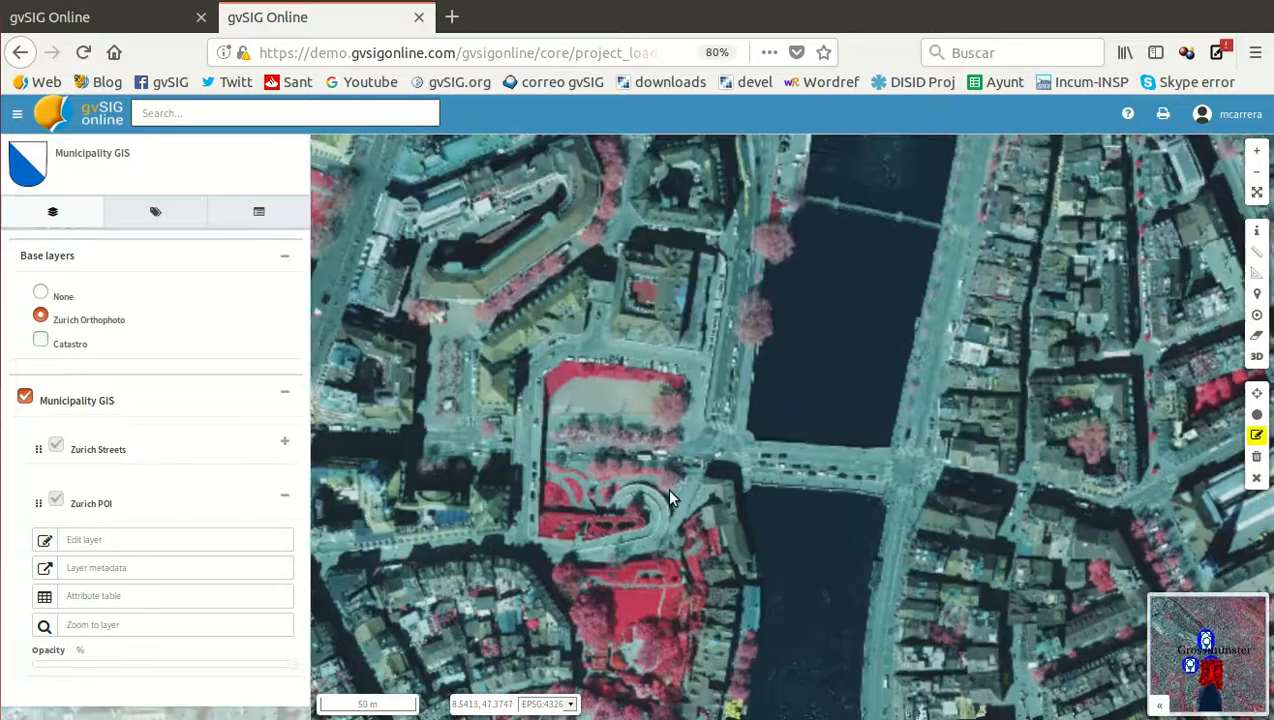
left_click_drag(672, 498, 680, 620)
left_click_drag(628, 290, 651, 506)
mouse_move(661, 384)
left_mouse_down()
mouse_move(672, 538)
mouse_move(717, 577)
left_mouse_up()
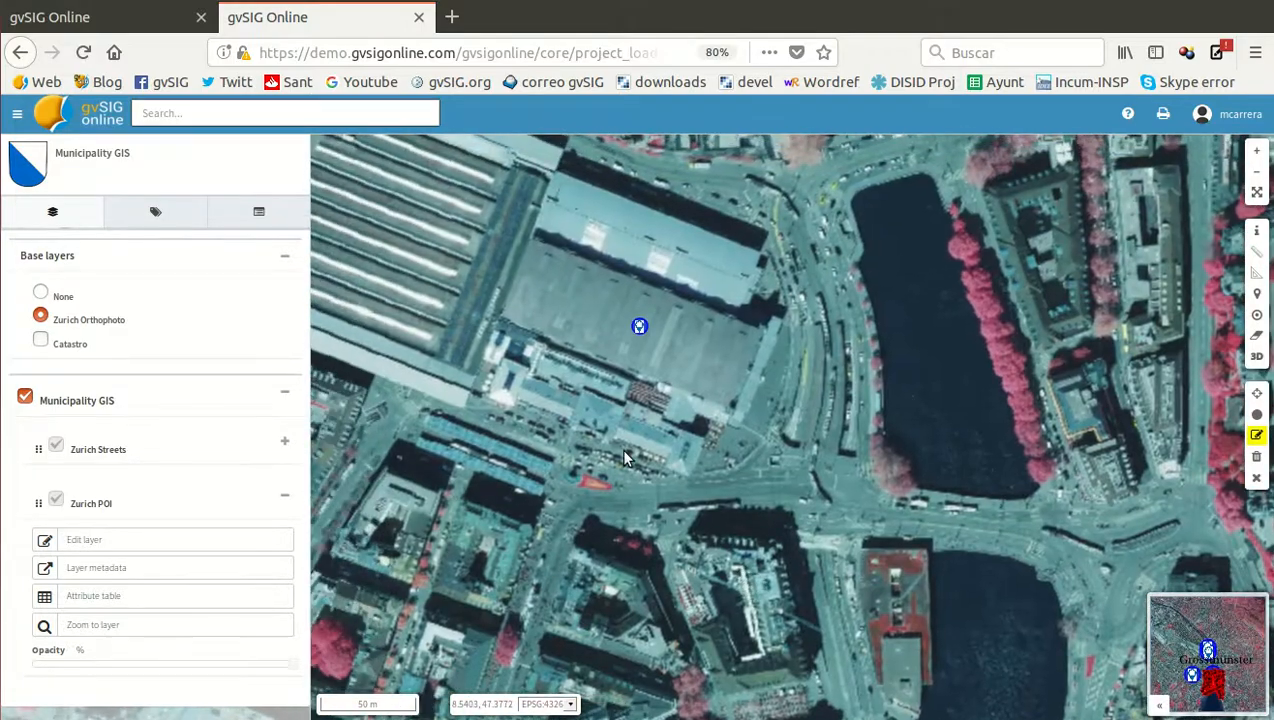
scroll(623, 458, "down", 1)
left_click(1258, 437)
left_click(632, 389)
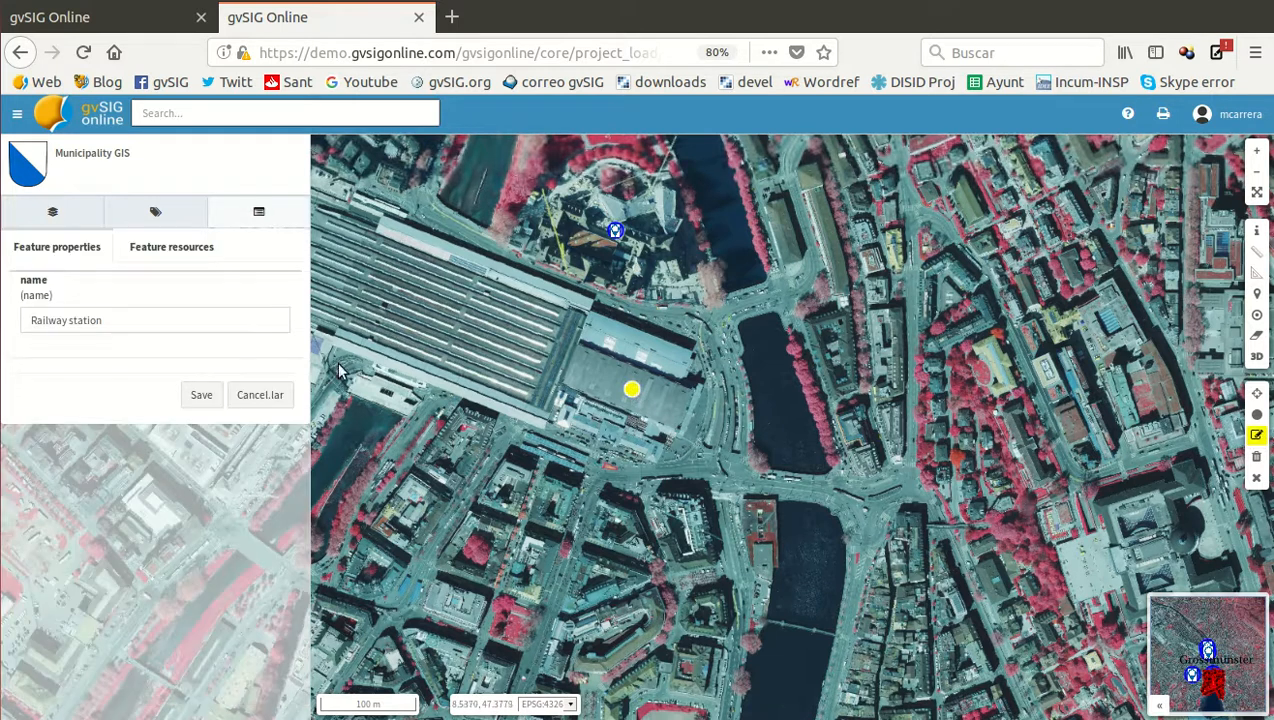
left_click(172, 256)
left_click(62, 307)
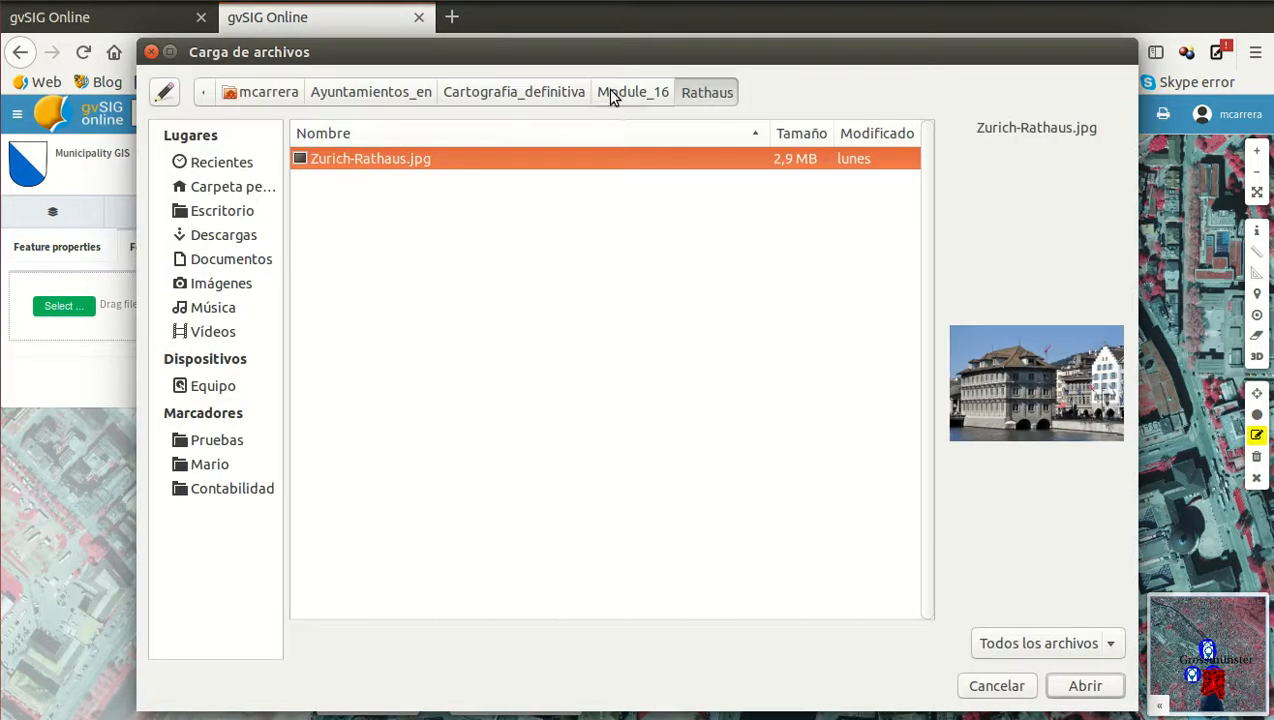
left_click(607, 92)
double_click(357, 158)
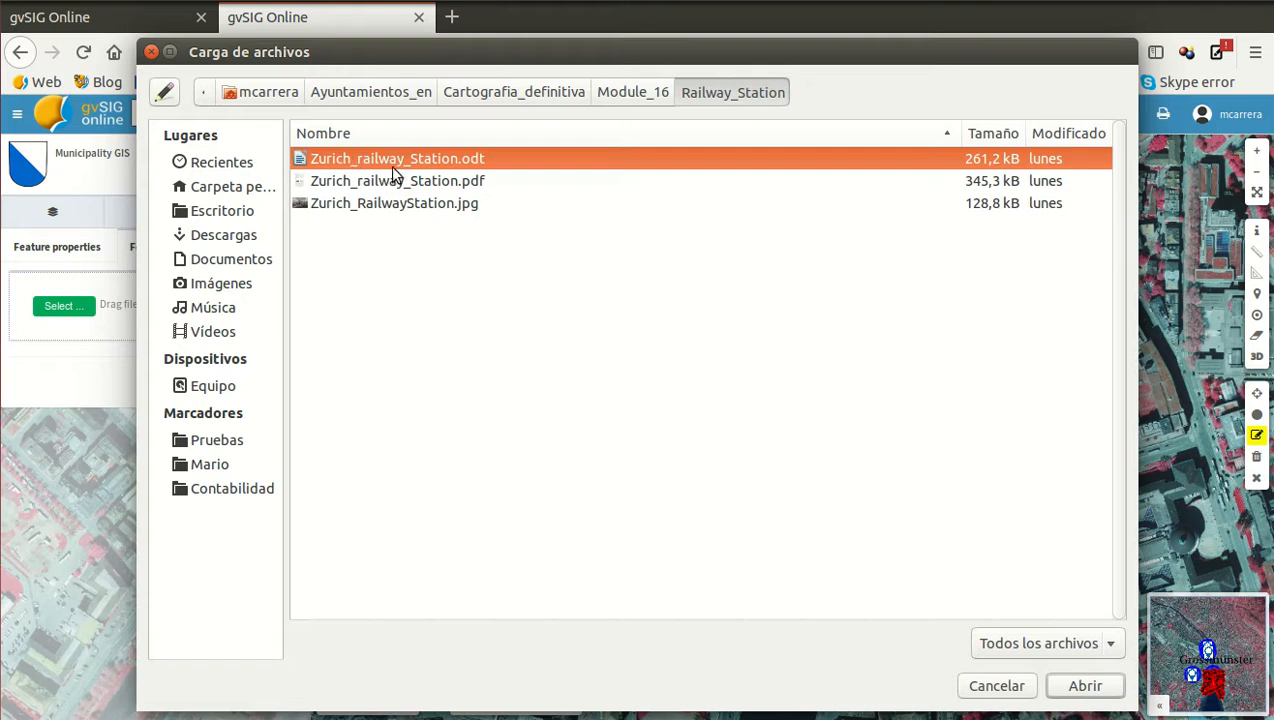
double_click(440, 182)
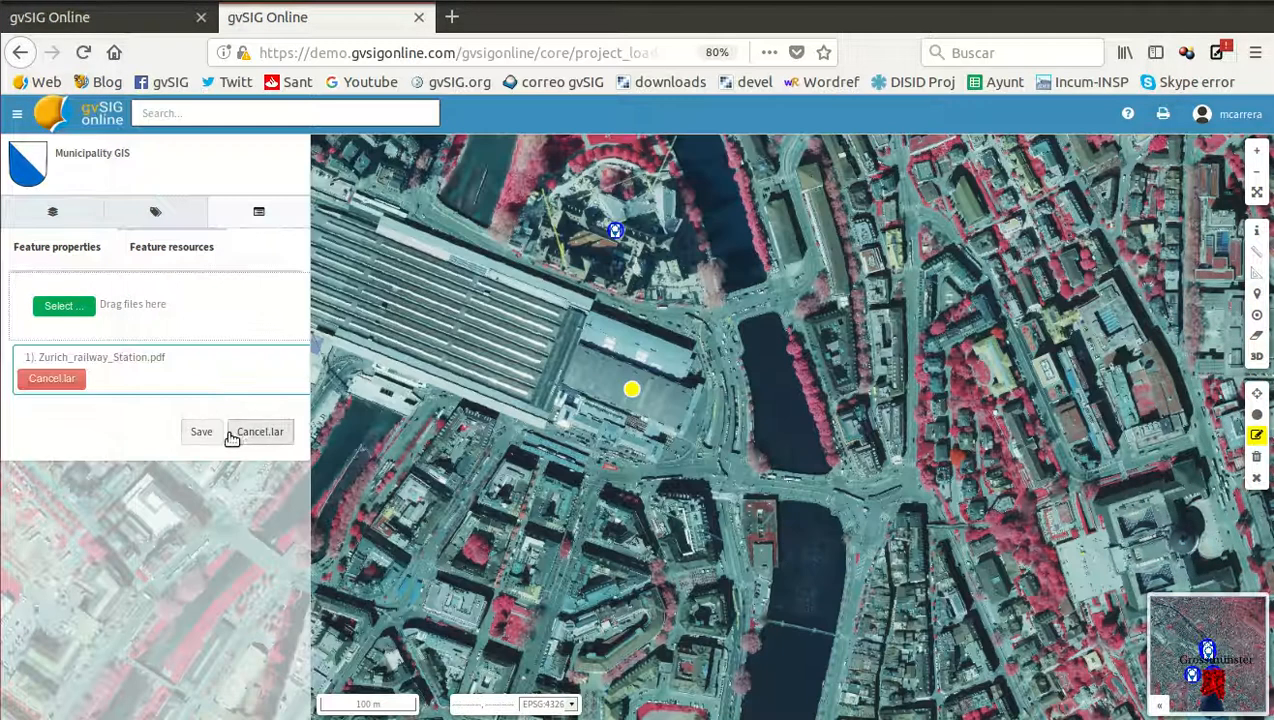
left_click(201, 432)
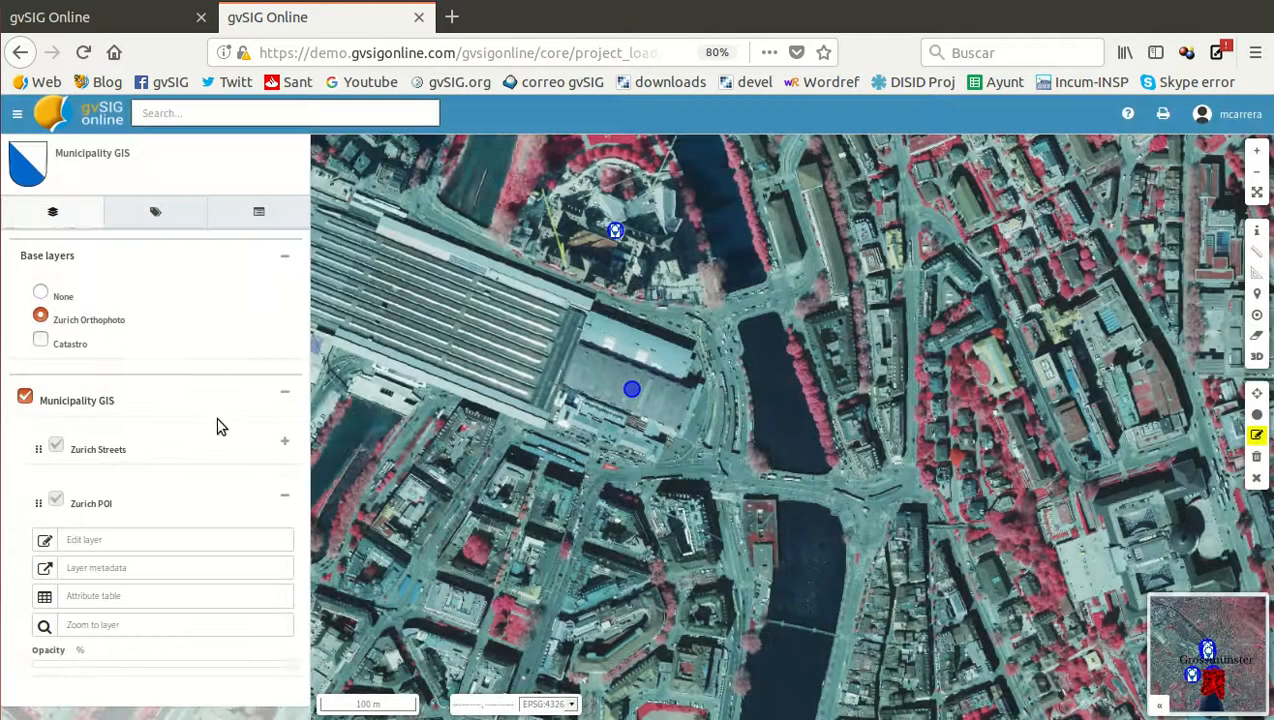
Stop editing the Zurich POI layer and reload the map viewer to refresh the points and labels
left_click(1258, 480)
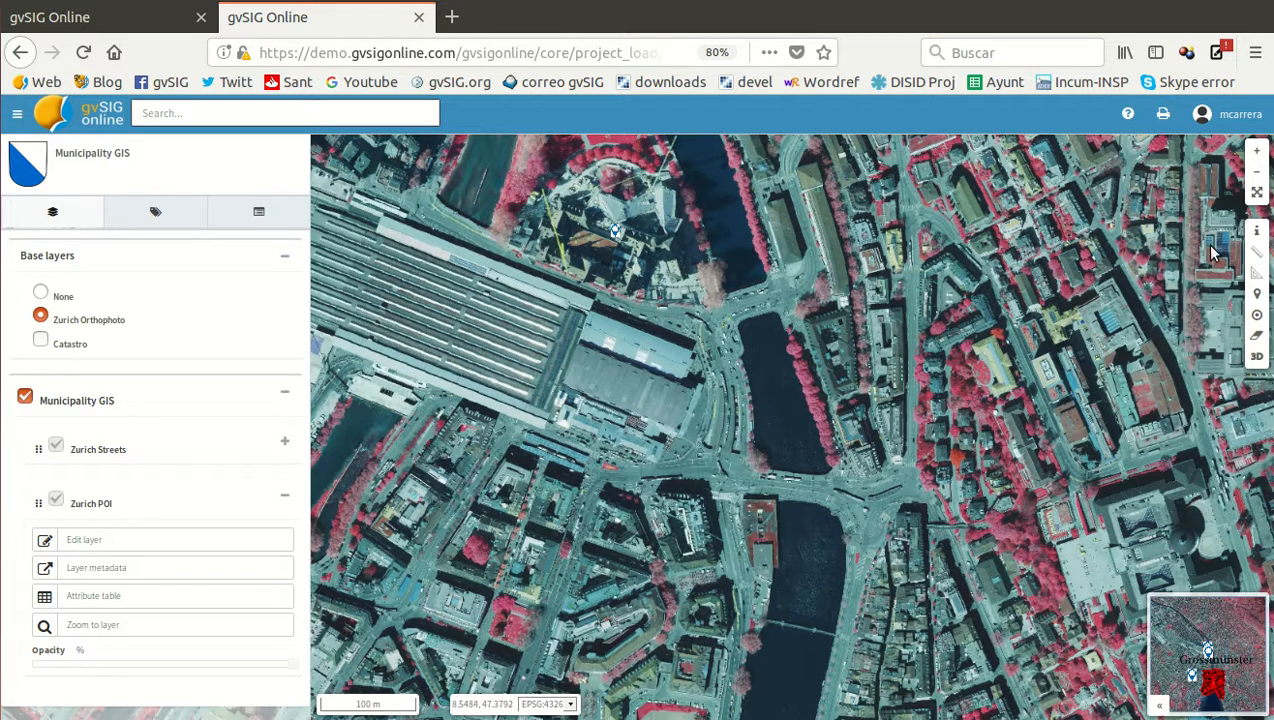
scroll(838, 306, "down", 1)
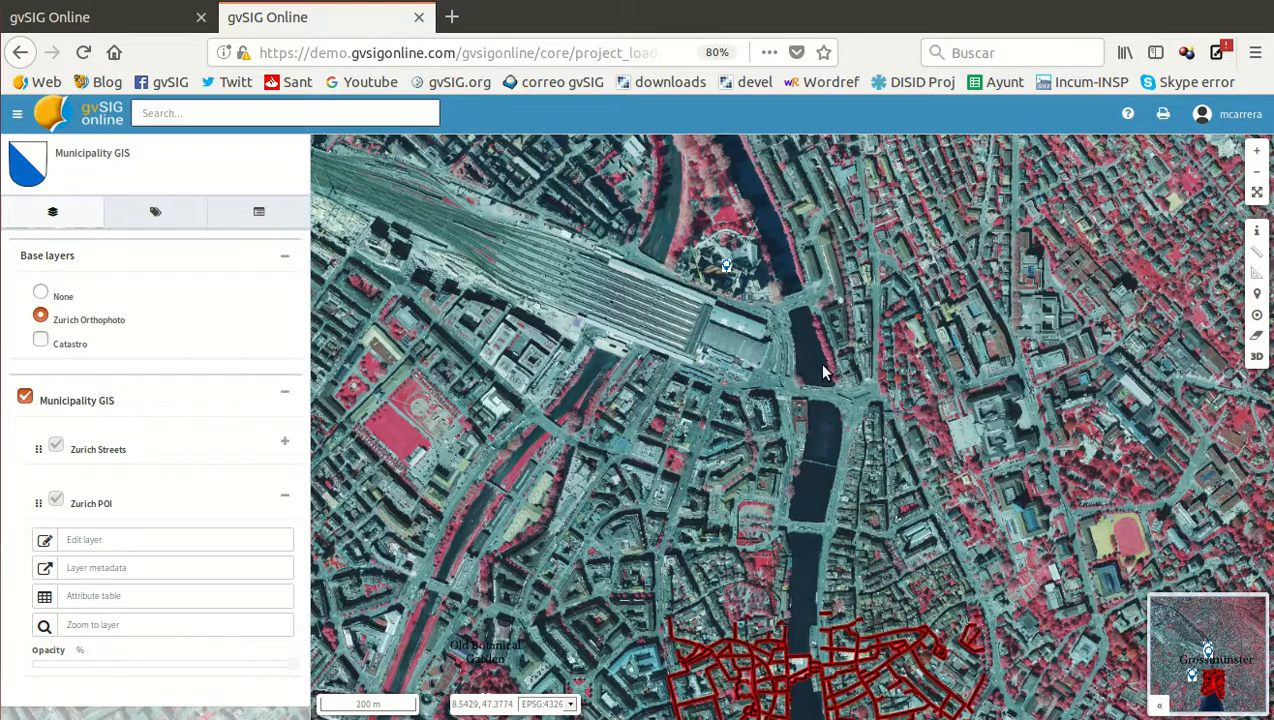
key("F5")
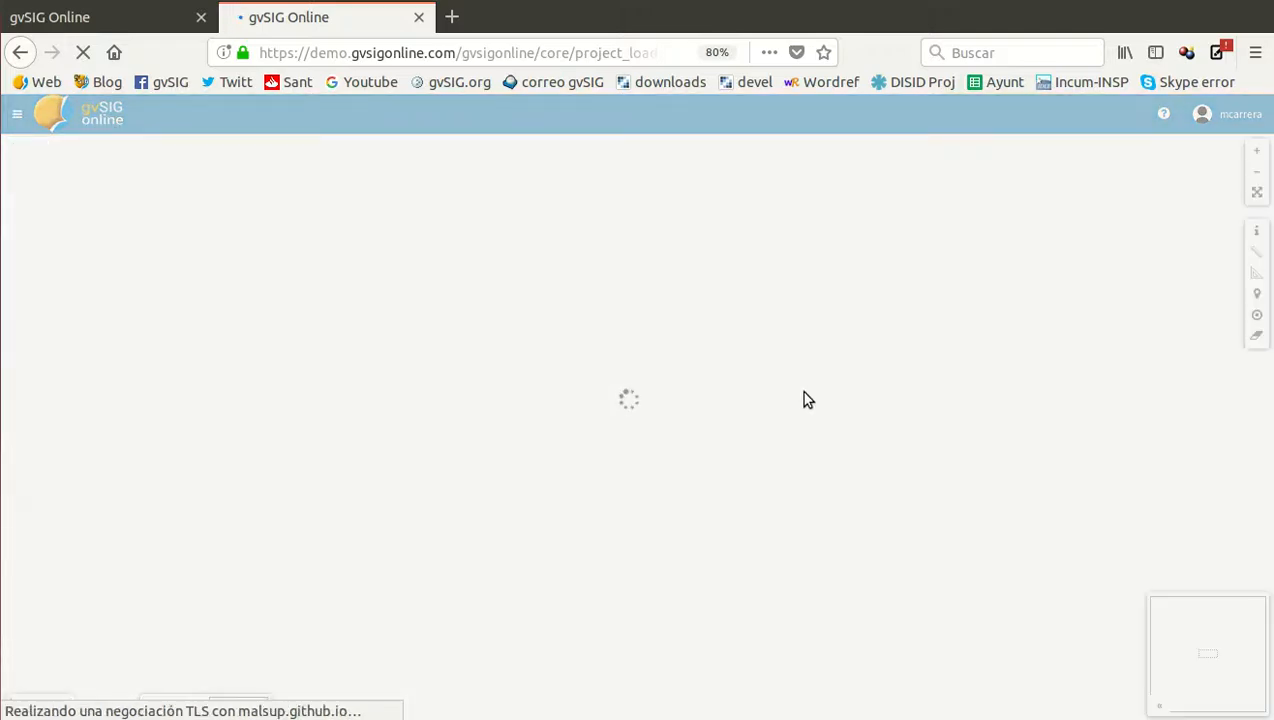
scroll(628, 398, "up", 3)
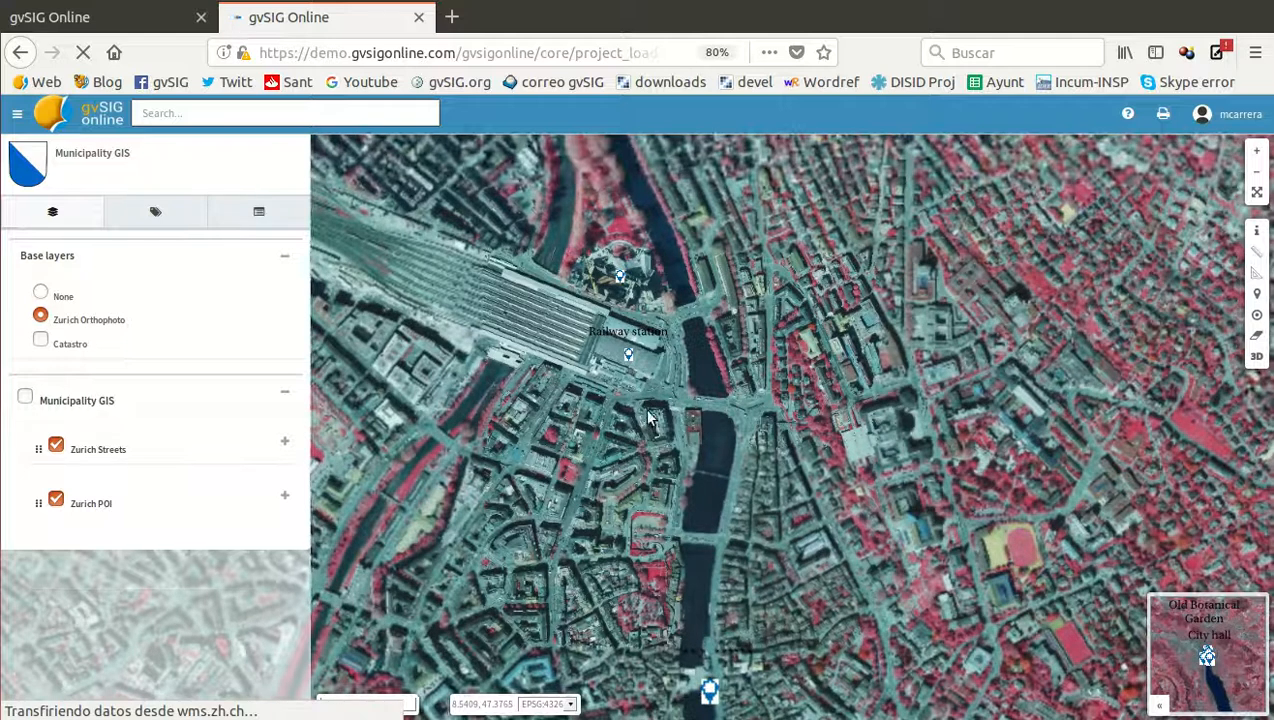
left_click_drag(645, 421, 656, 354)
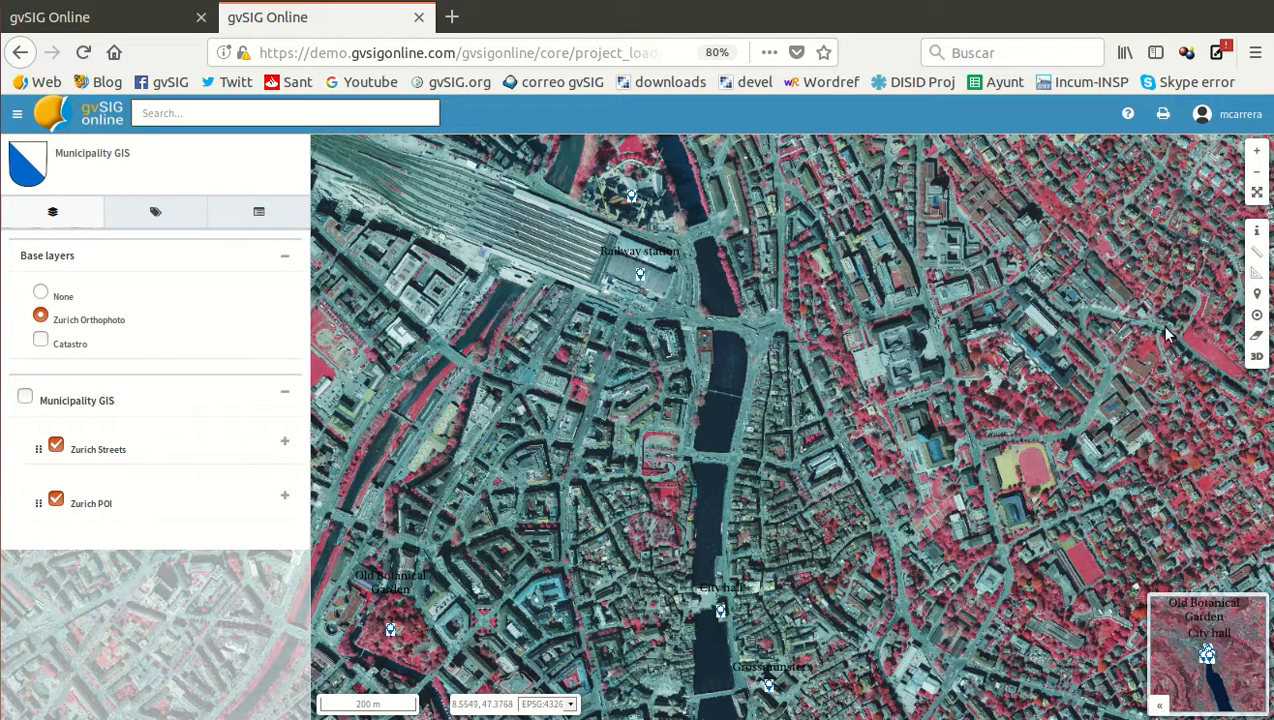
Query the City hall point on the map, view its feature info and multimedia resources, and close its popup
left_click(1257, 231)
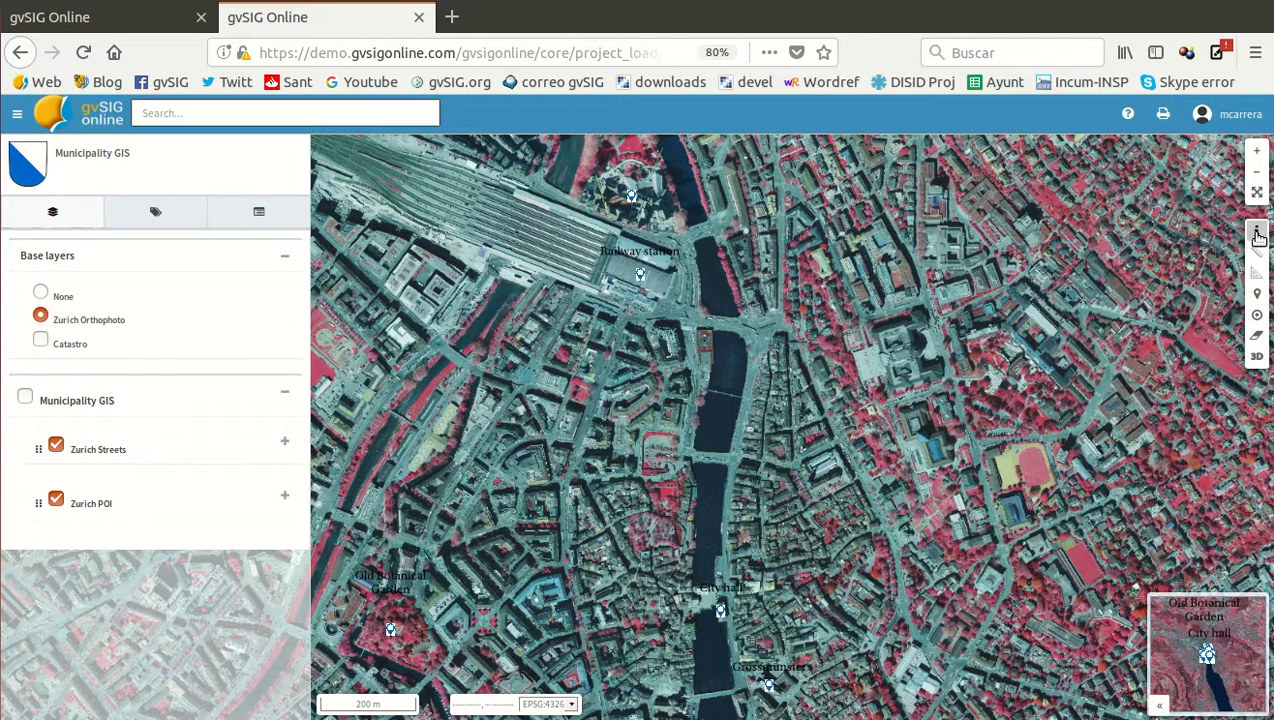
left_click(719, 608)
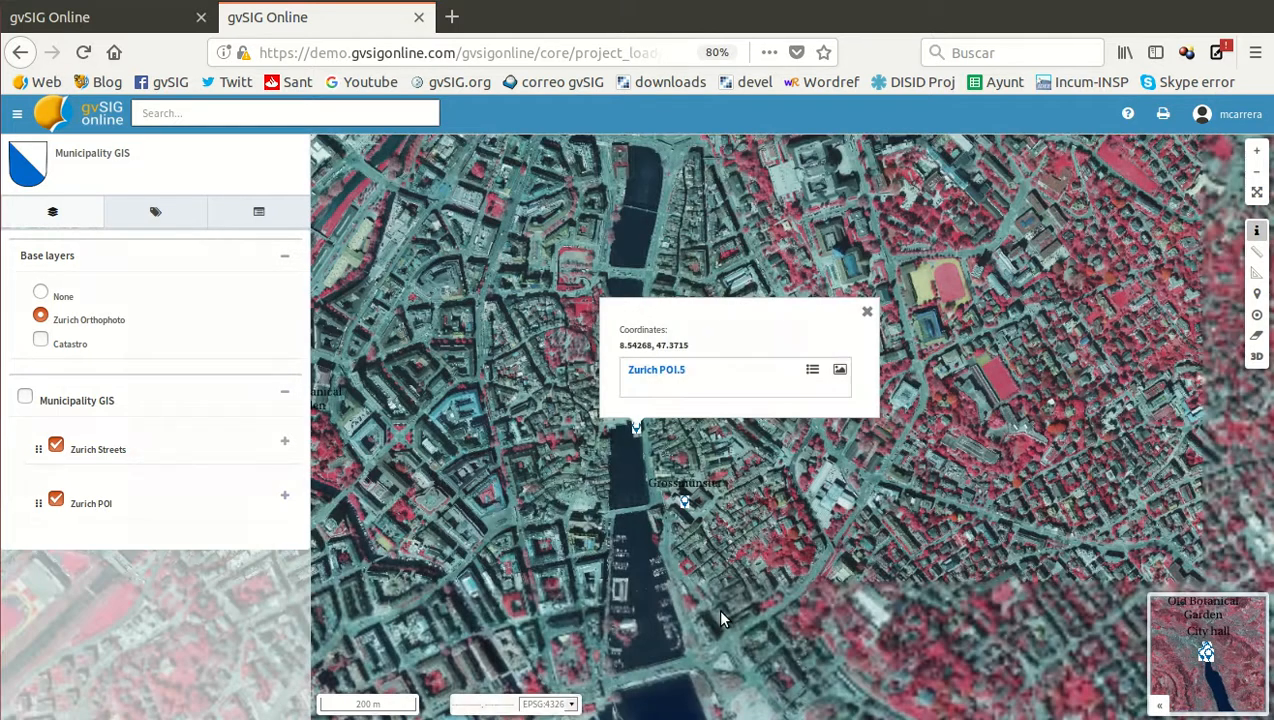
left_click(812, 370)
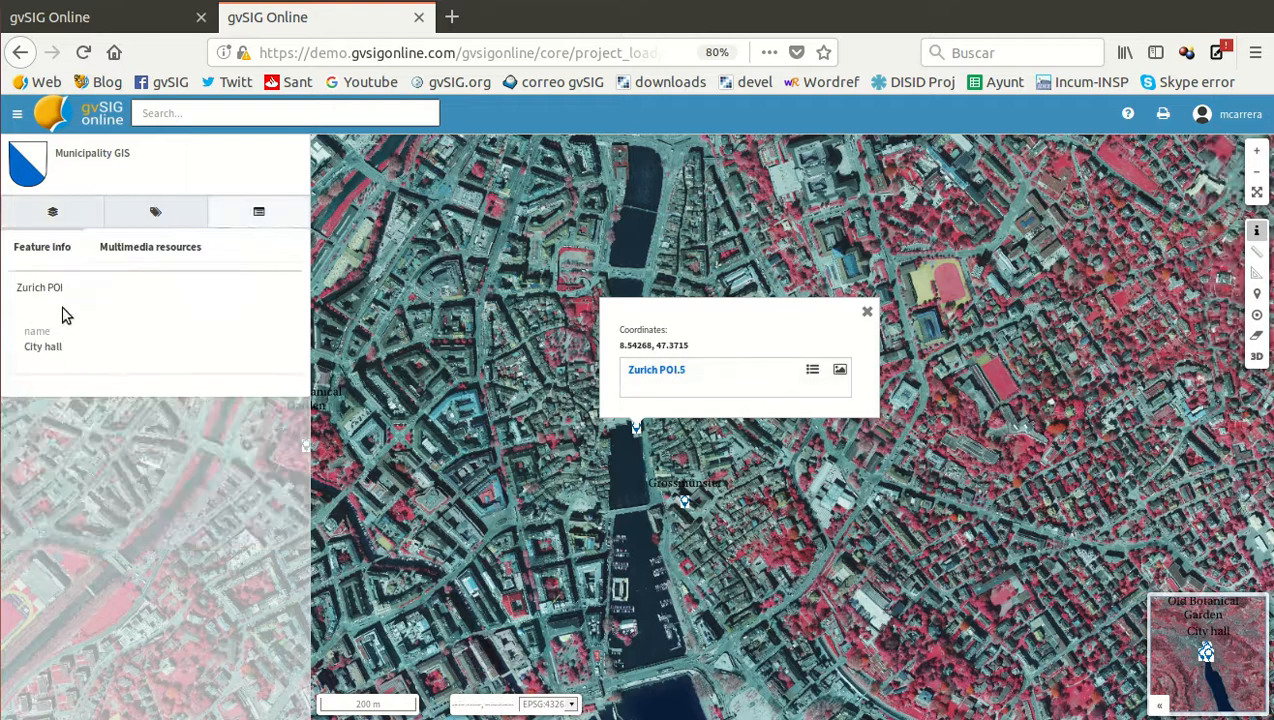
left_click(125, 250)
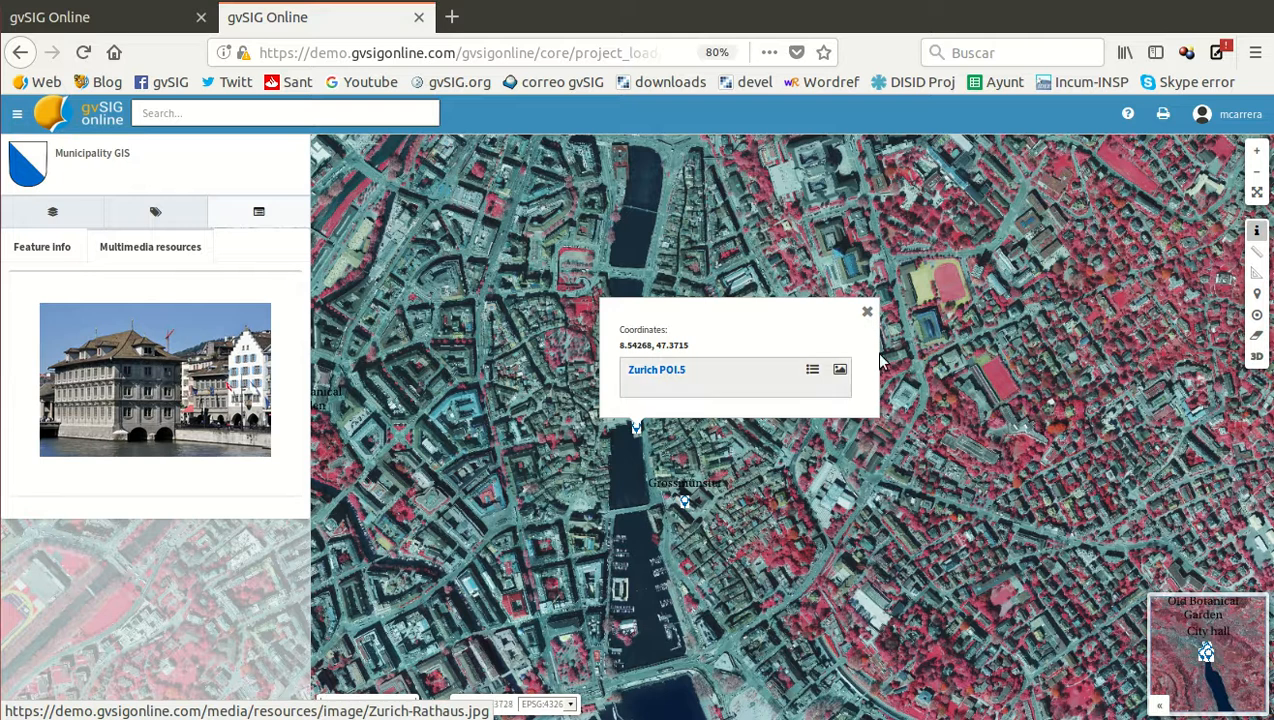
left_click(867, 311)
Query the Railway station point and view its feature info and multimedia resources
left_click_drag(612, 347, 660, 492)
left_click_drag(623, 276, 651, 328)
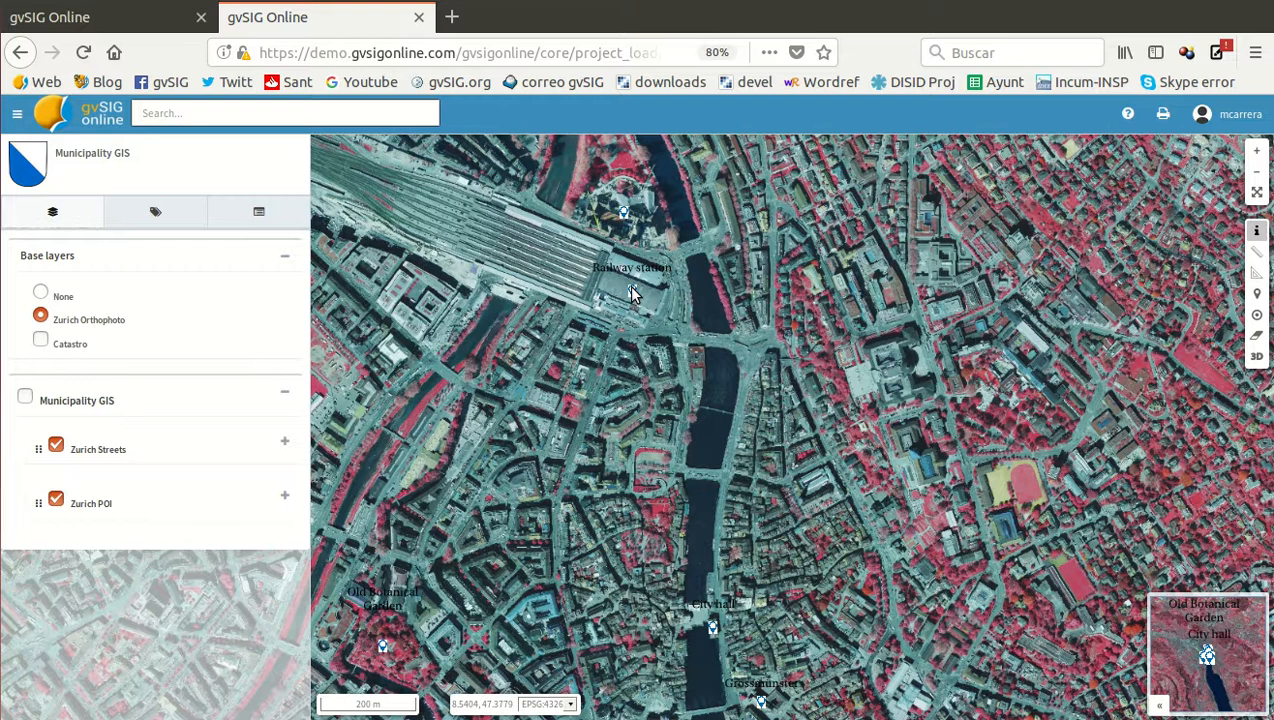
left_click(631, 294)
left_click(810, 370)
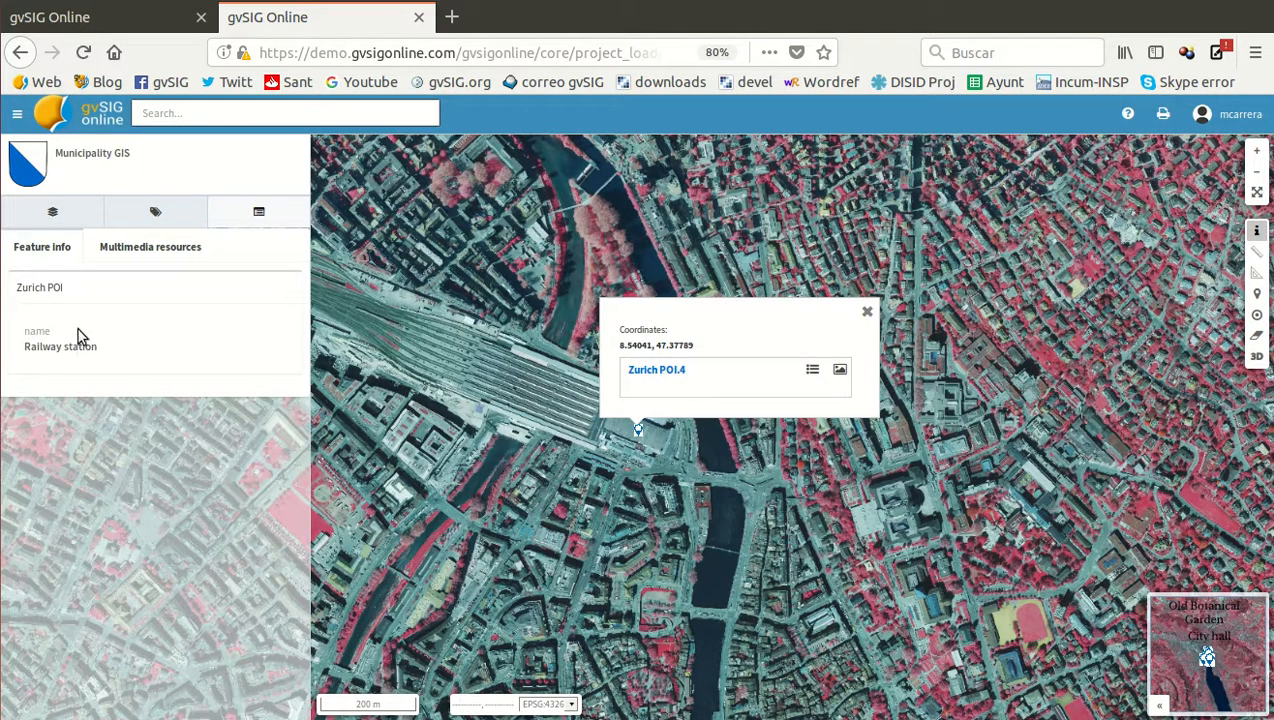
left_click(164, 248)
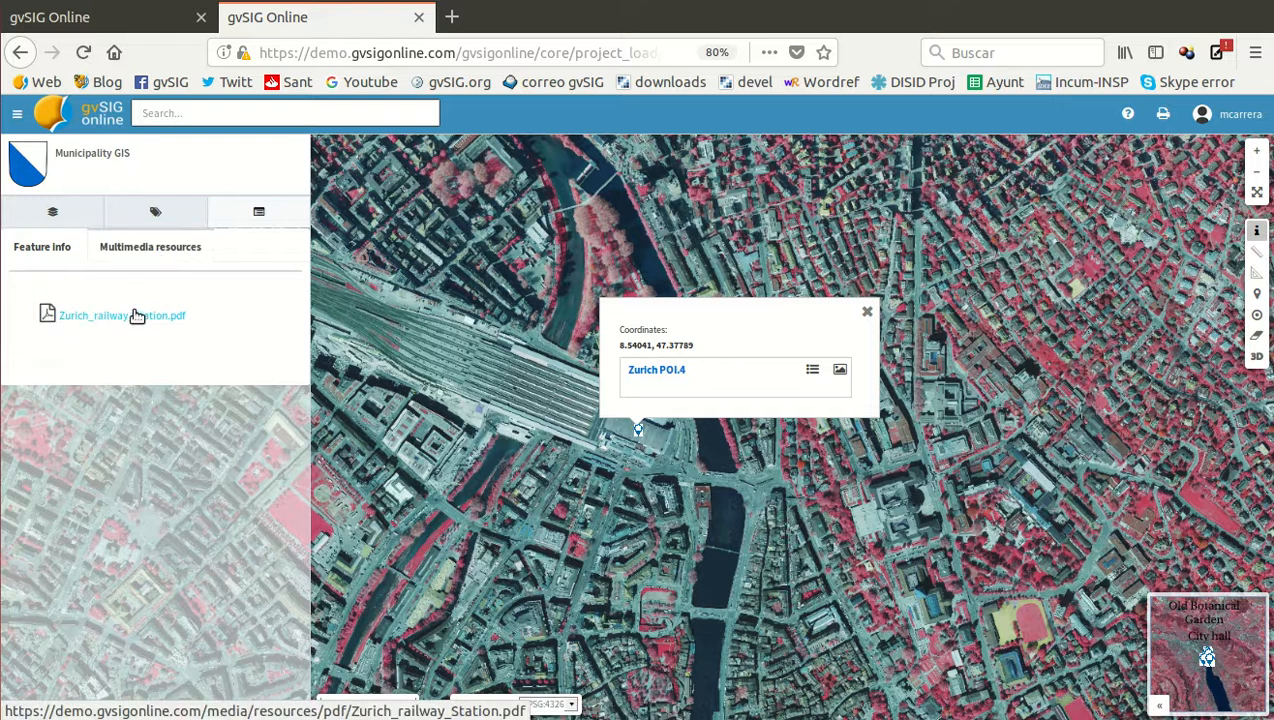
Open the attached Zurich_railway_Station.pdf, look through it, return to the map viewer and close the point's popup
left_click(107, 318)
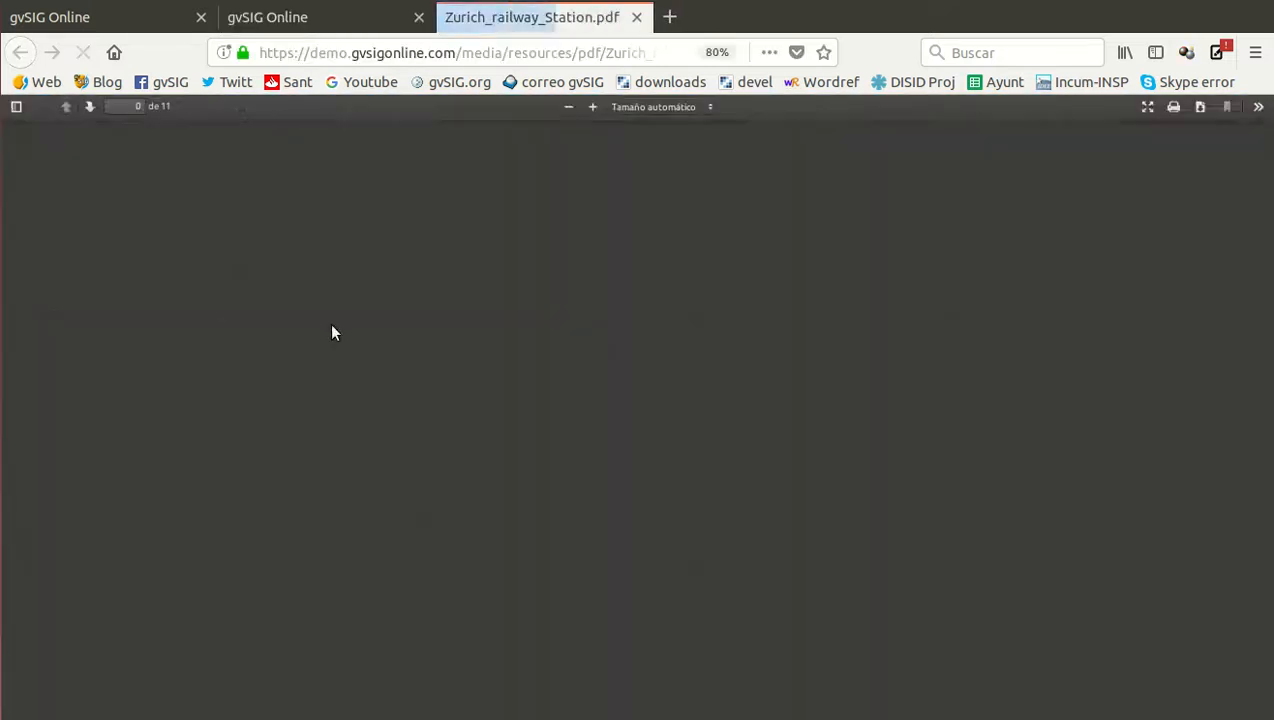
scroll(536, 292, "down", 10)
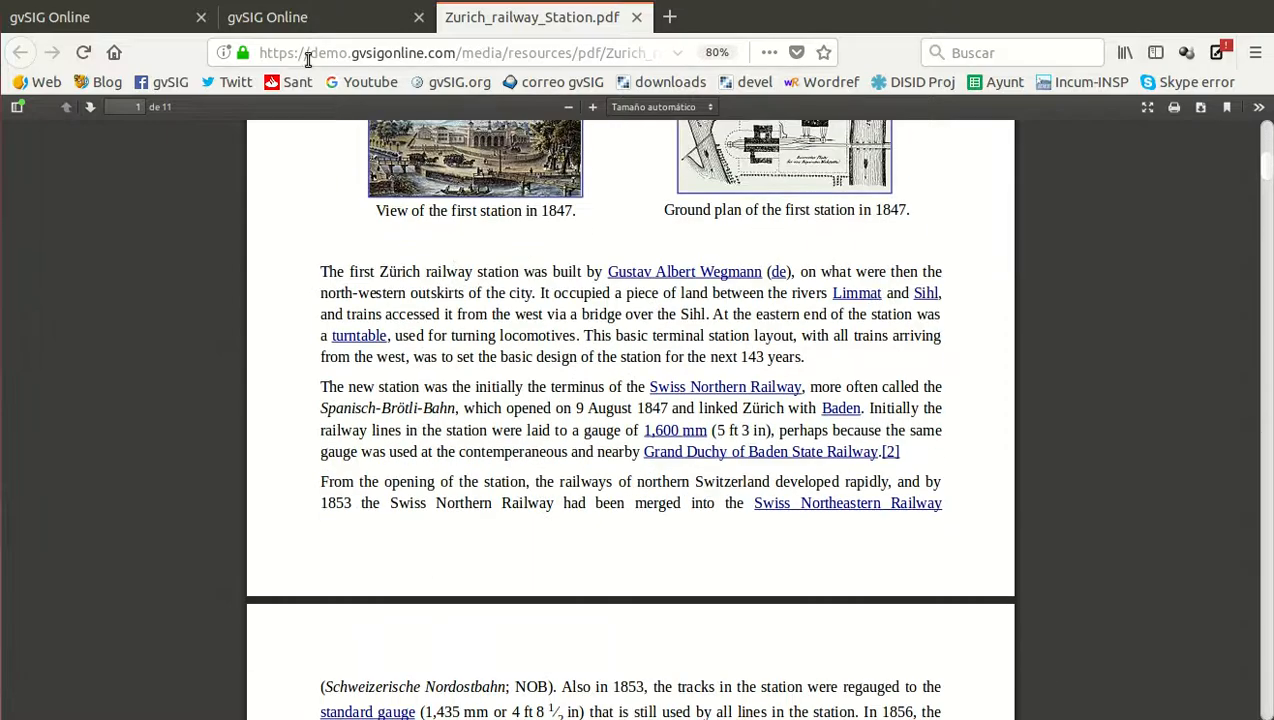
left_click(300, 20)
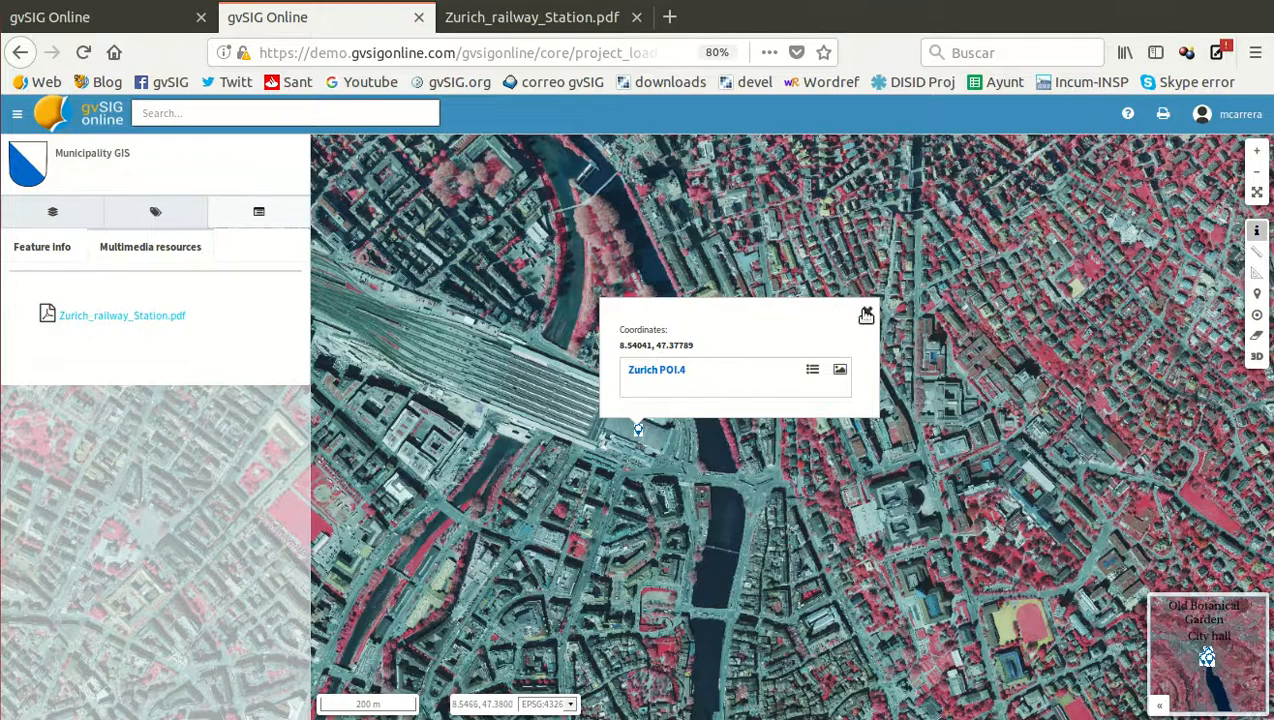
left_click(867, 312)
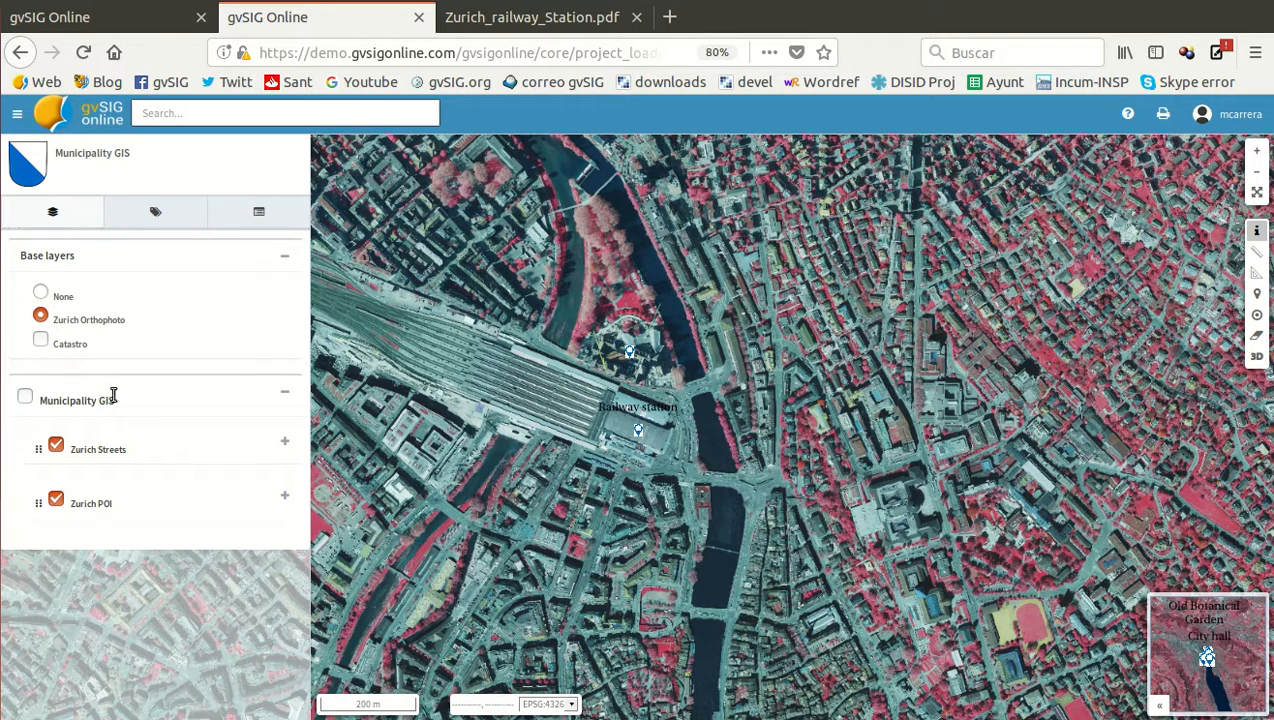
left_click(1259, 231)
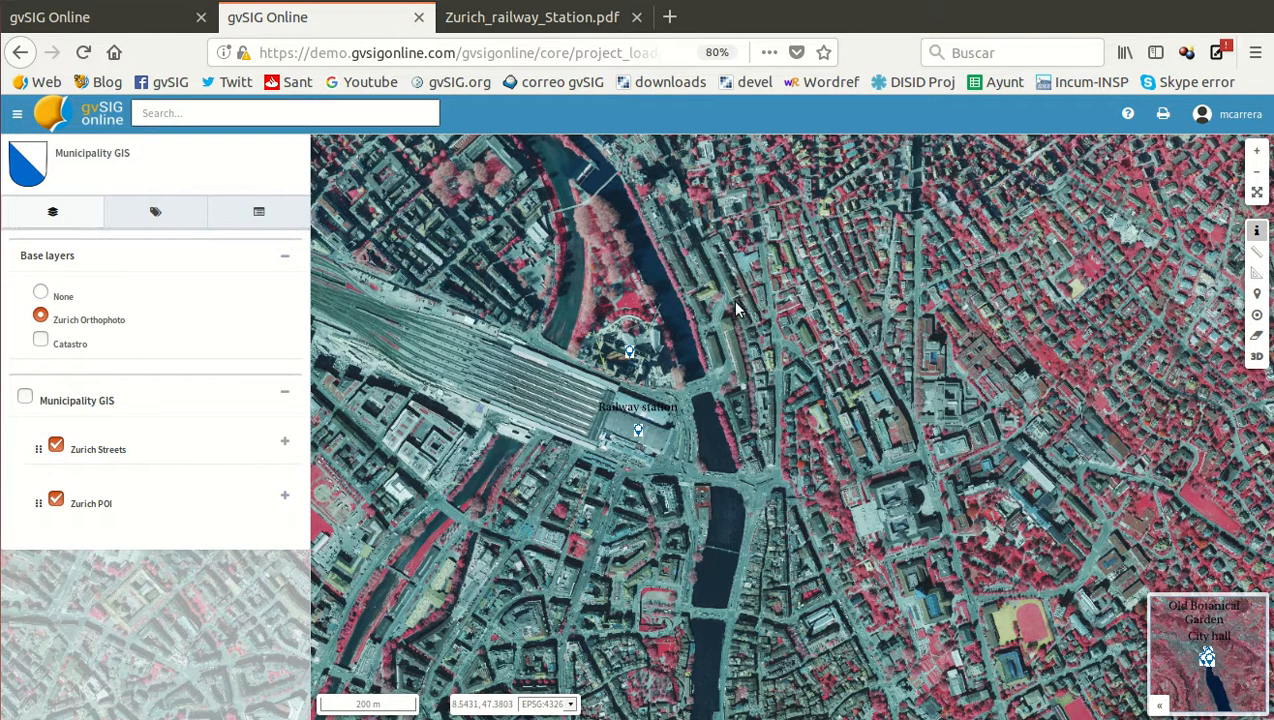
scroll(814, 363, "down", 1)
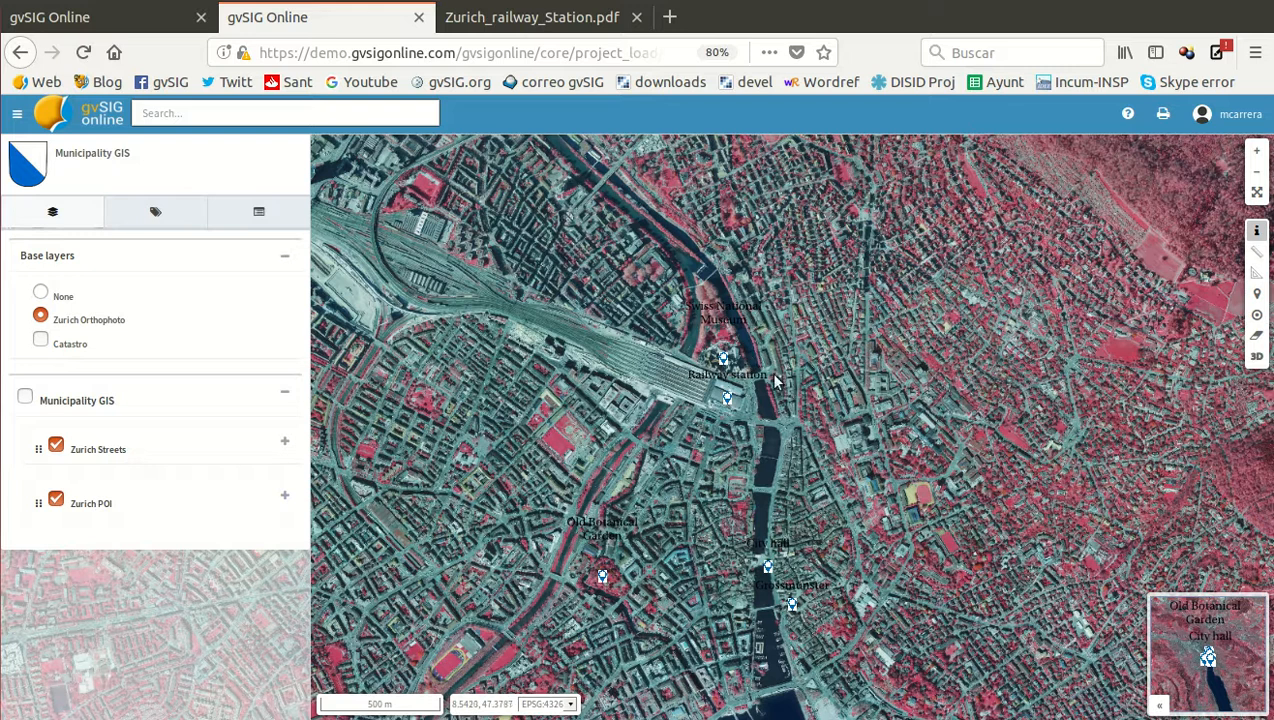
mouse_move(811, 473)
left_mouse_down()
mouse_move(823, 425)
mouse_move(885, 407)
mouse_move(866, 422)
left_mouse_up()
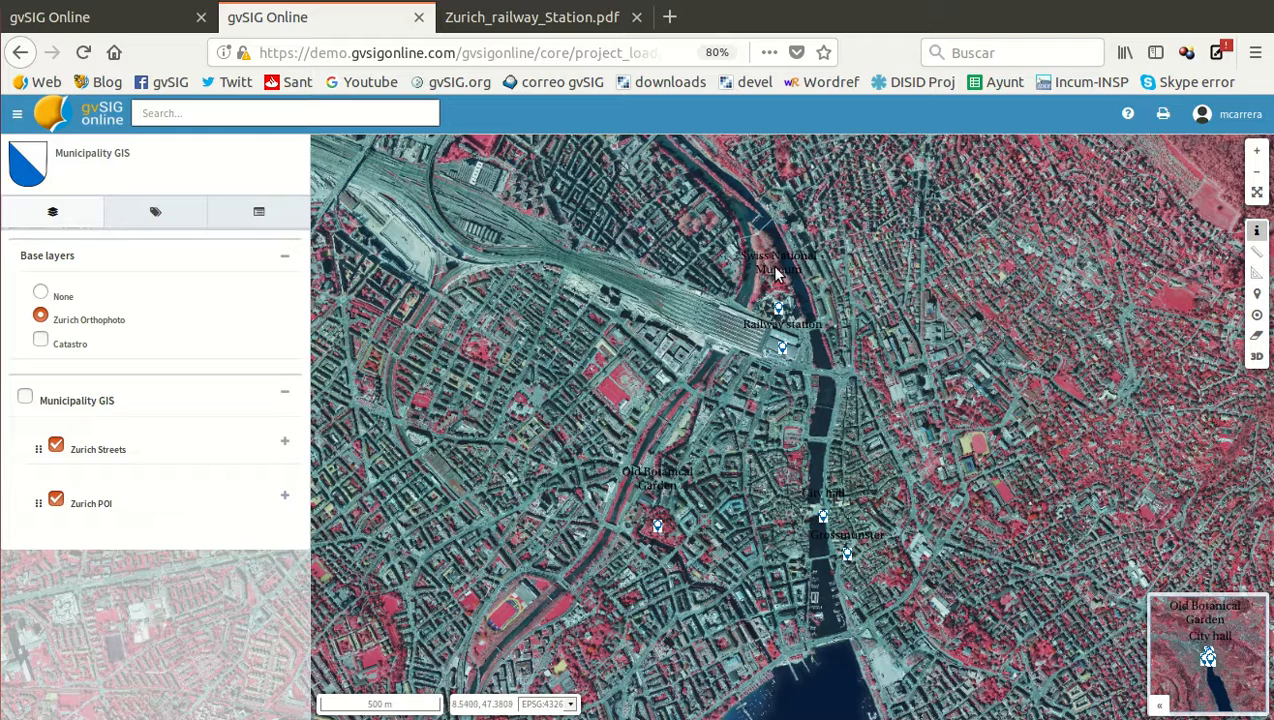
left_click(1002, 1)
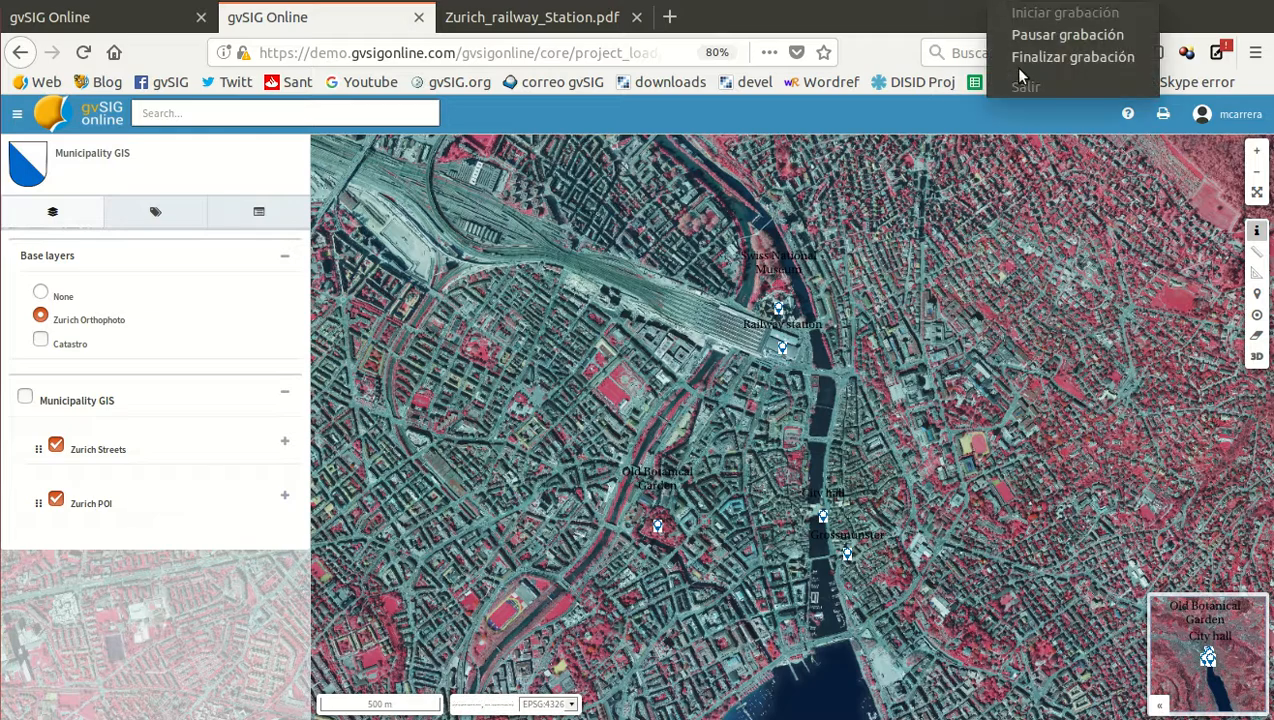